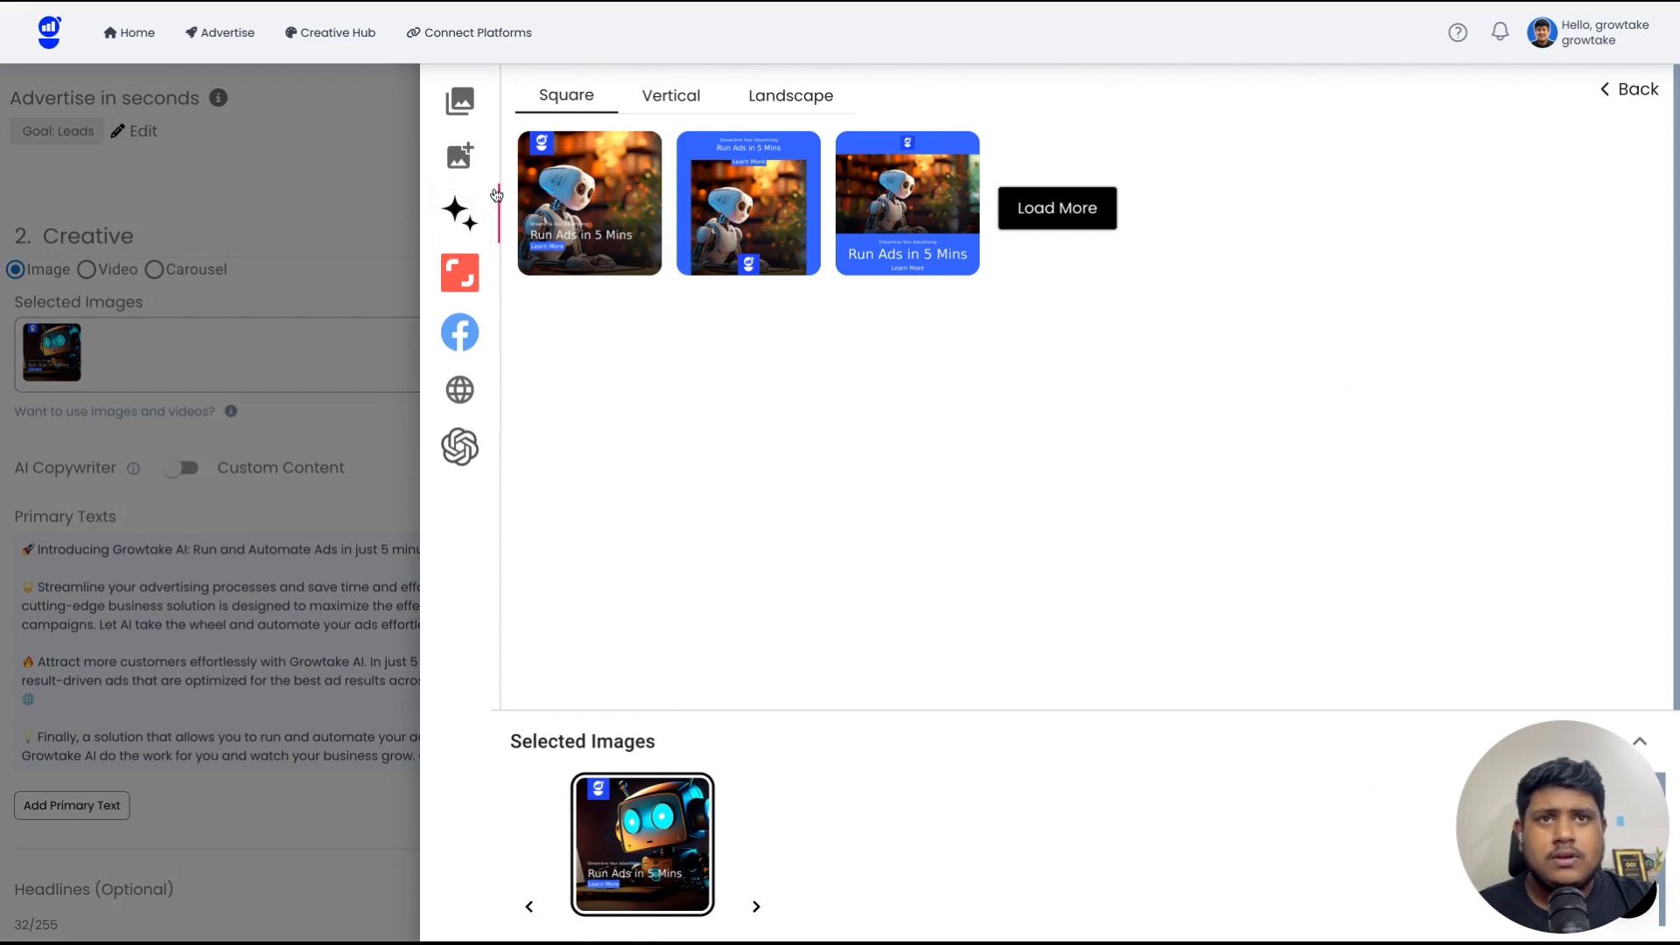
- Return to the creative input form and set the brand color to #1e44f9
{"action": "left_click", "coordinate": [1635, 91]}
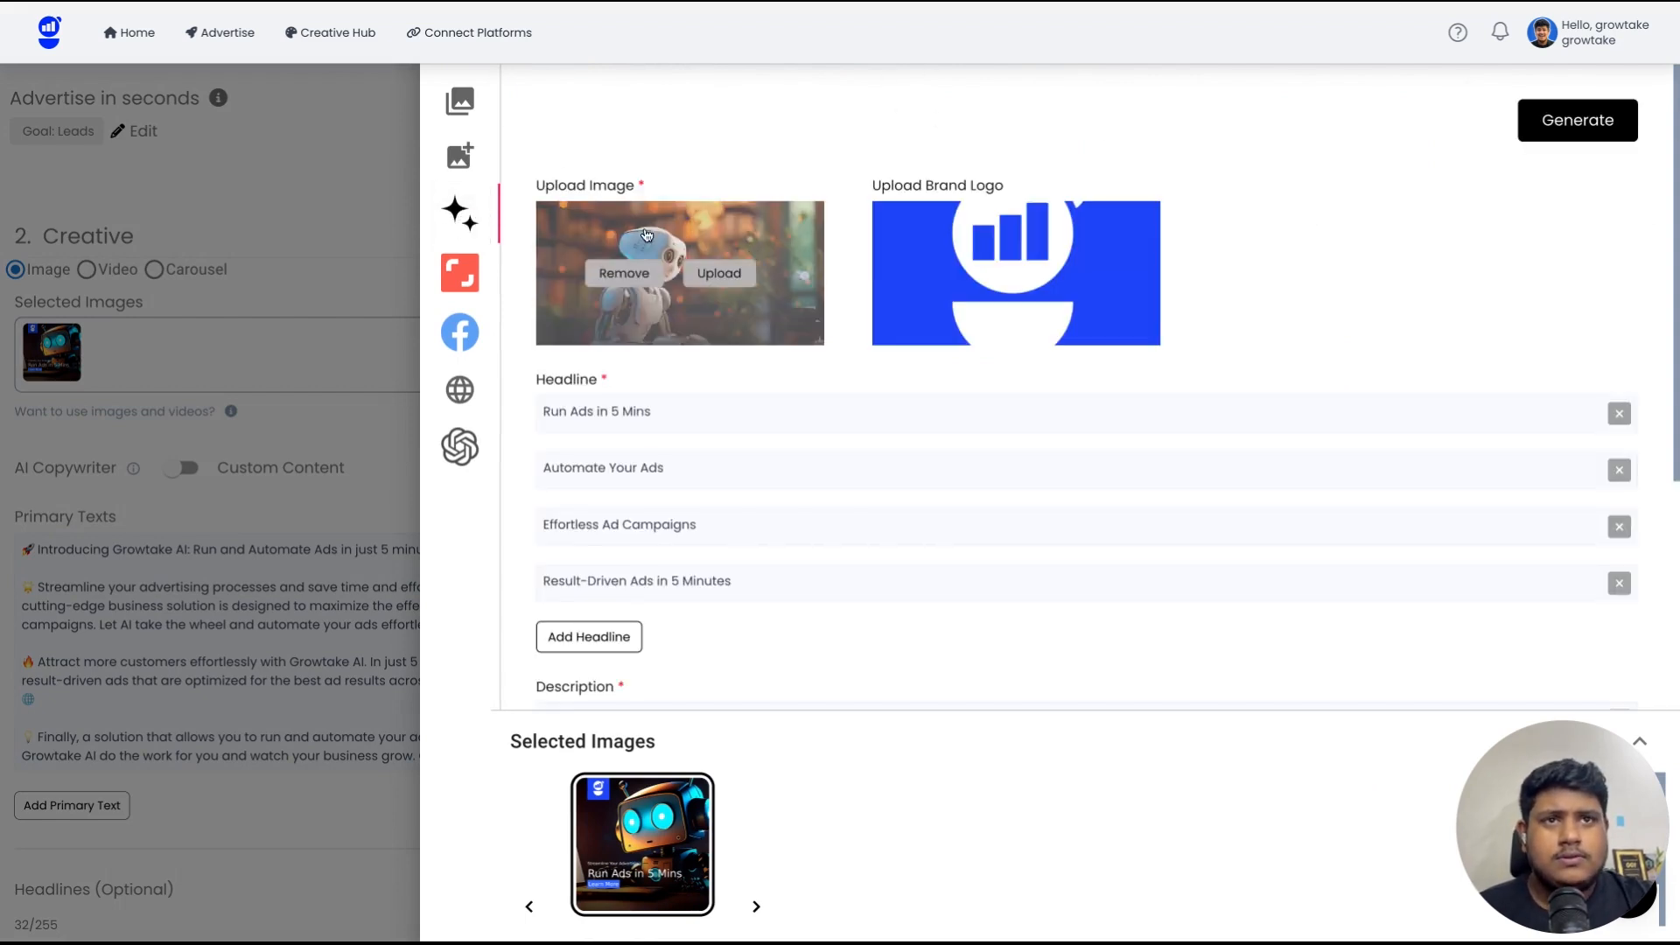
{"action": "left_click_drag", "start_coordinate": [537, 182], "coordinate": [646, 188]}
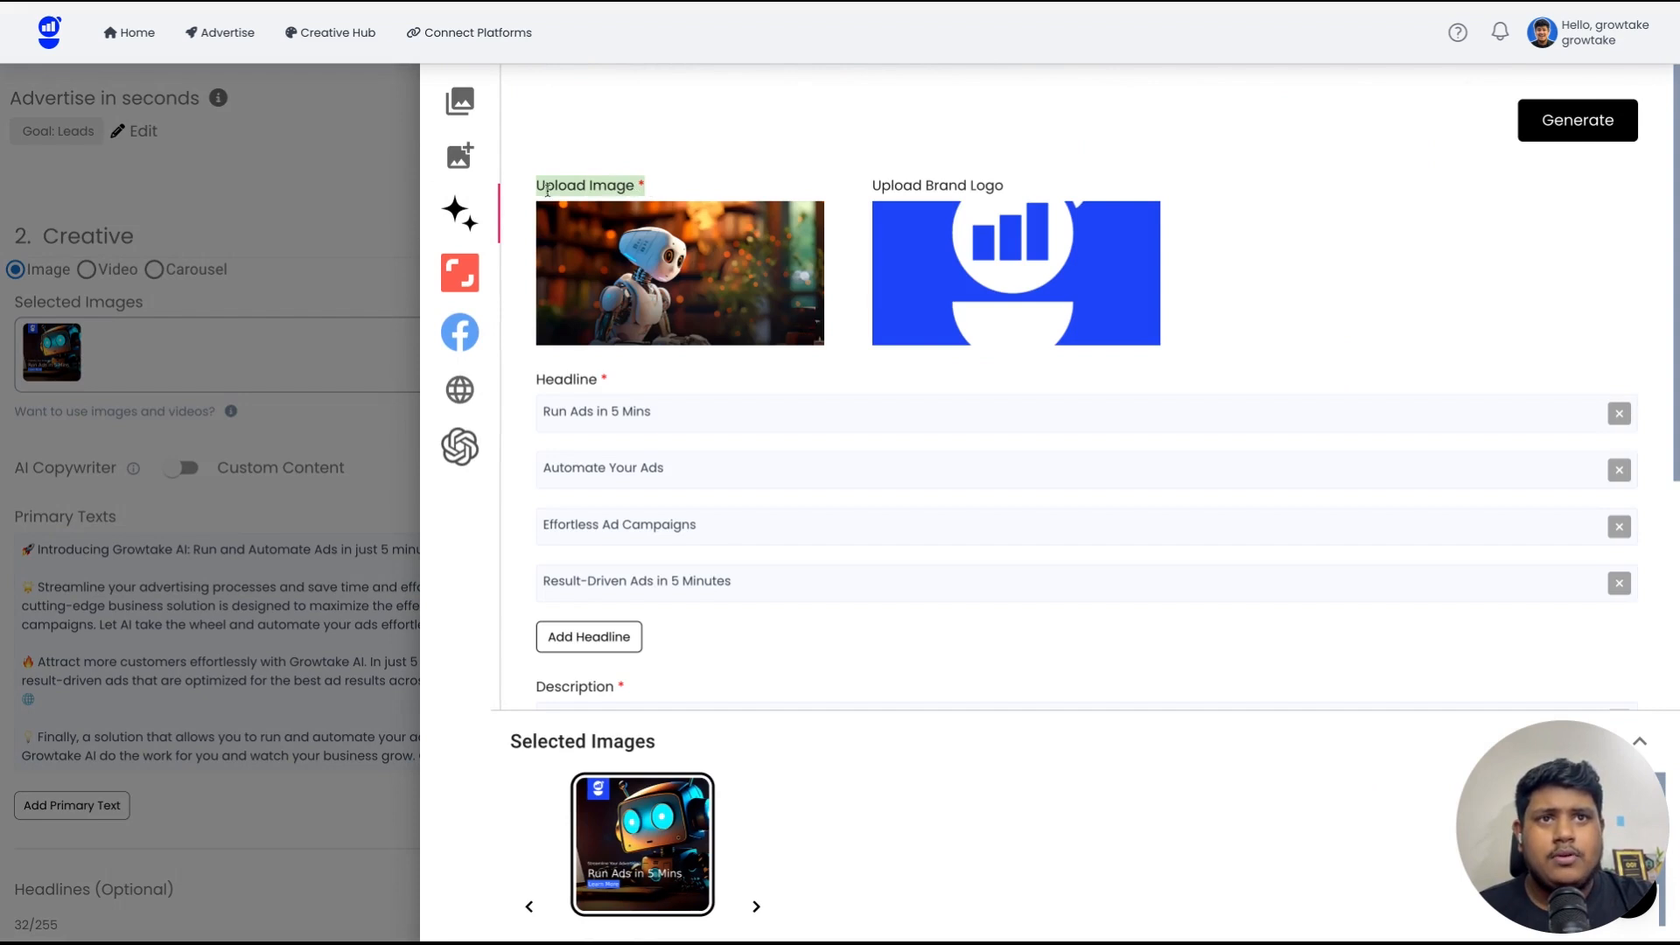
{"action": "left_click_drag", "start_coordinate": [850, 183], "coordinate": [1034, 189]}
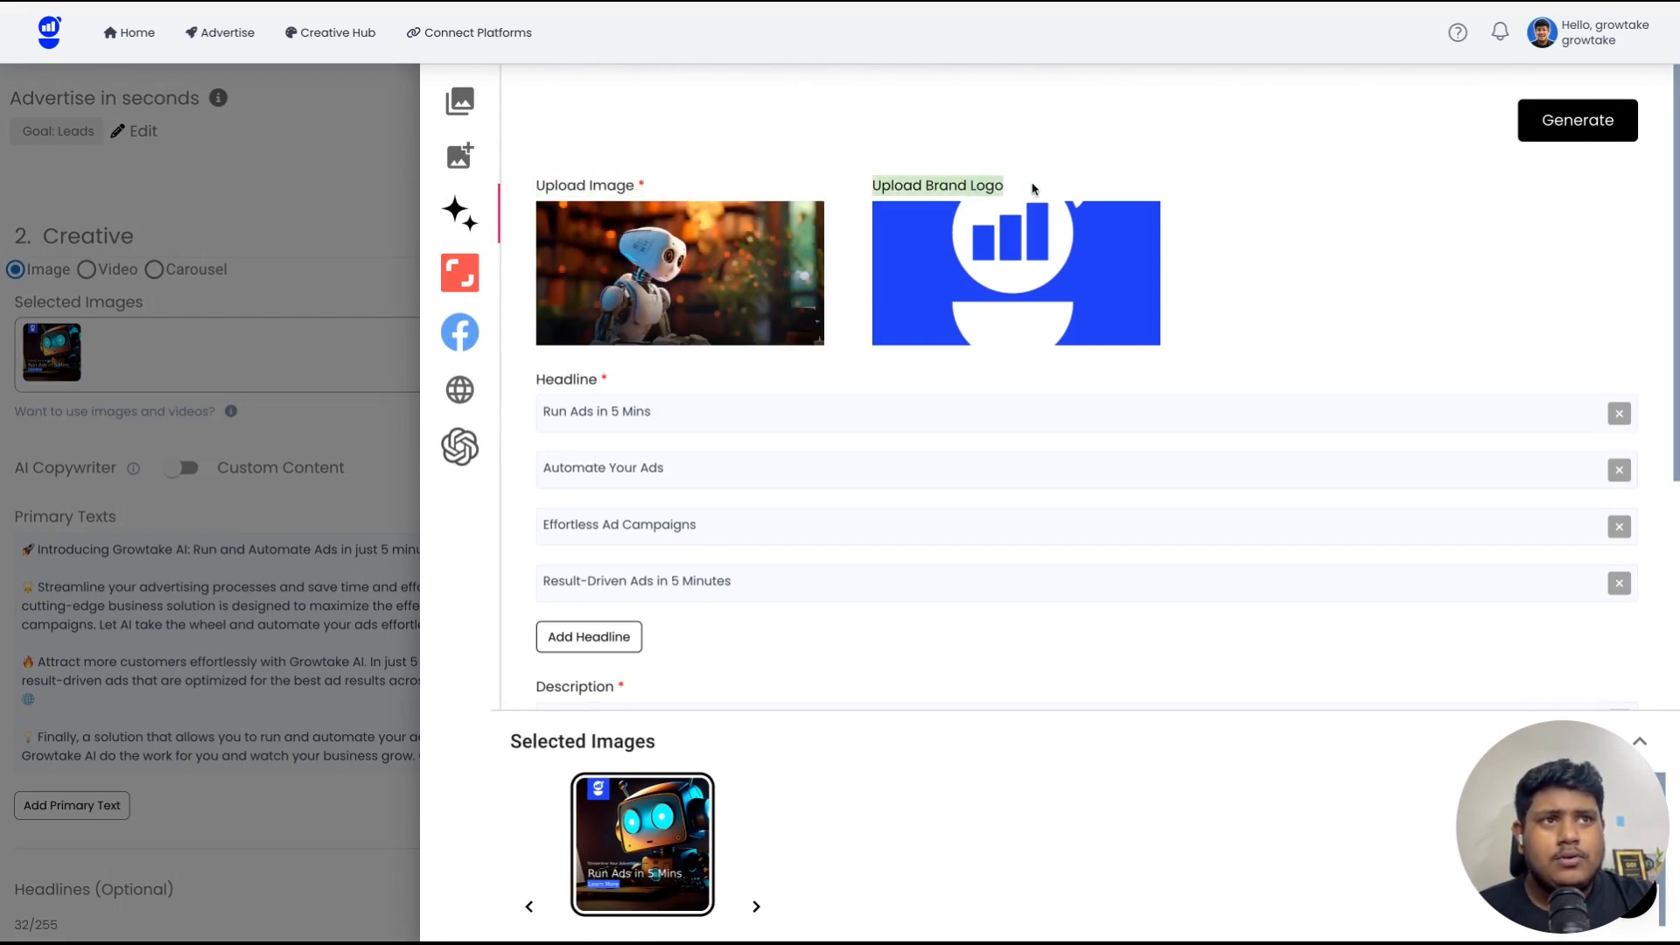
{"action": "left_click", "coordinate": [1038, 186]}
{"action": "scroll", "coordinate": [613, 262], "scroll_direction": "down", "scroll_amount": 3}
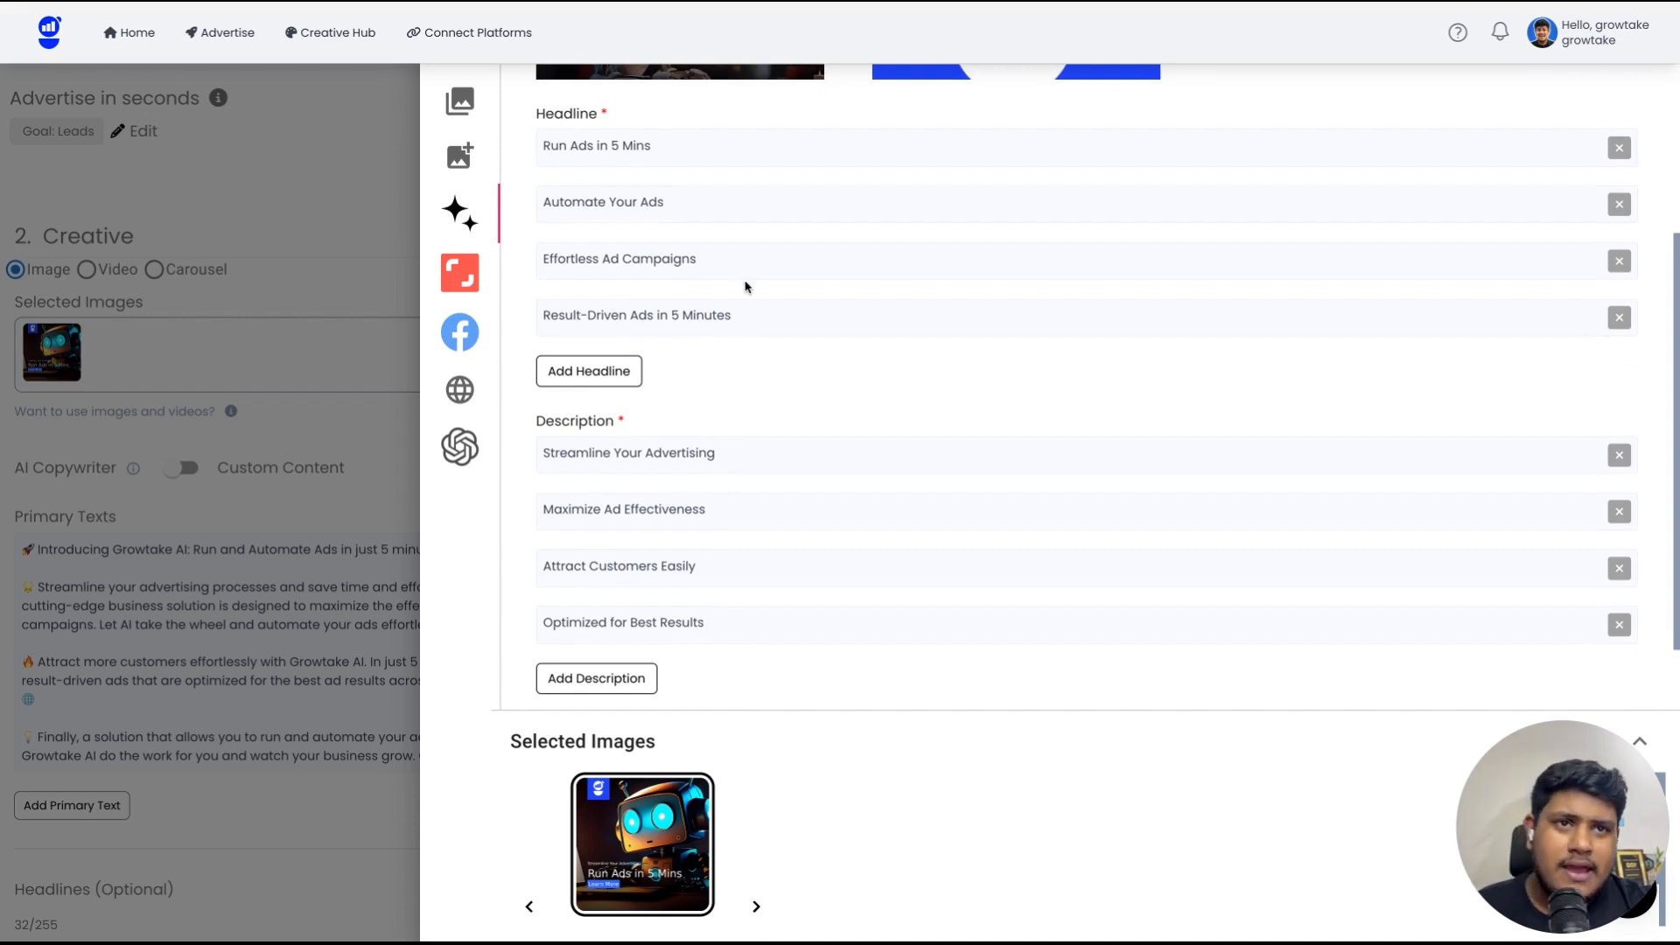
{"action": "scroll", "coordinate": [744, 285], "scroll_direction": "down", "scroll_amount": 2}
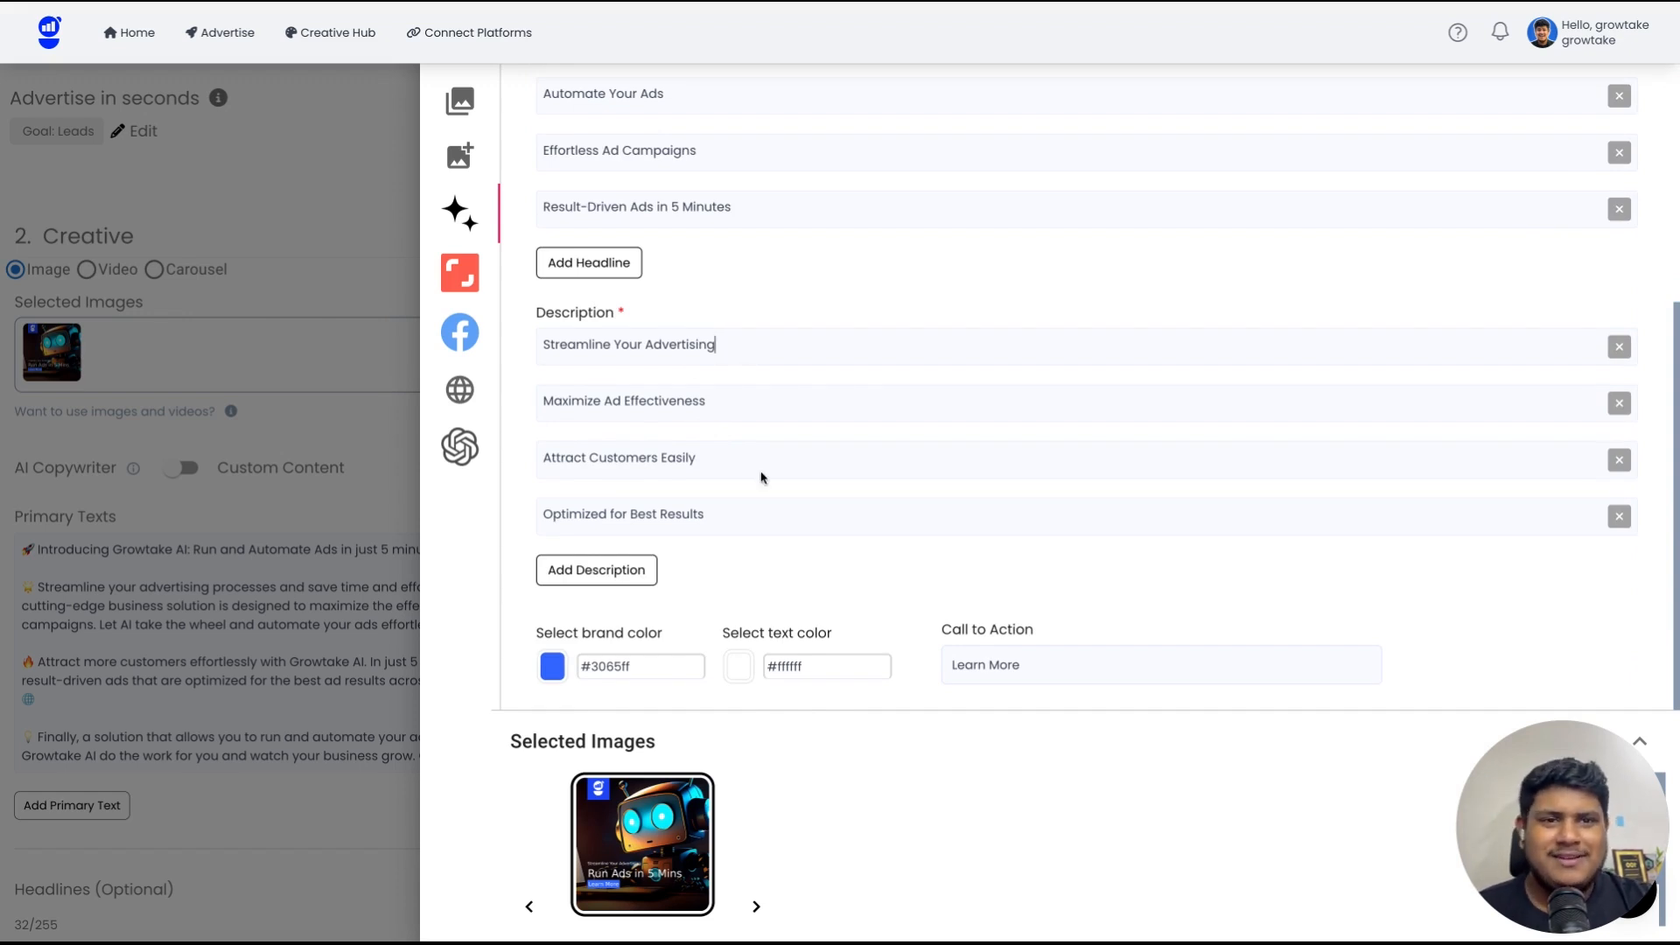
{"action": "left_click", "coordinate": [553, 667]}
{"action": "scroll", "coordinate": [621, 572], "scroll_direction": "down", "scroll_amount": 3}
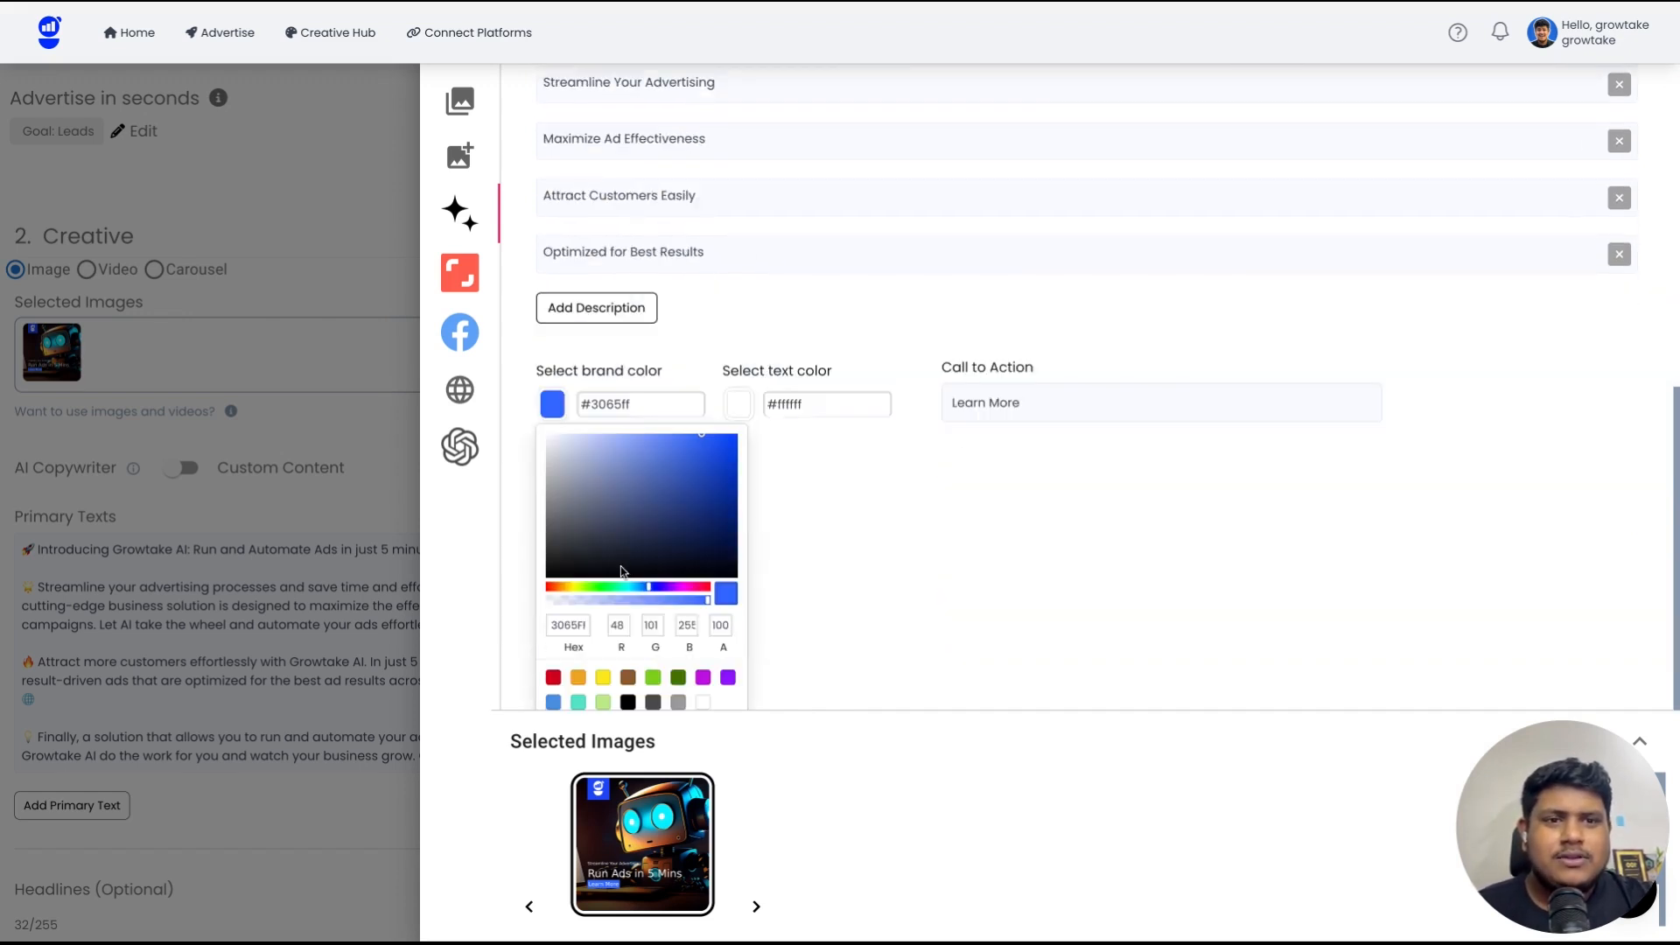
{"action": "left_click_drag", "start_coordinate": [651, 400], "coordinate": [578, 400]}
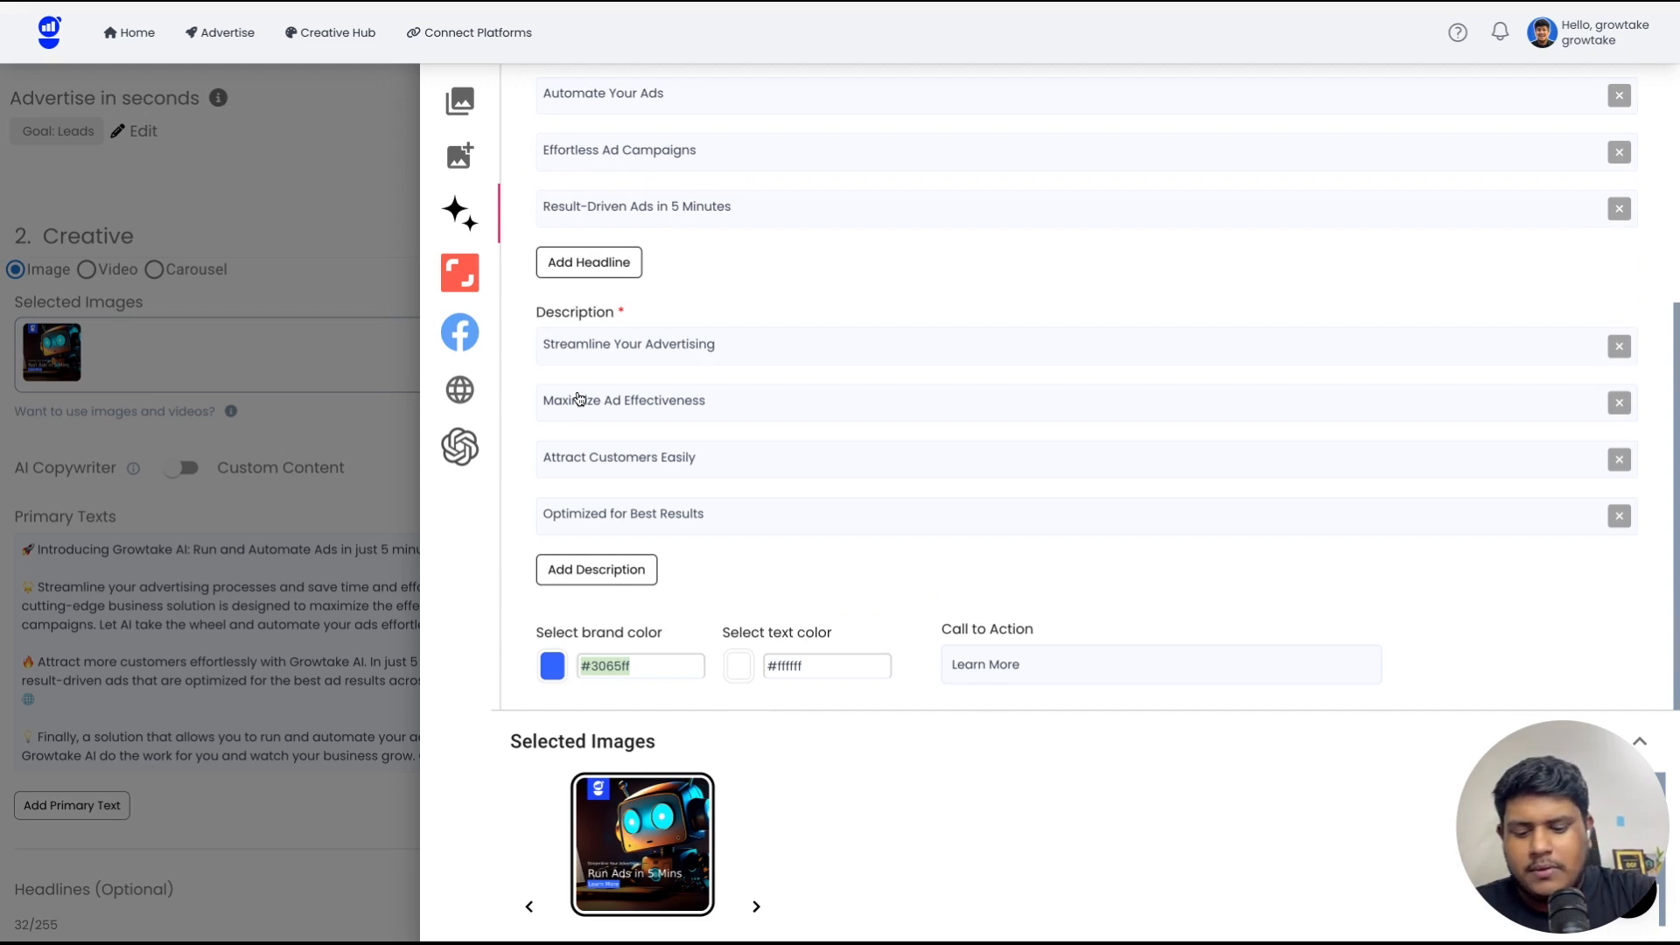
{"action": "type", "text": "#1e44f9"}
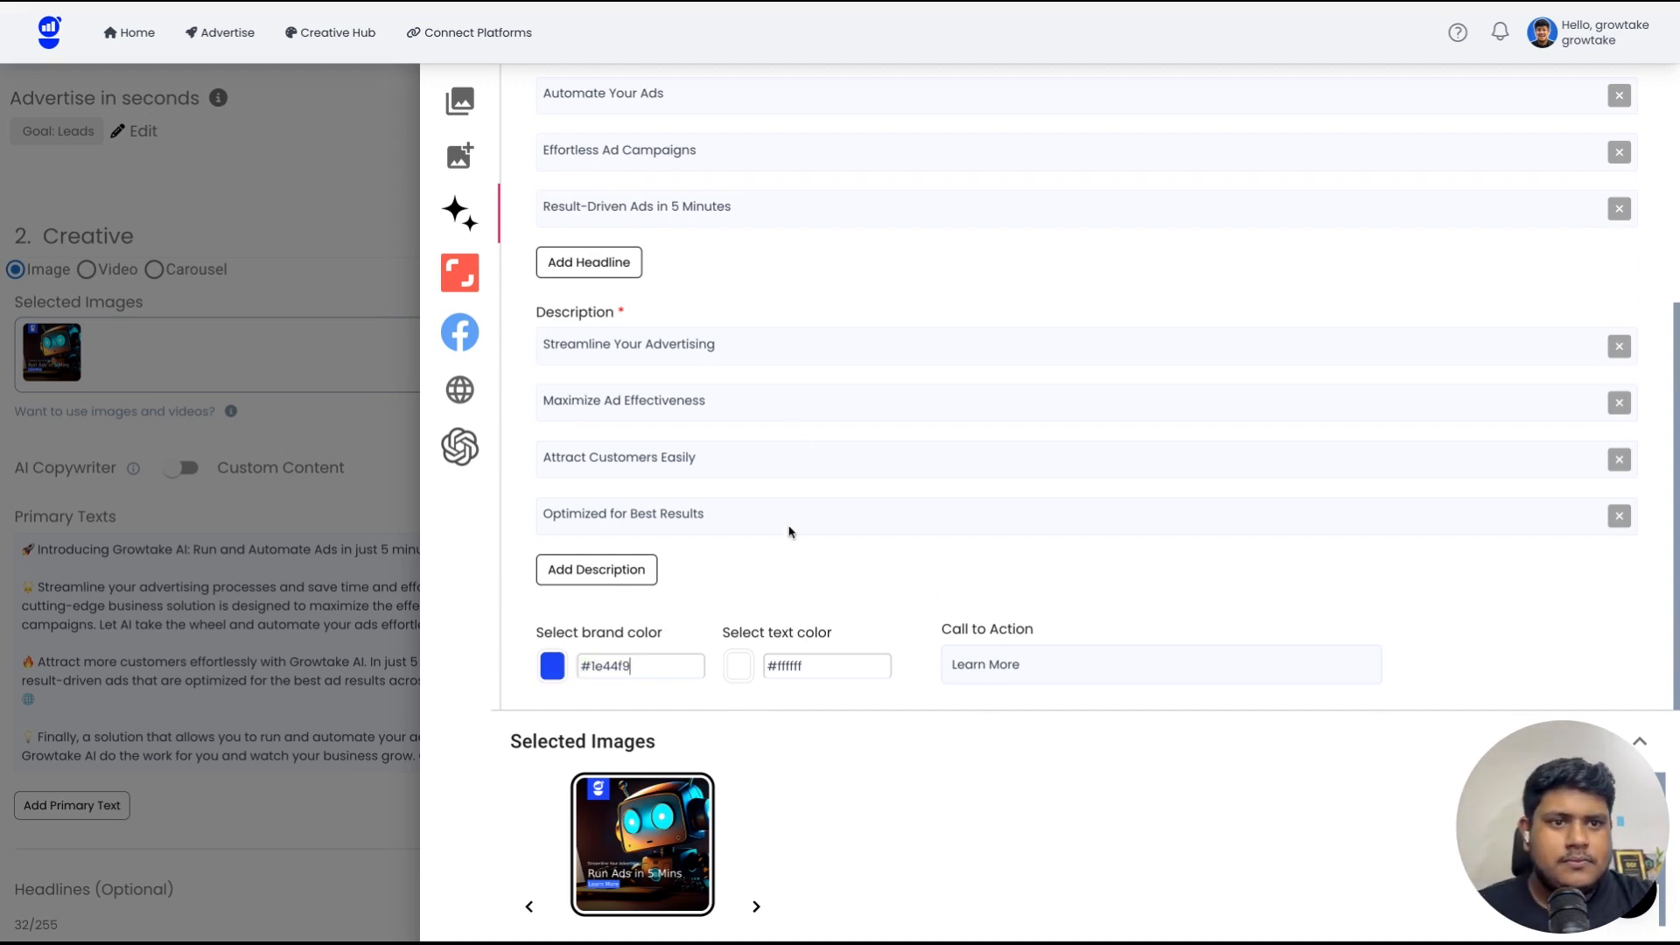
- Check the text color and call to action in the form, and generate the ad creatives
{"action": "left_click", "coordinate": [740, 668]}
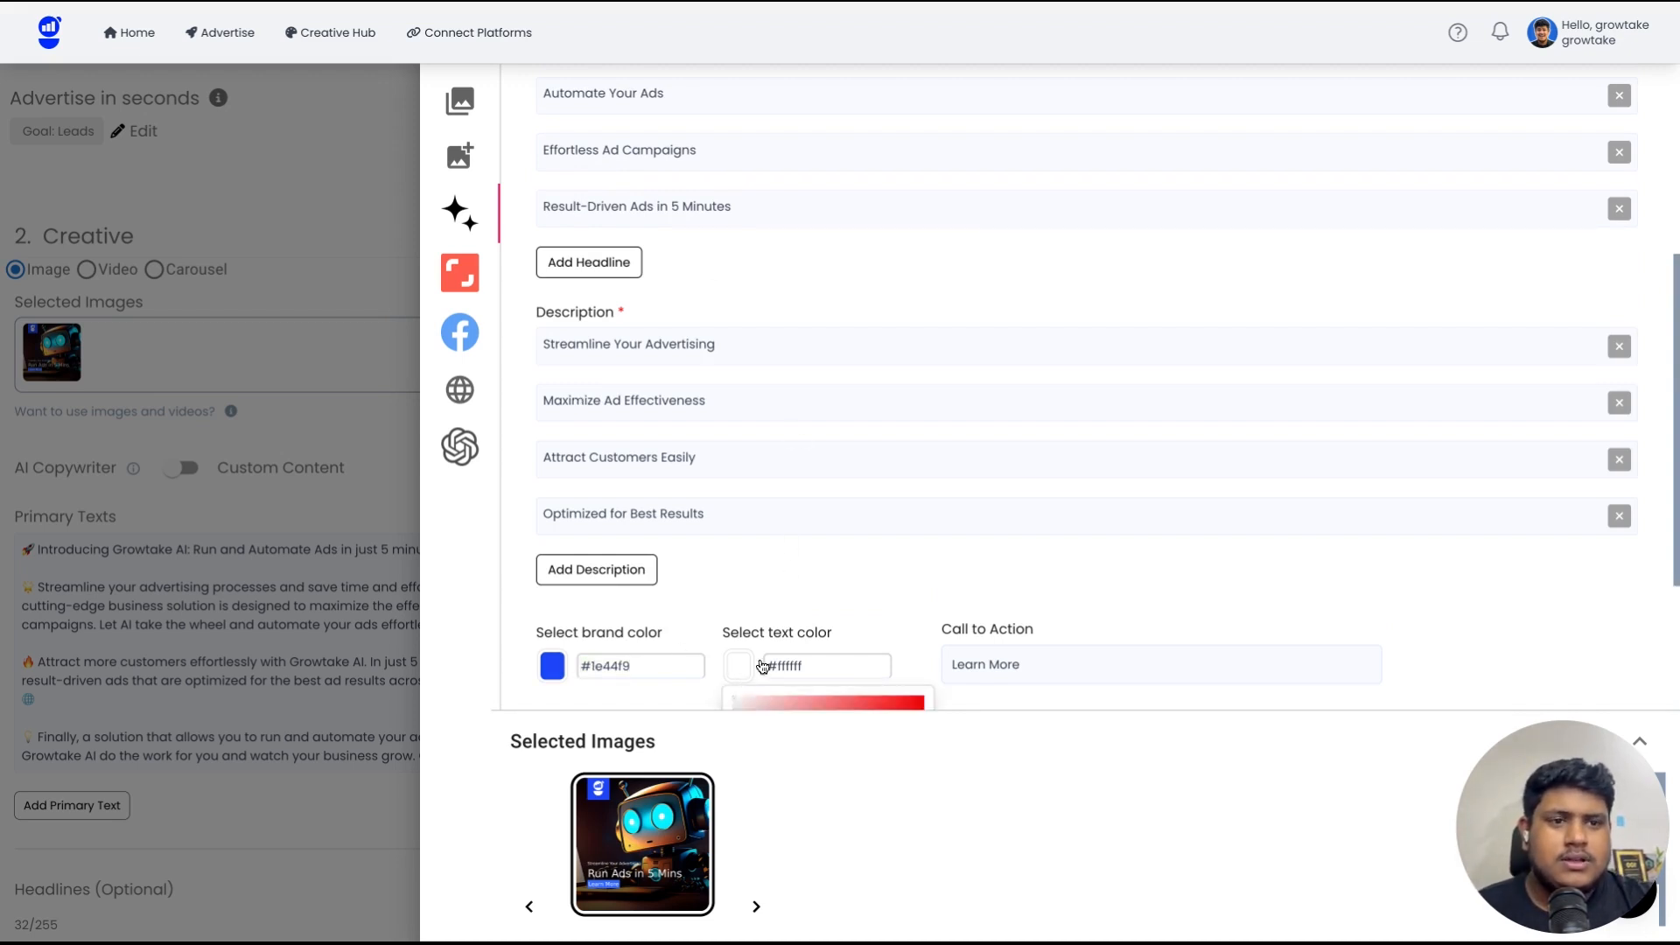
{"action": "left_click", "coordinate": [916, 400]}
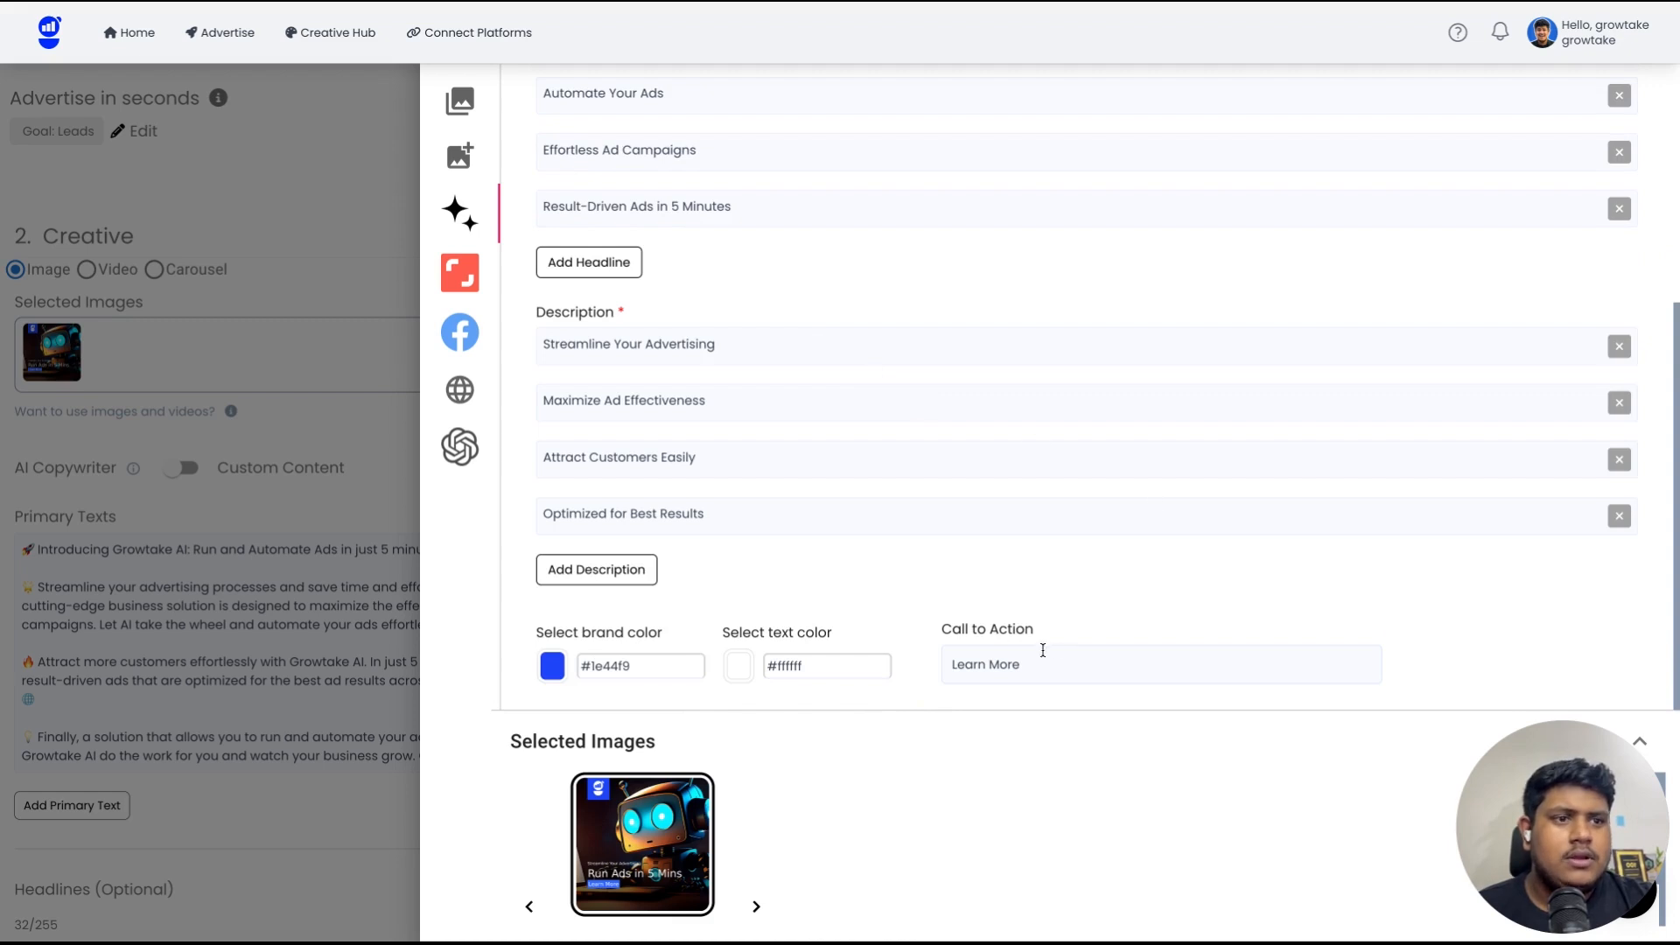
{"action": "left_click_drag", "start_coordinate": [1039, 665], "coordinate": [926, 672]}
{"action": "left_click", "coordinate": [1048, 562]}
{"action": "scroll", "coordinate": [1088, 589], "scroll_direction": "up", "scroll_amount": 5}
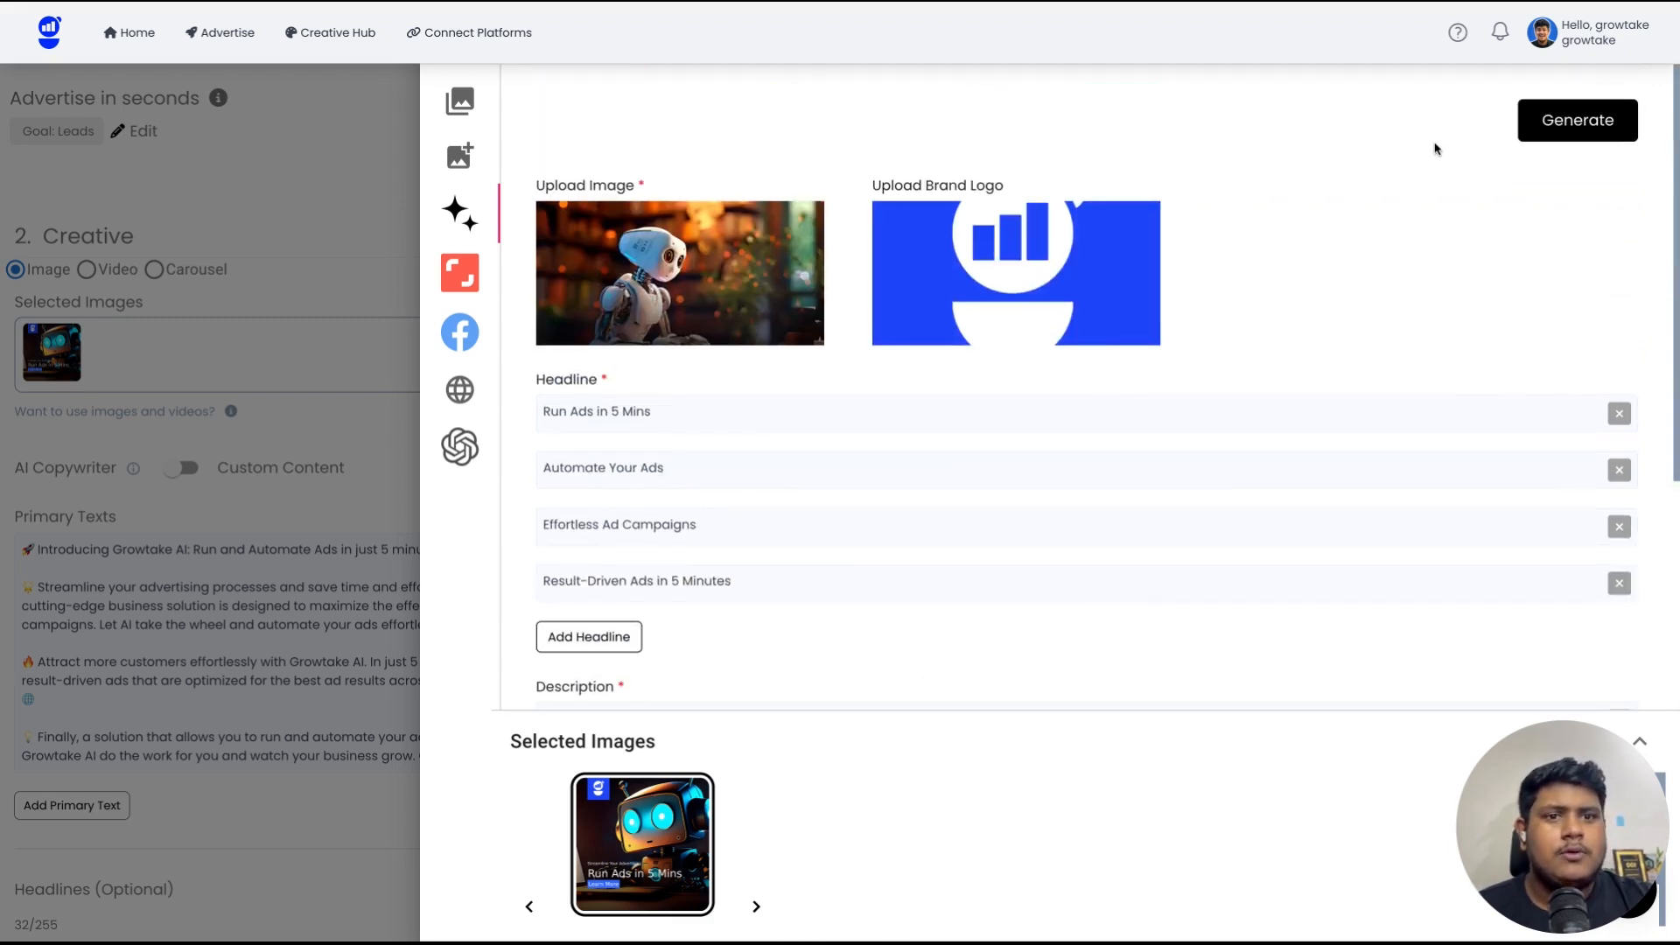
{"action": "left_click", "coordinate": [1561, 102]}
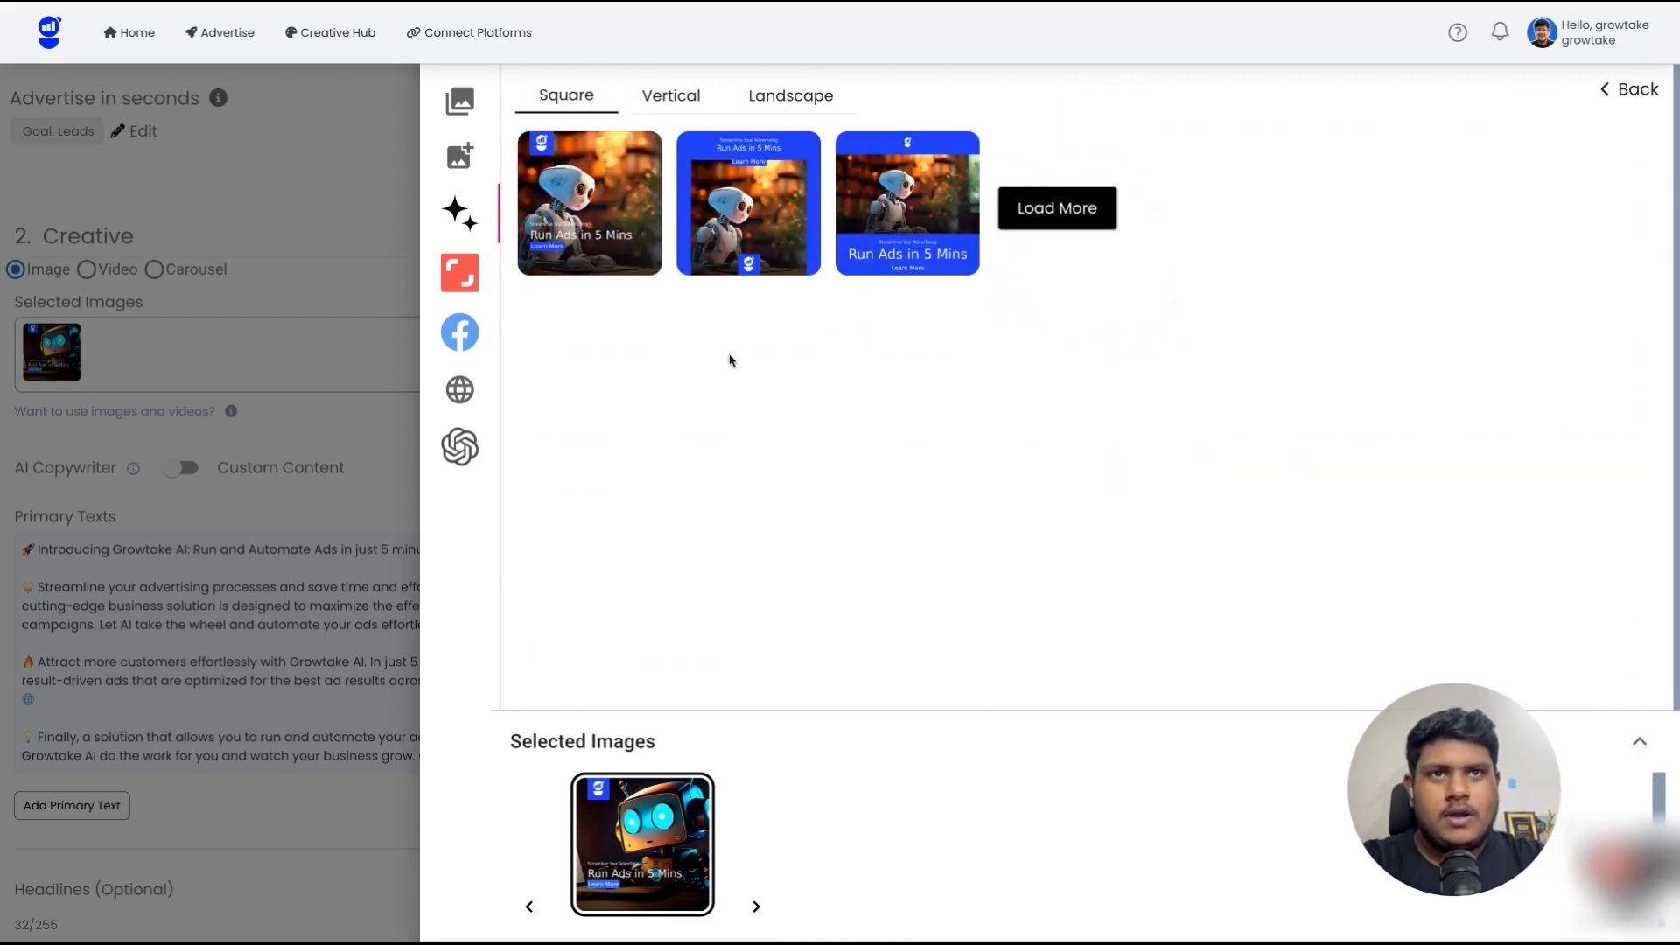
- Preview the generated square creatives and add the first one, with the full-background robot image, to the selected images
{"action": "left_click", "coordinate": [535, 151]}
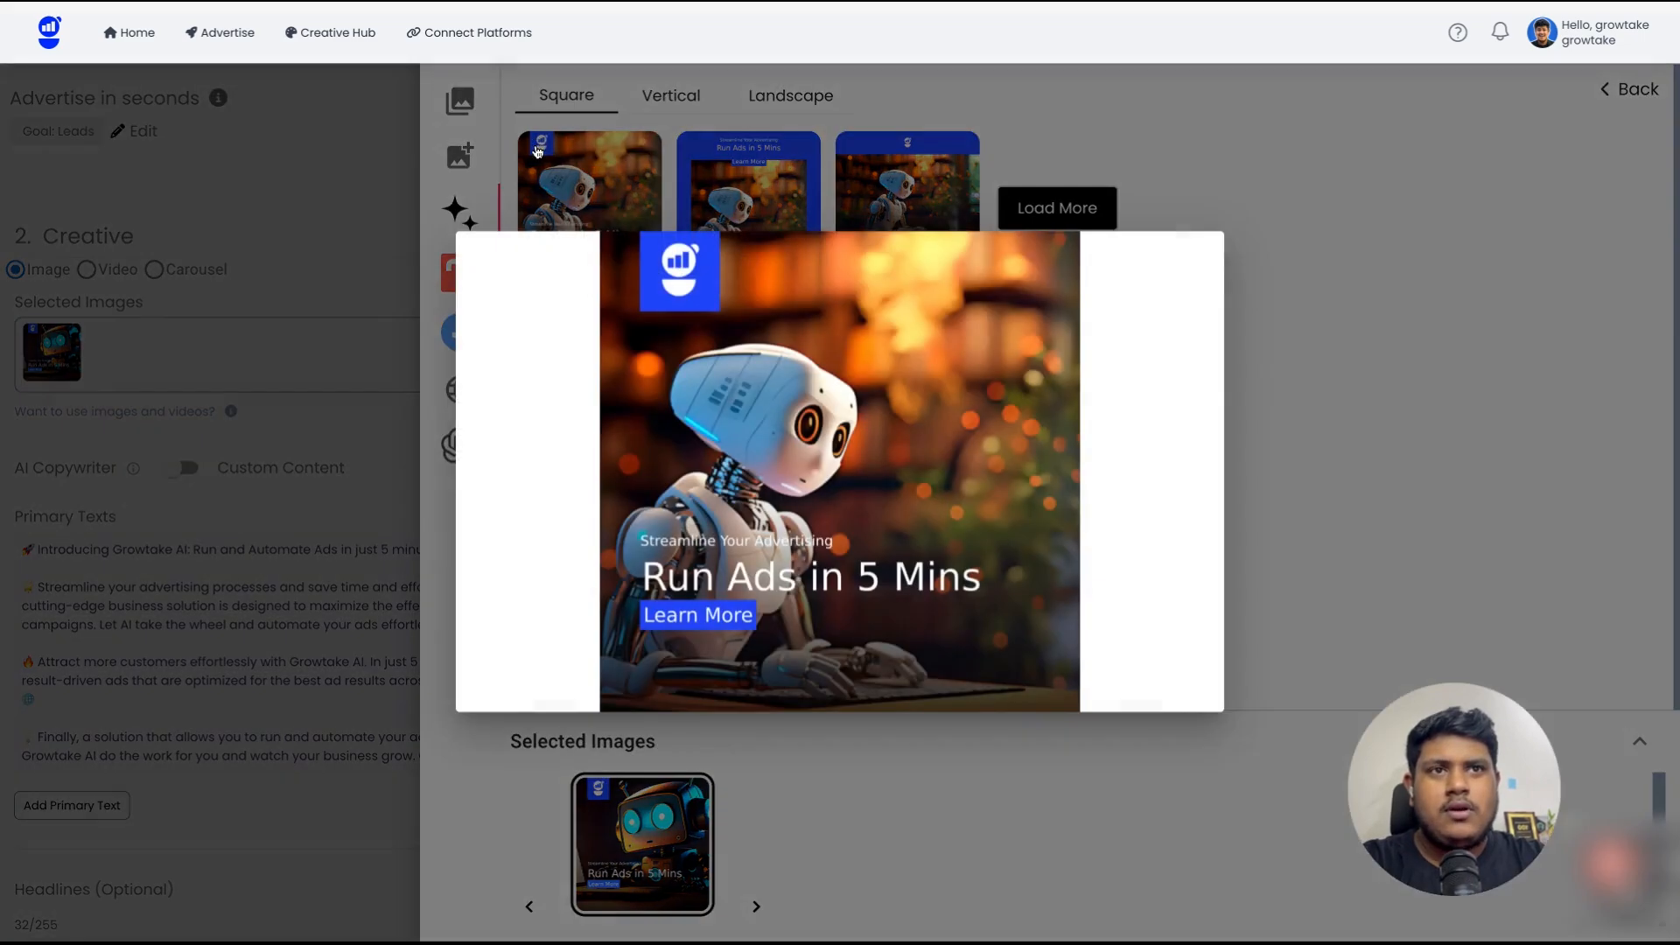
{"action": "left_click", "coordinate": [698, 155]}
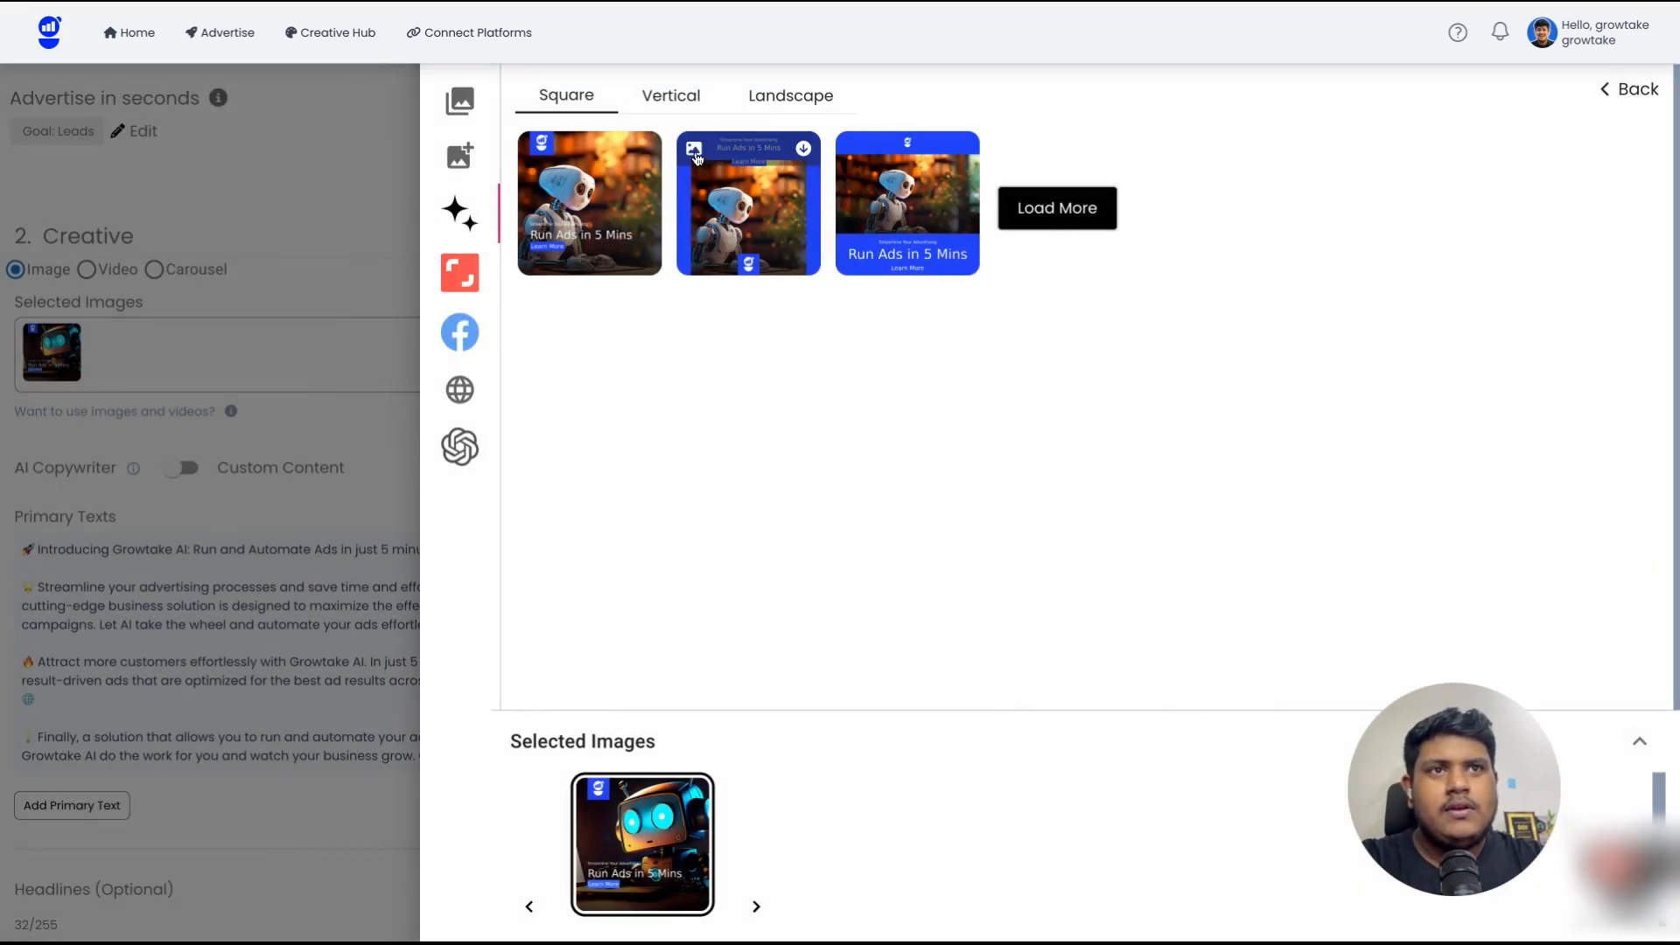
{"action": "left_click", "coordinate": [695, 151]}
{"action": "left_click", "coordinate": [1247, 313]}
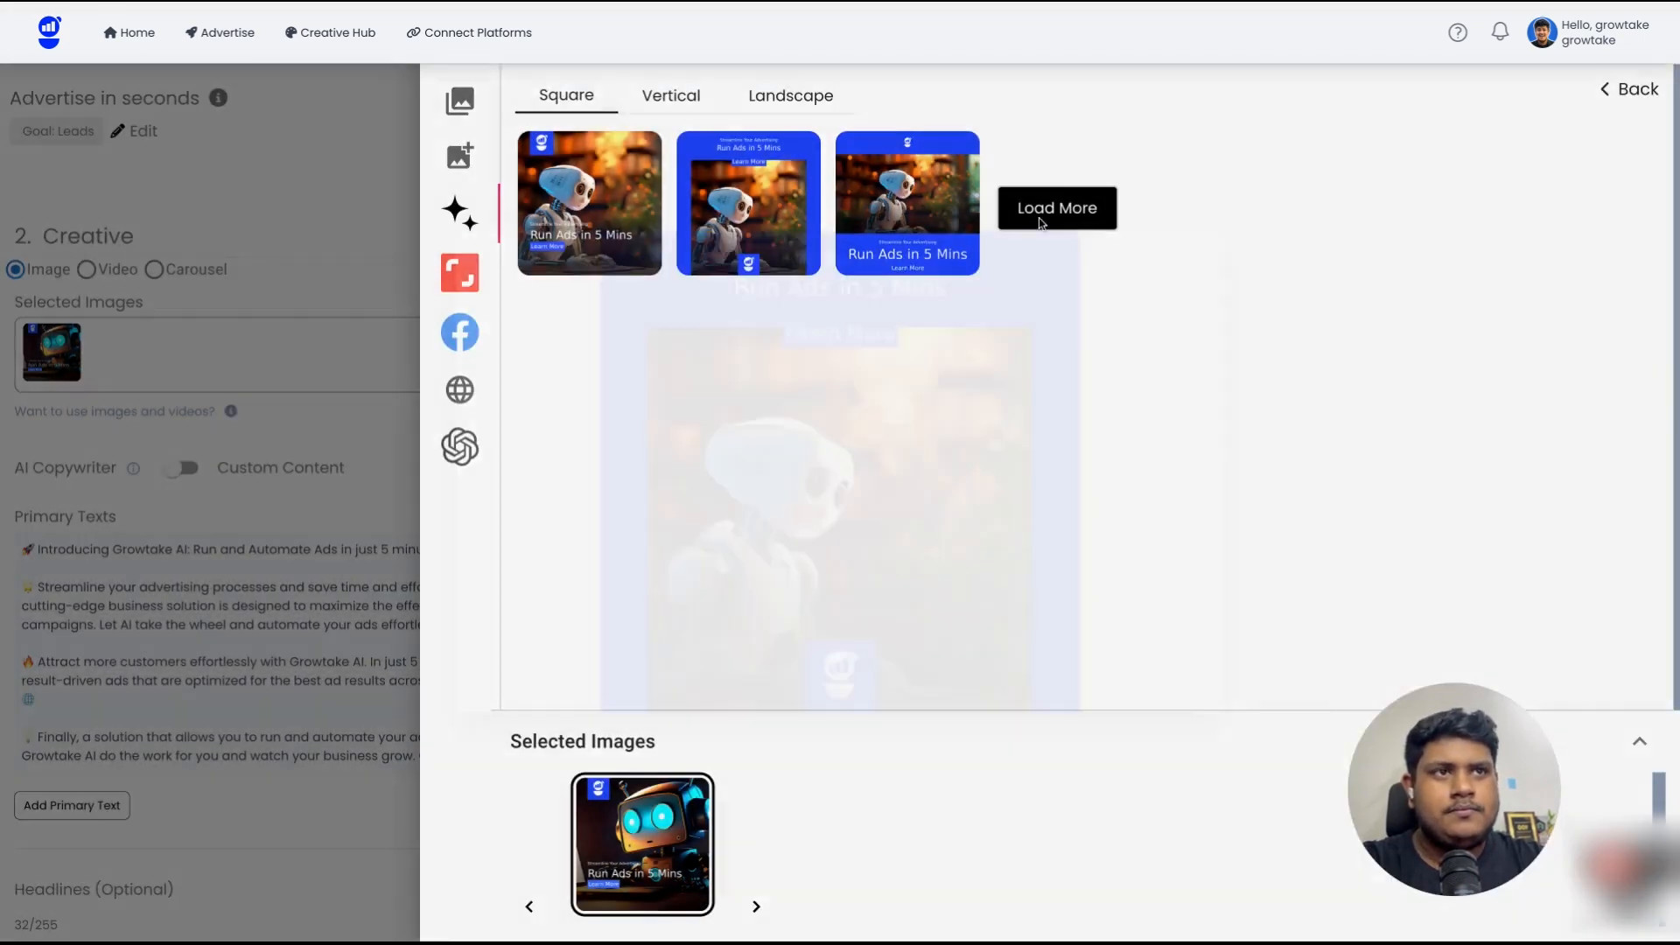
{"action": "left_click", "coordinate": [849, 156]}
{"action": "left_click", "coordinate": [1168, 149]}
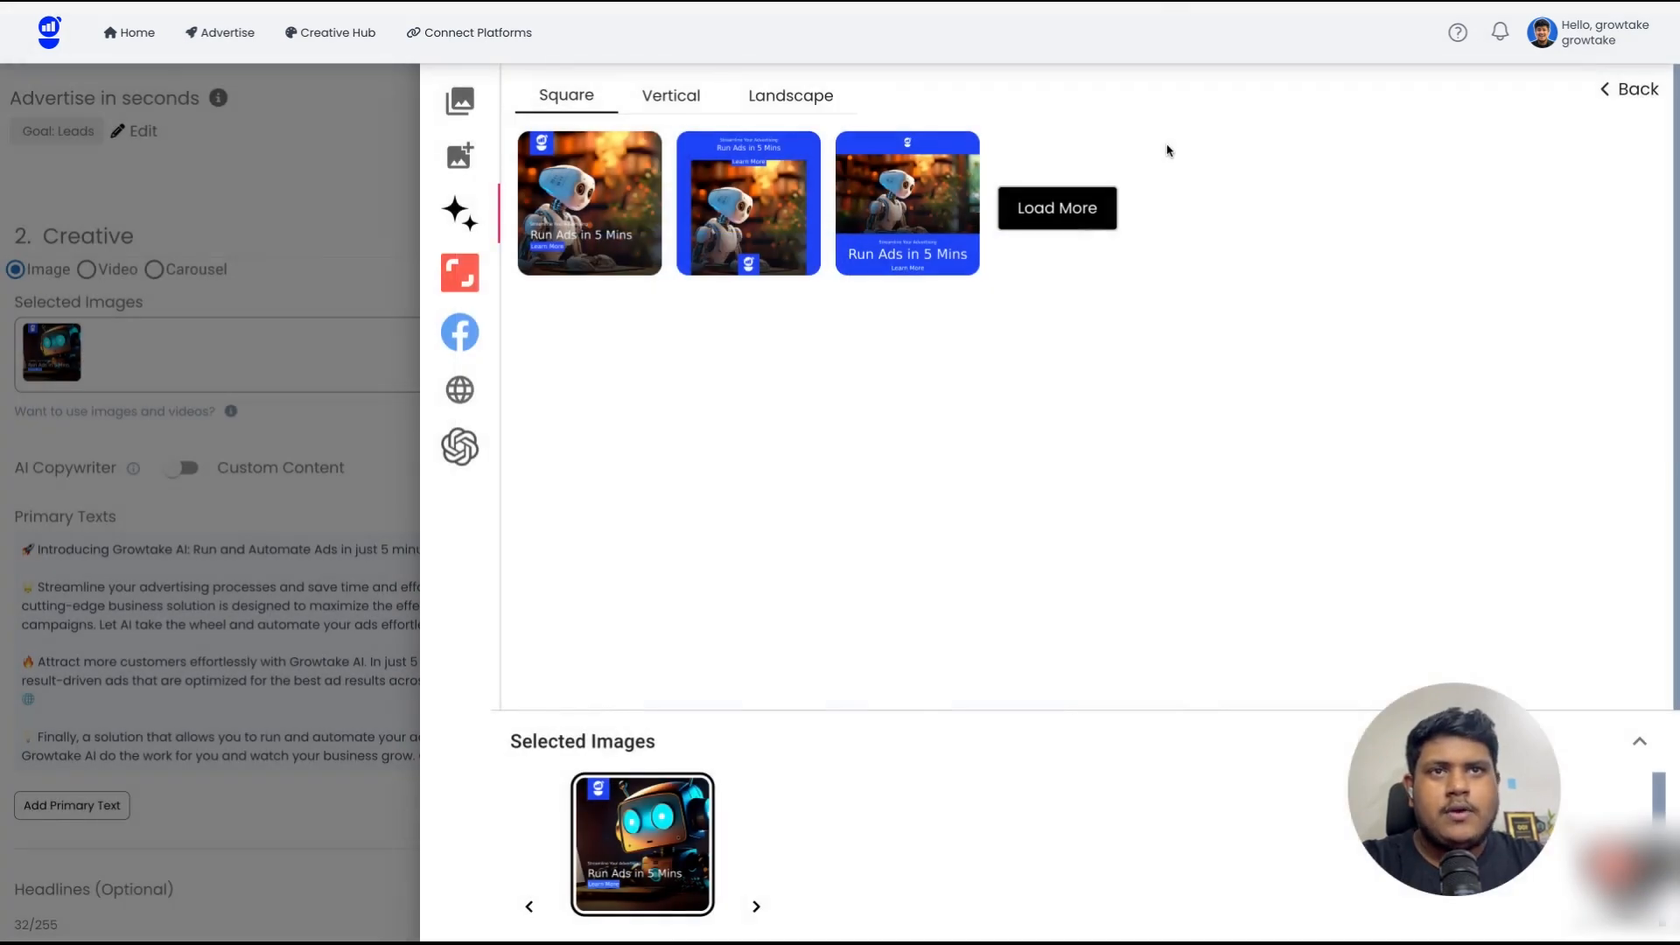
{"action": "left_click", "coordinate": [645, 200]}
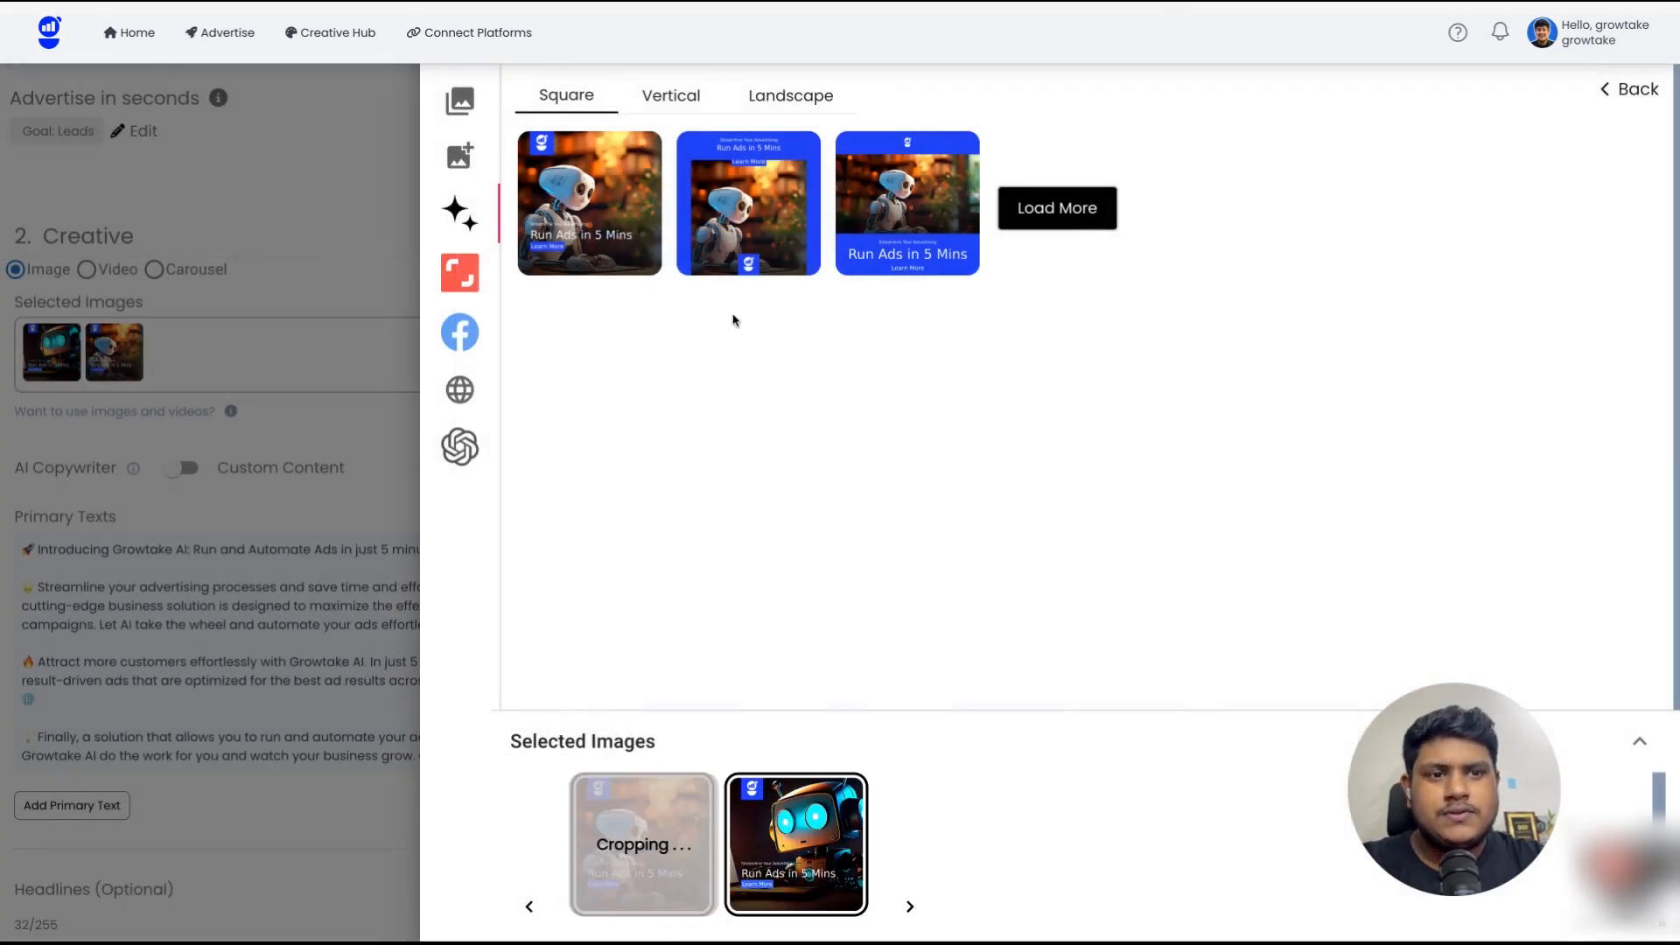
- Preview the first vertical creative and add the first landscape creative to the selected images
{"action": "left_click", "coordinate": [674, 112]}
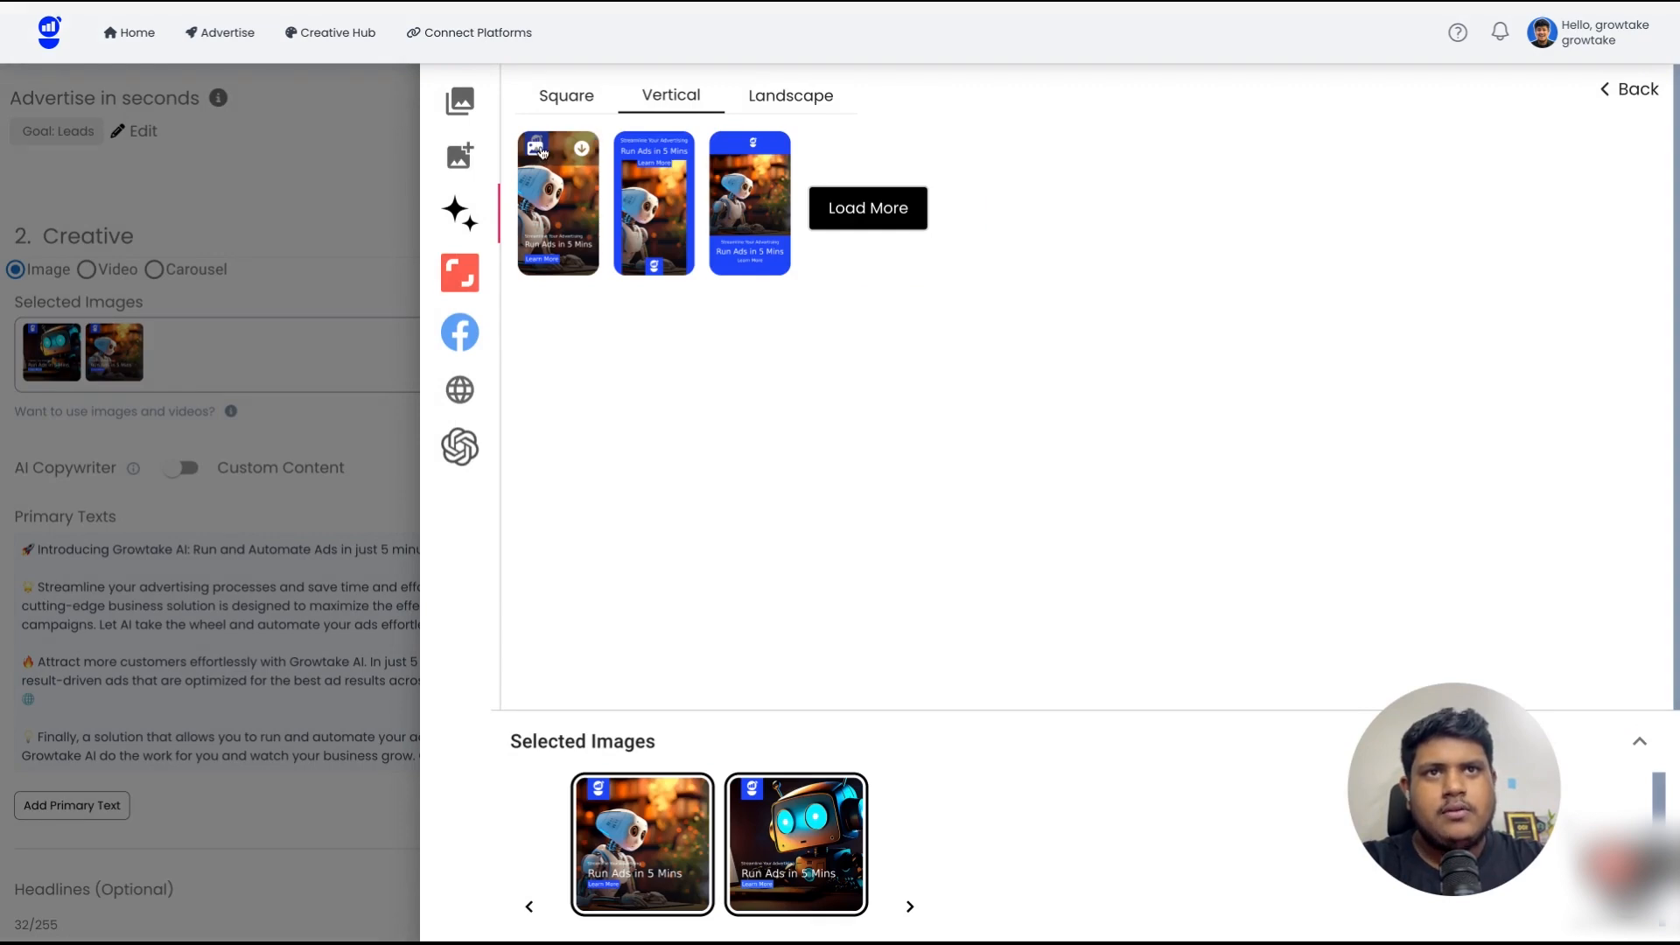
{"action": "left_click", "coordinate": [536, 150]}
{"action": "left_click", "coordinate": [1437, 264]}
{"action": "left_click", "coordinate": [799, 111]}
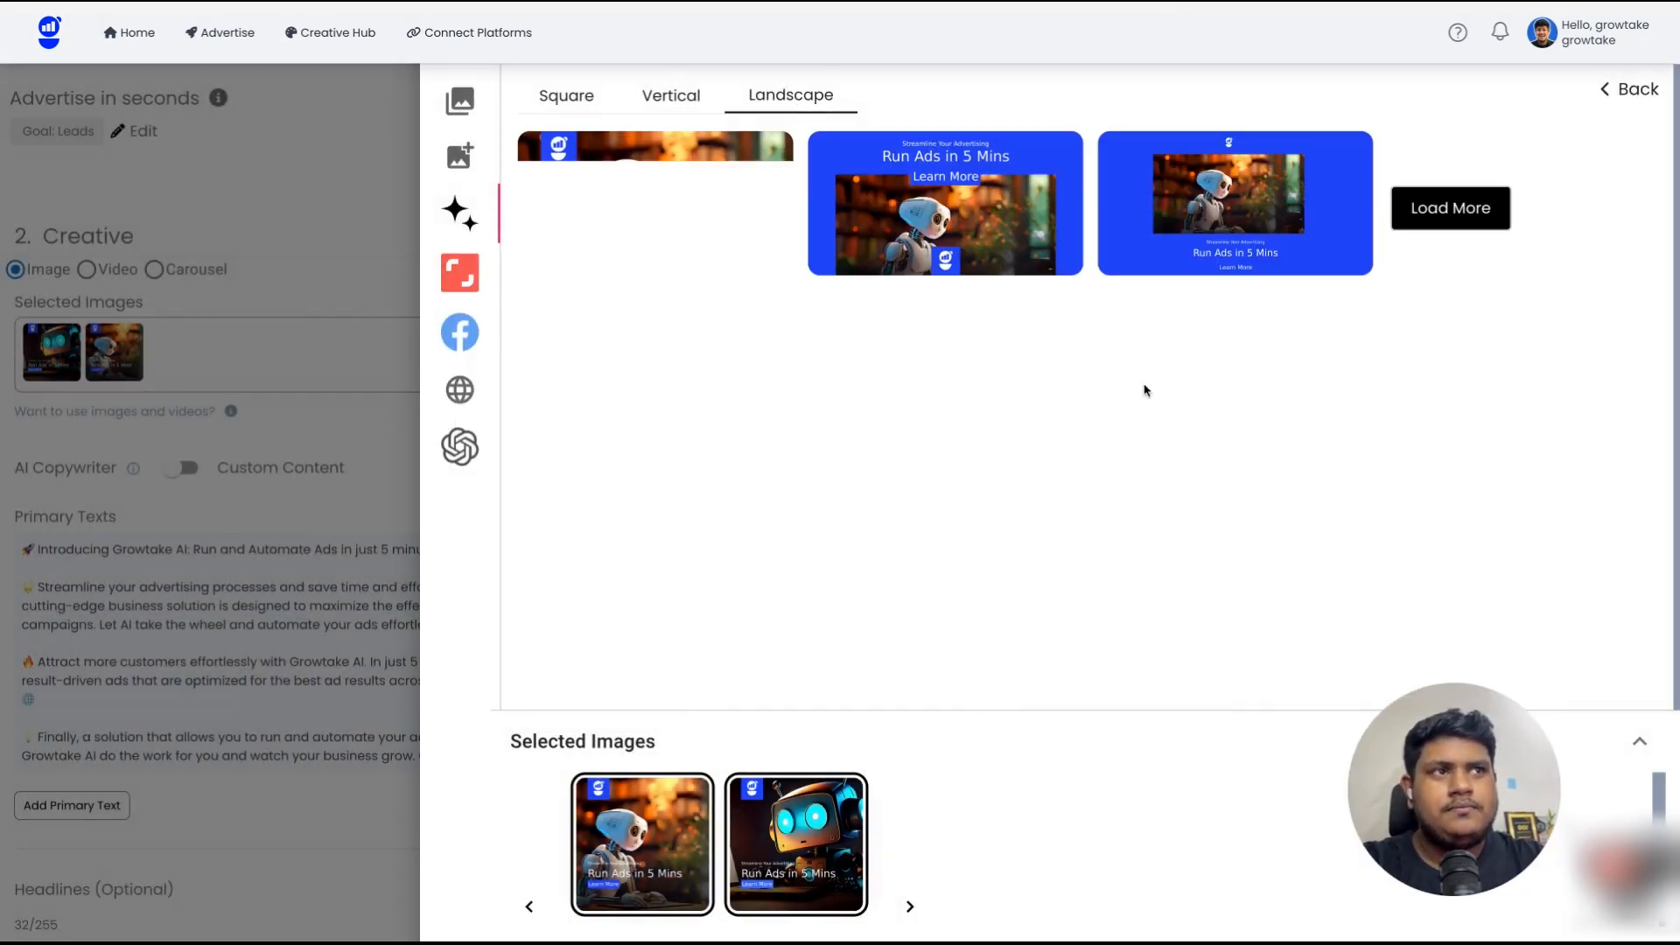
{"action": "left_click", "coordinate": [626, 203]}
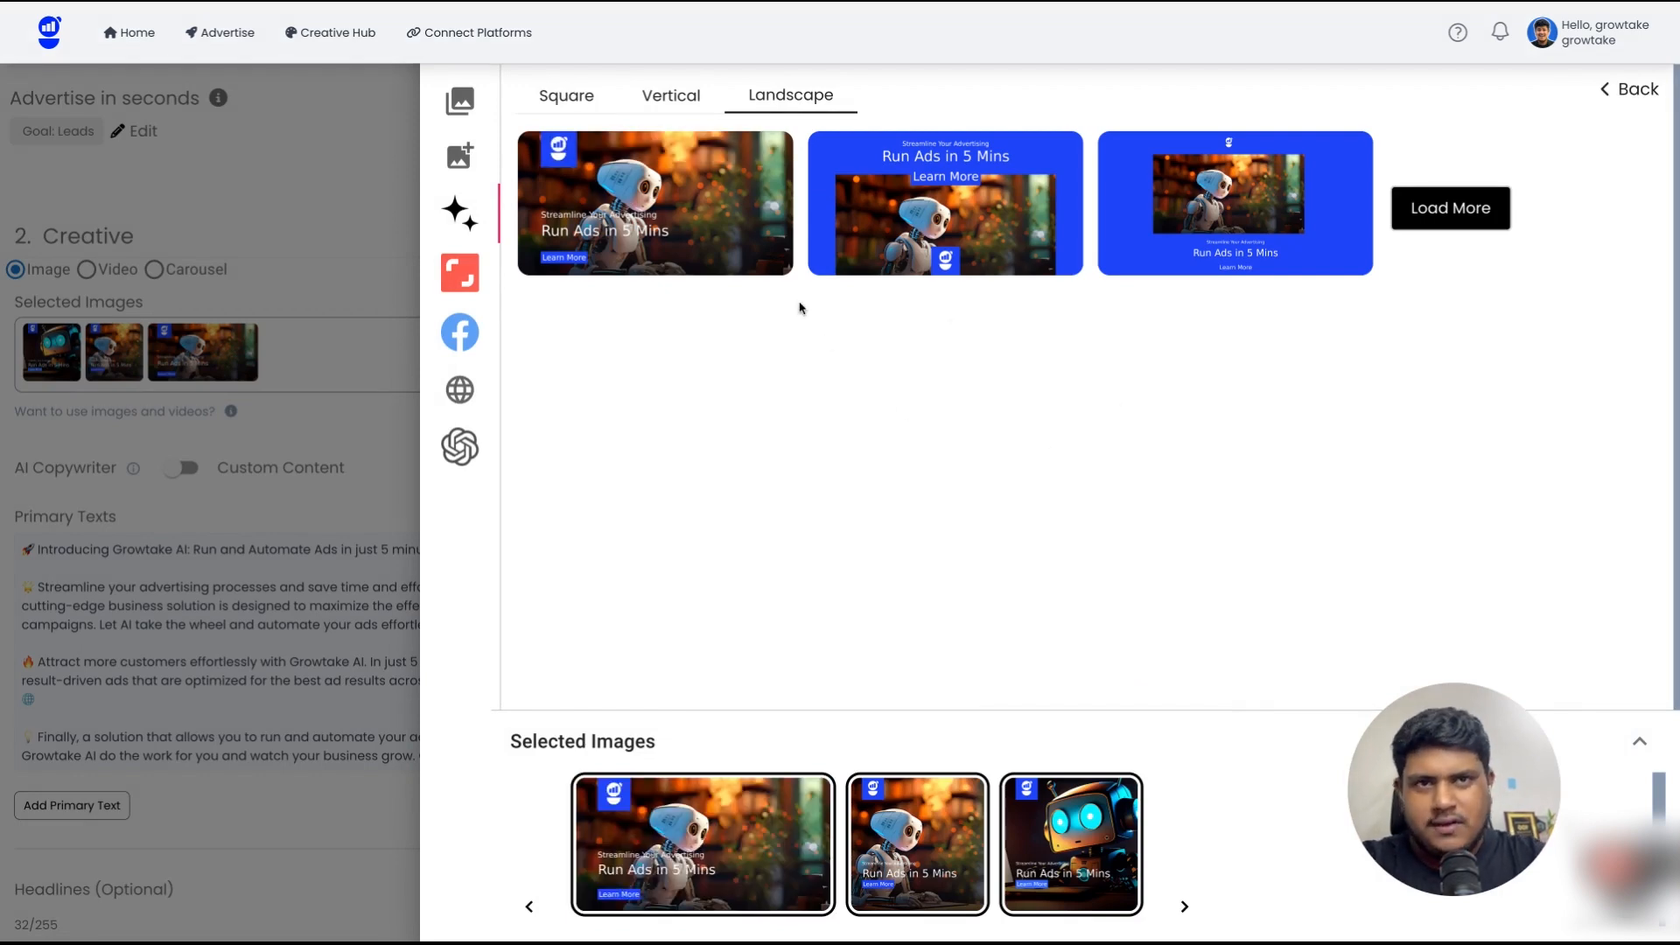
- Load more creatives, preview several square variations, and add the blue "Run Ads in 5 Mins" design with the circular robot image
{"action": "left_click", "coordinate": [1453, 212]}
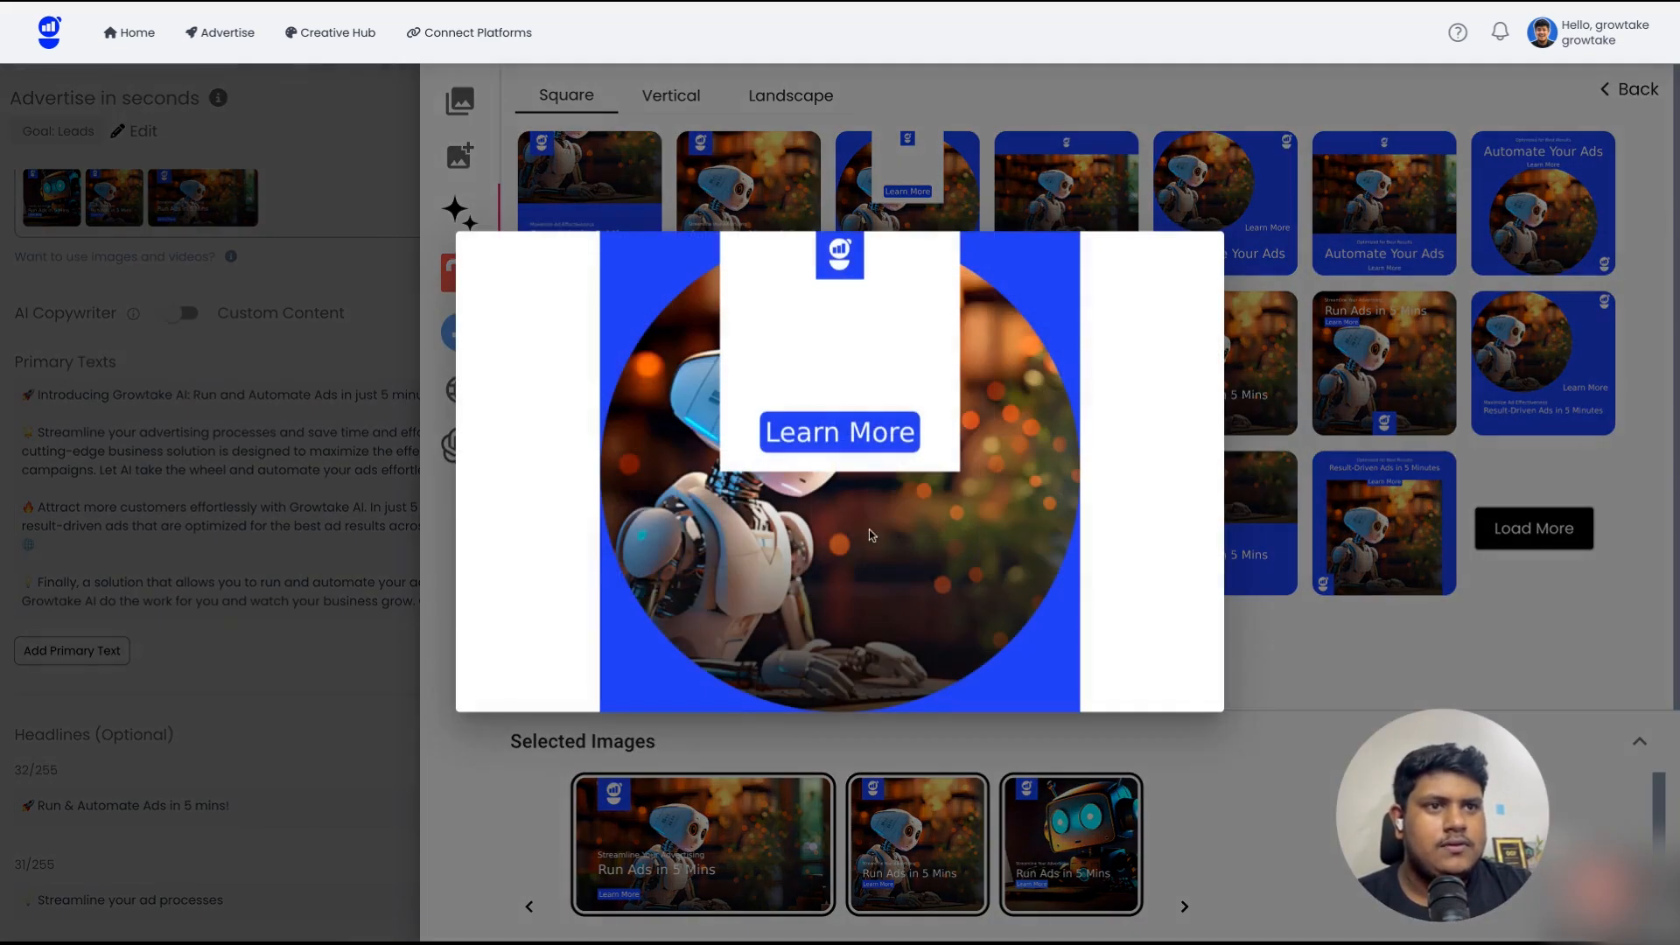
{"action": "left_click", "coordinate": [854, 470]}
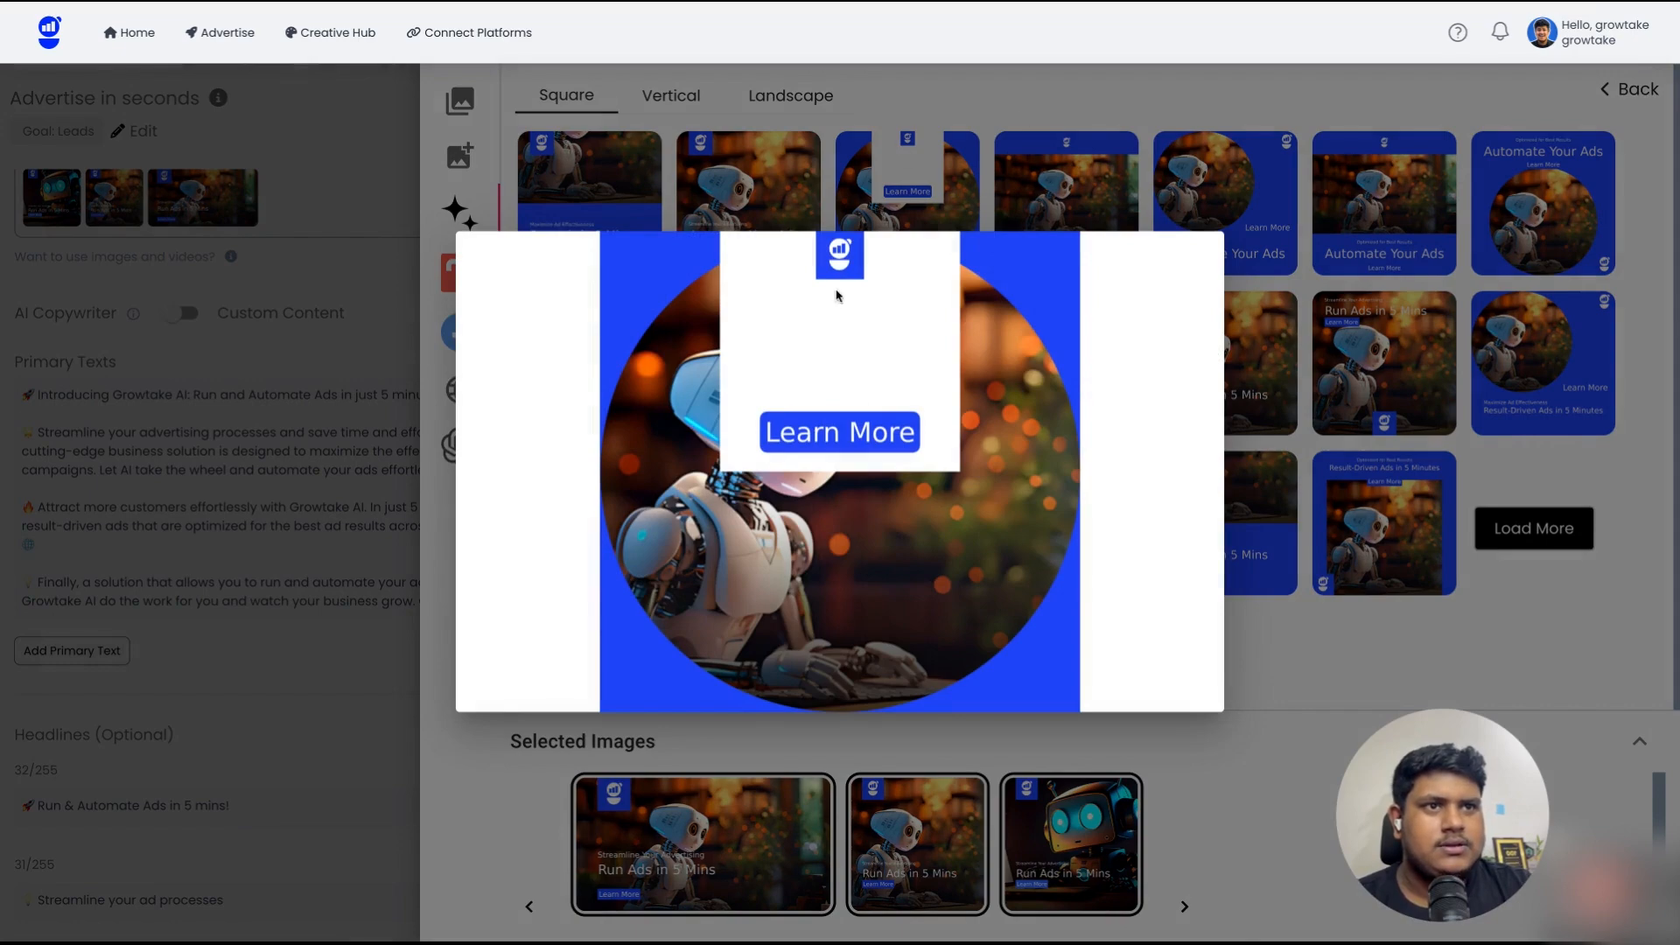
{"action": "left_click", "coordinate": [1266, 377]}
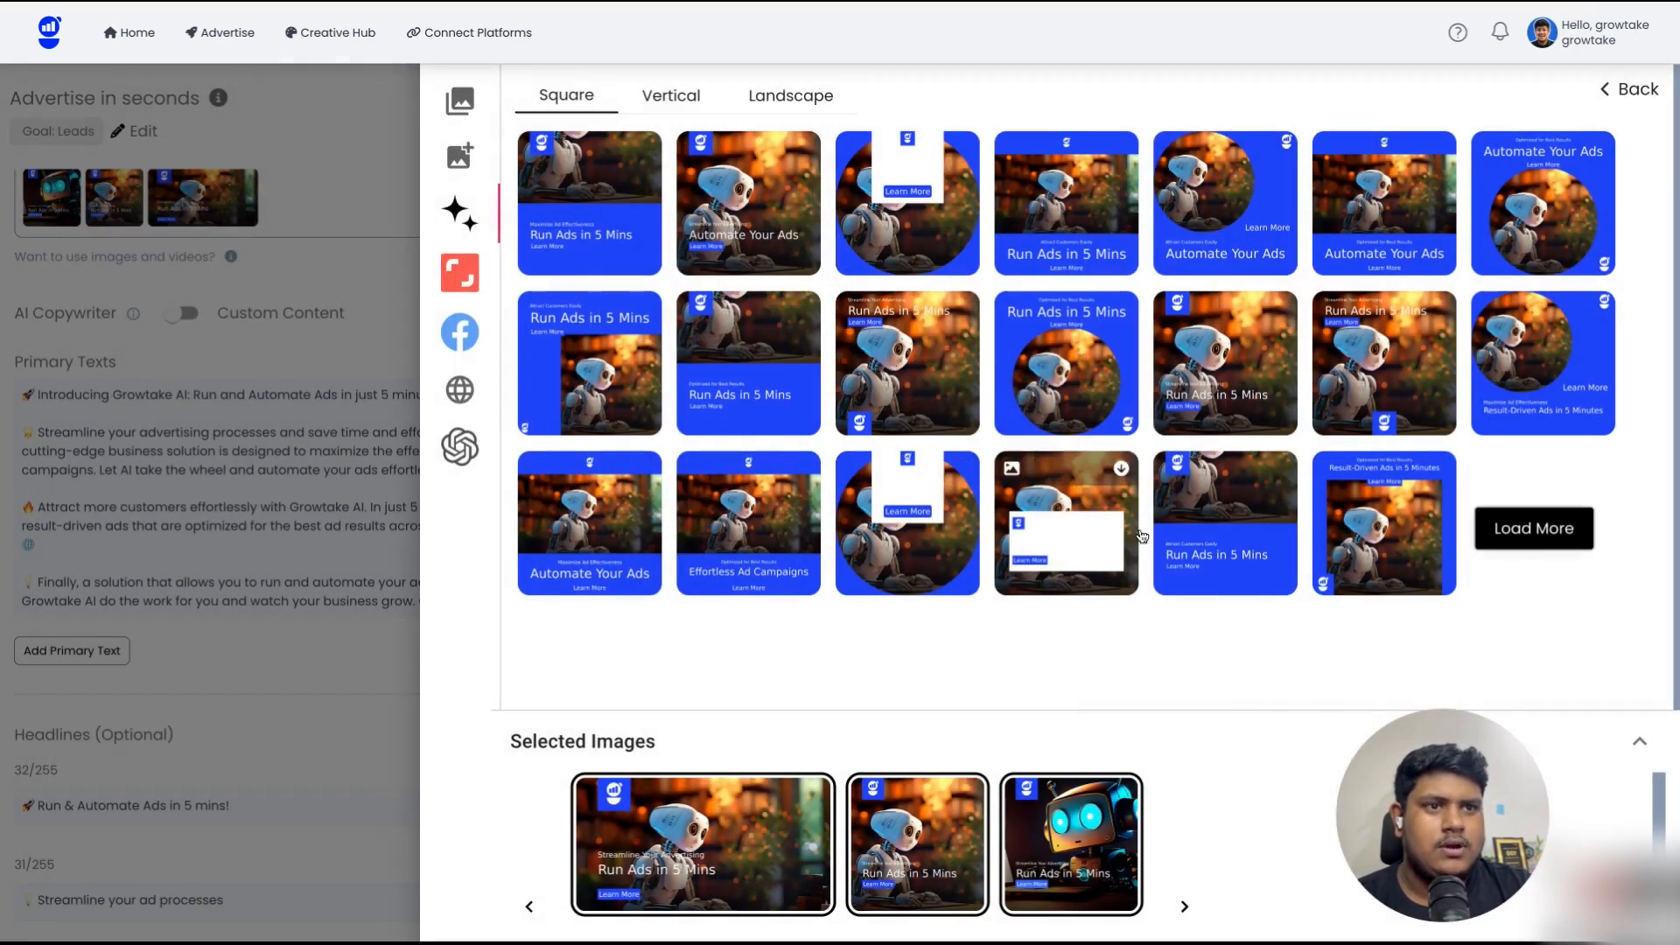
{"action": "left_click", "coordinate": [748, 525]}
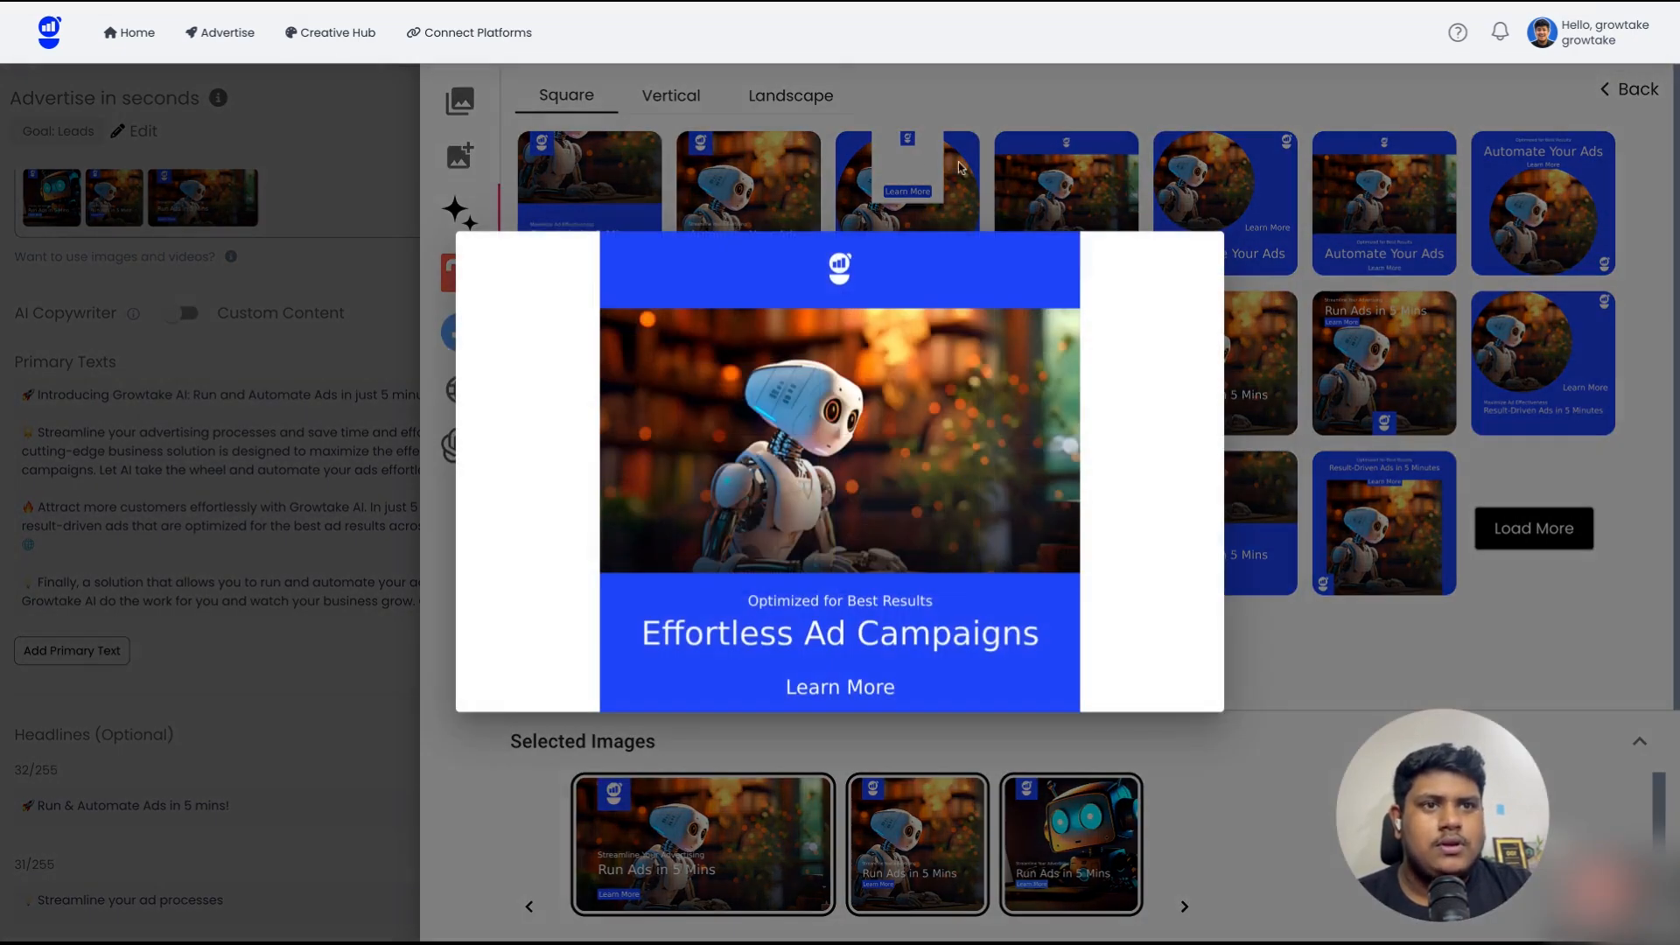
{"action": "left_click", "coordinate": [1262, 189]}
{"action": "left_click", "coordinate": [1329, 311]}
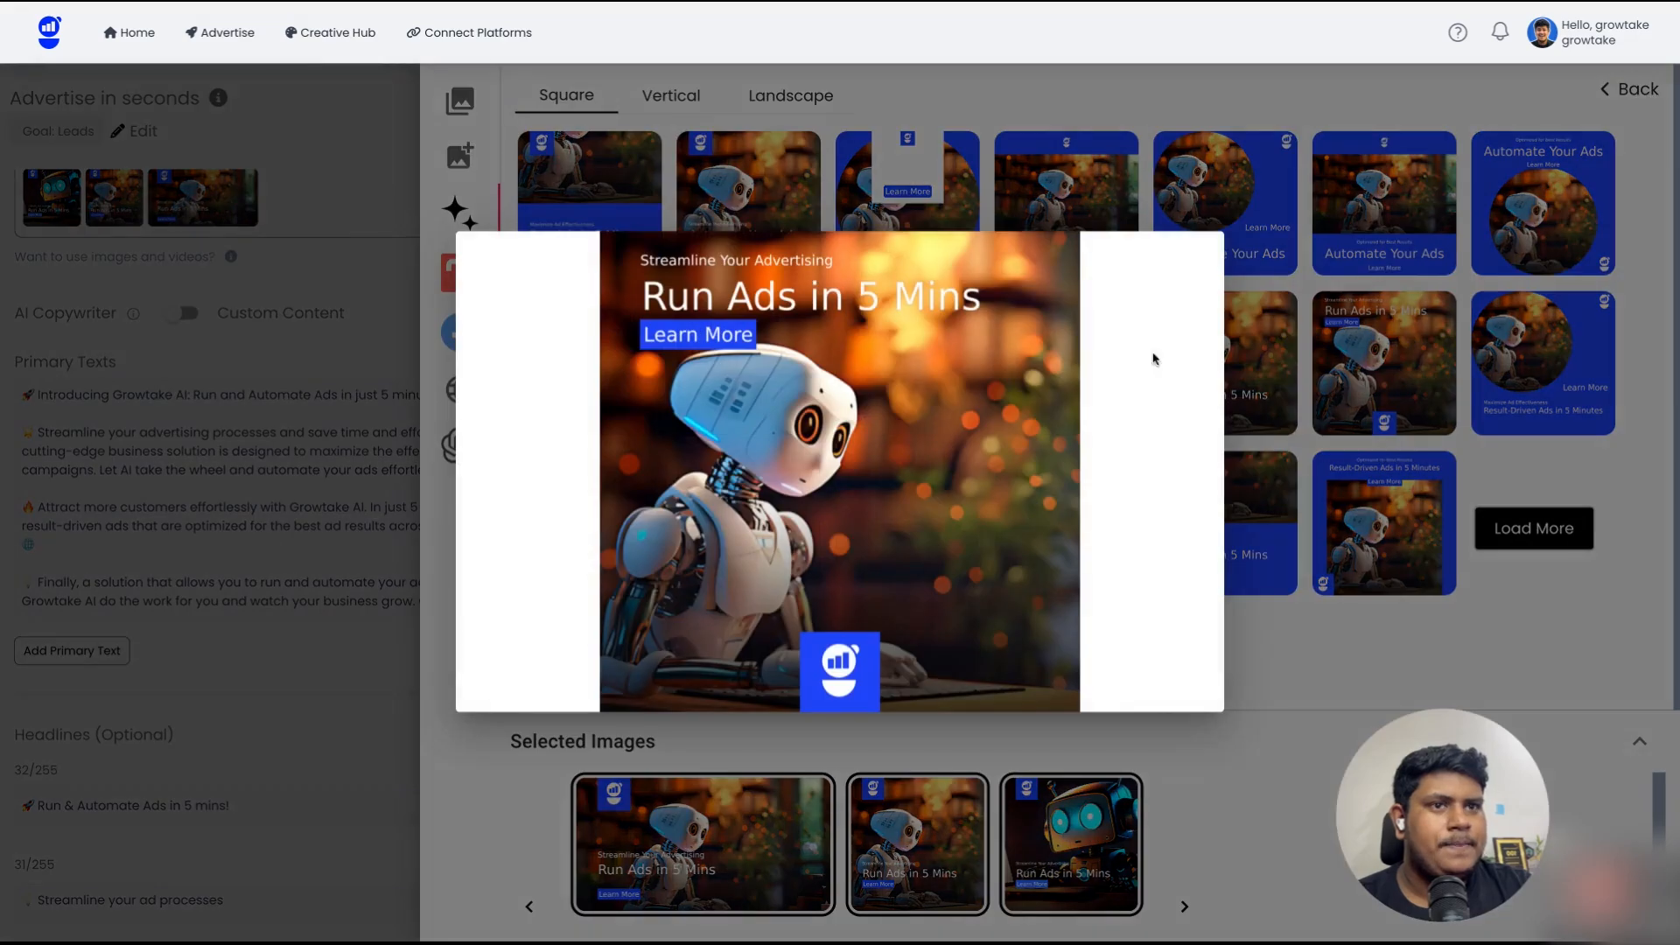
{"action": "left_click", "coordinate": [1027, 173]}
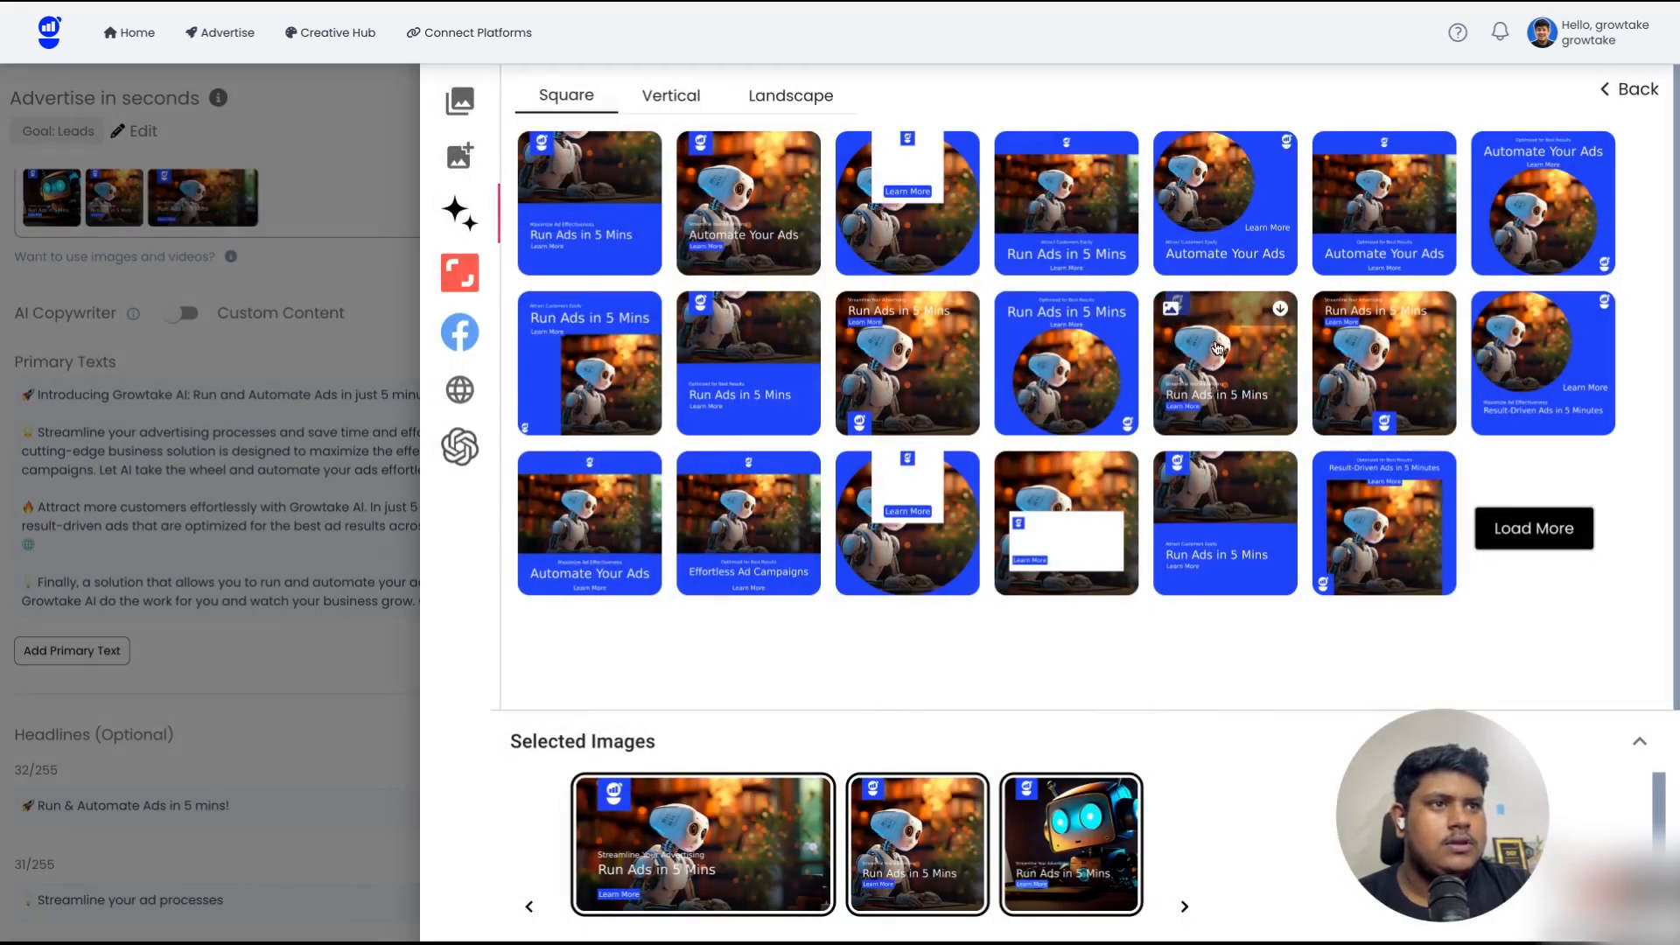
{"action": "left_click", "coordinate": [884, 522]}
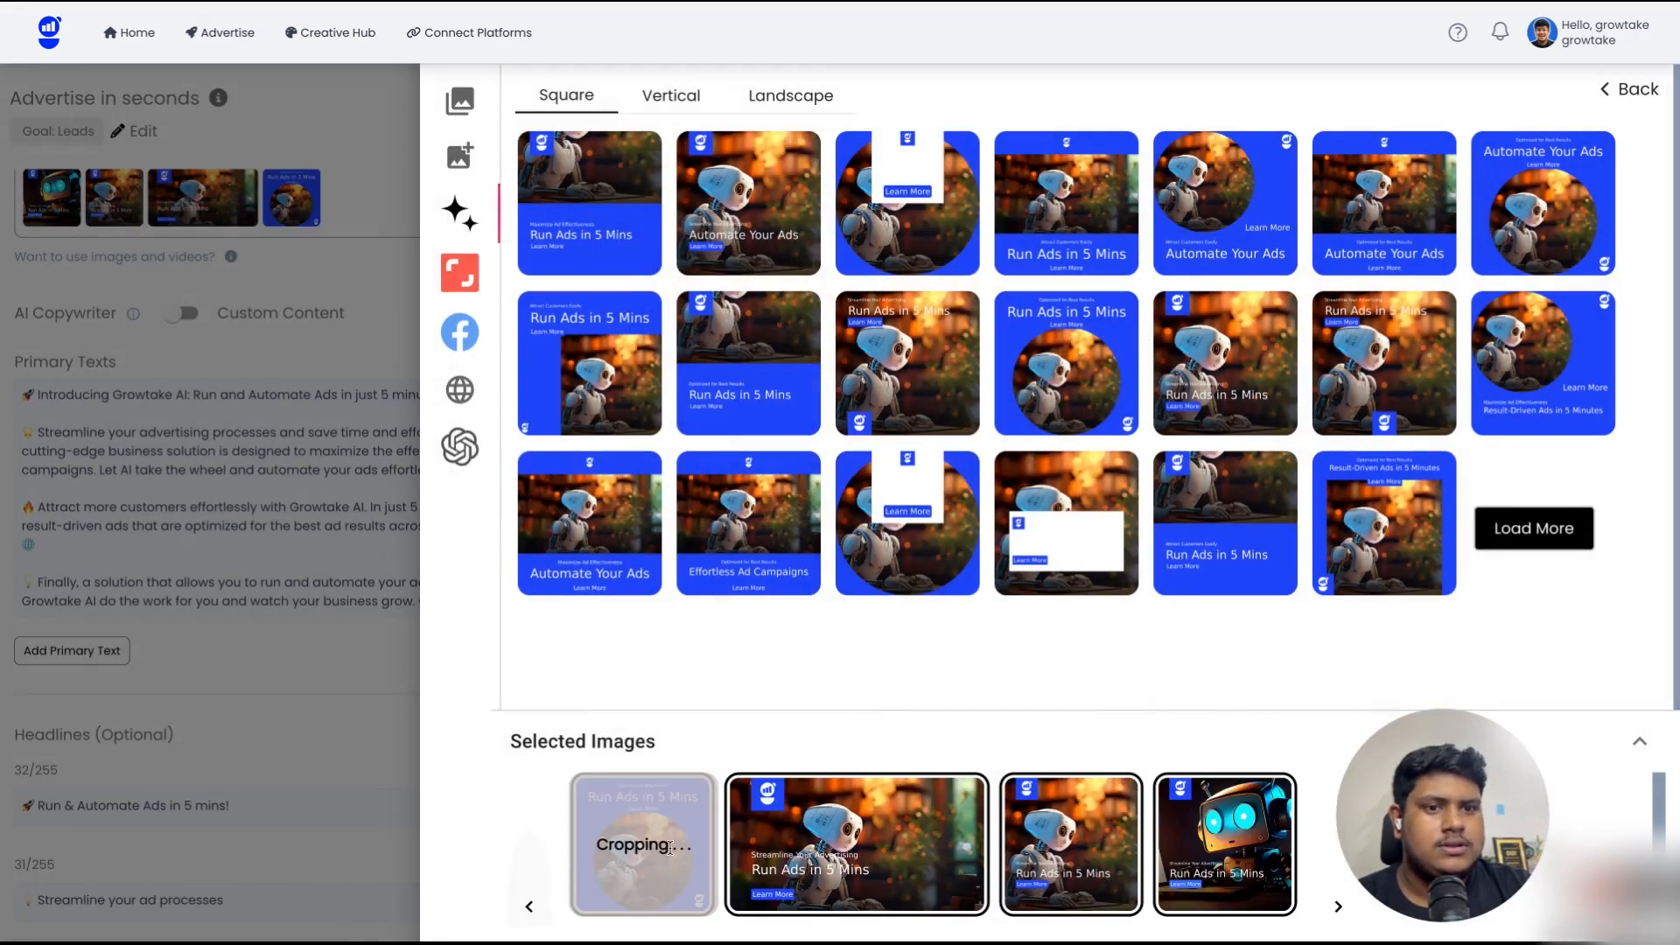
- Browse the landscape variations, preview an "Effortless Ad Campaigns" design, and view the vertical variations
{"action": "left_click", "coordinate": [810, 96]}
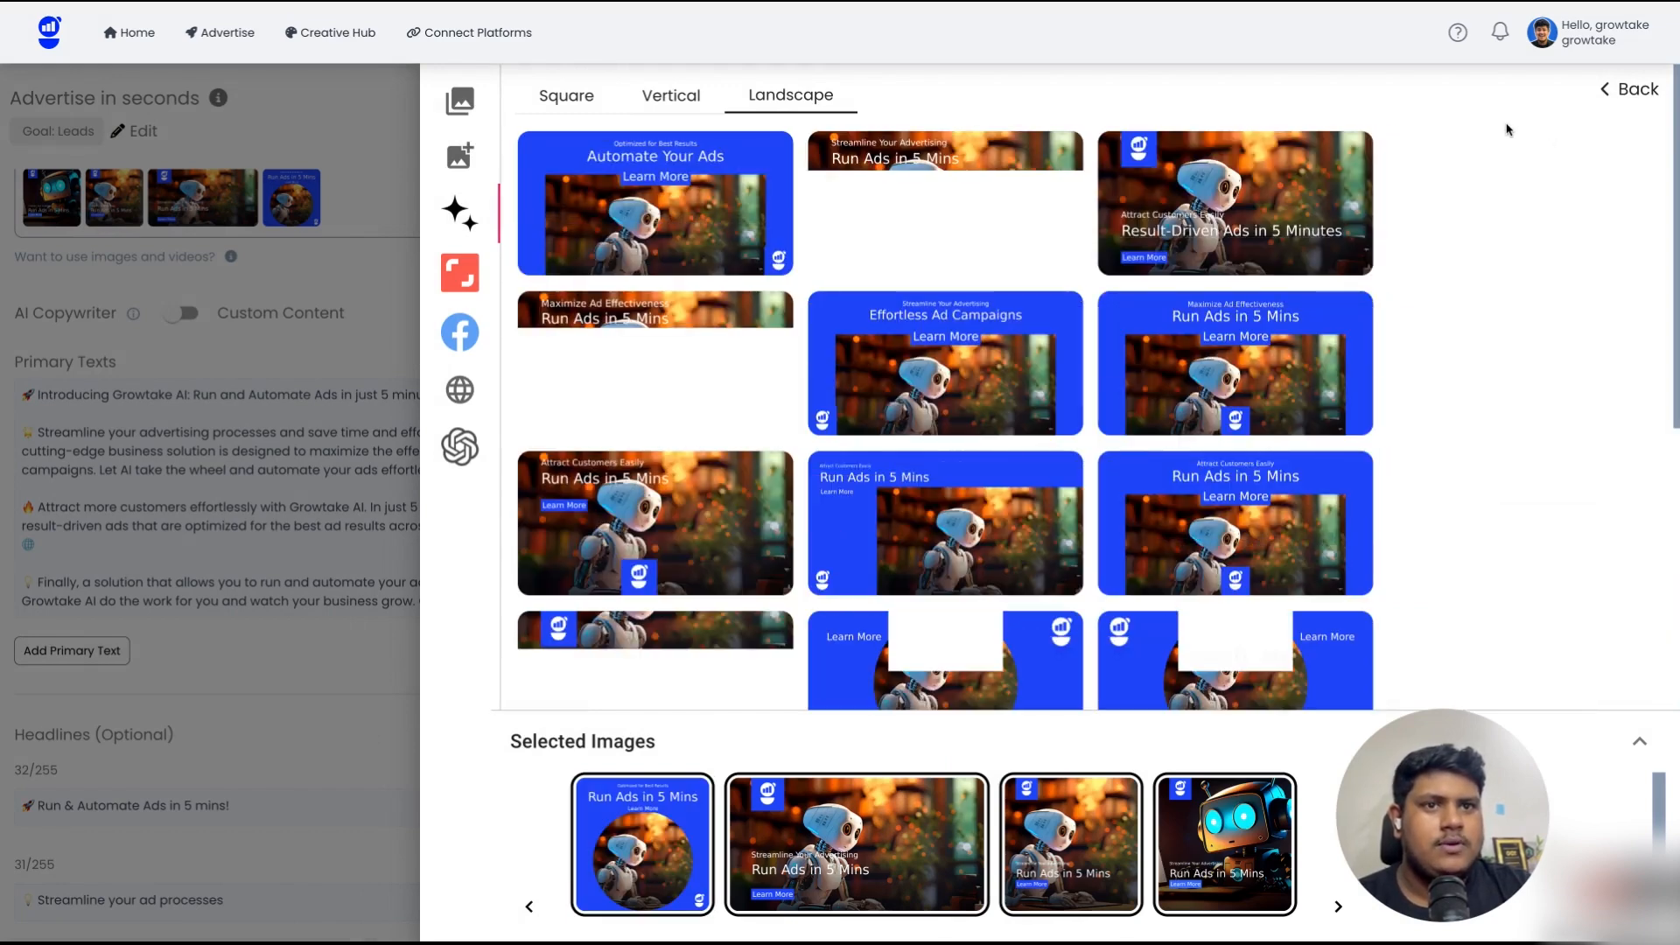
{"action": "scroll", "coordinate": [1492, 131], "scroll_direction": "down", "scroll_amount": 3}
{"action": "scroll", "coordinate": [1486, 181], "scroll_direction": "down", "scroll_amount": 3}
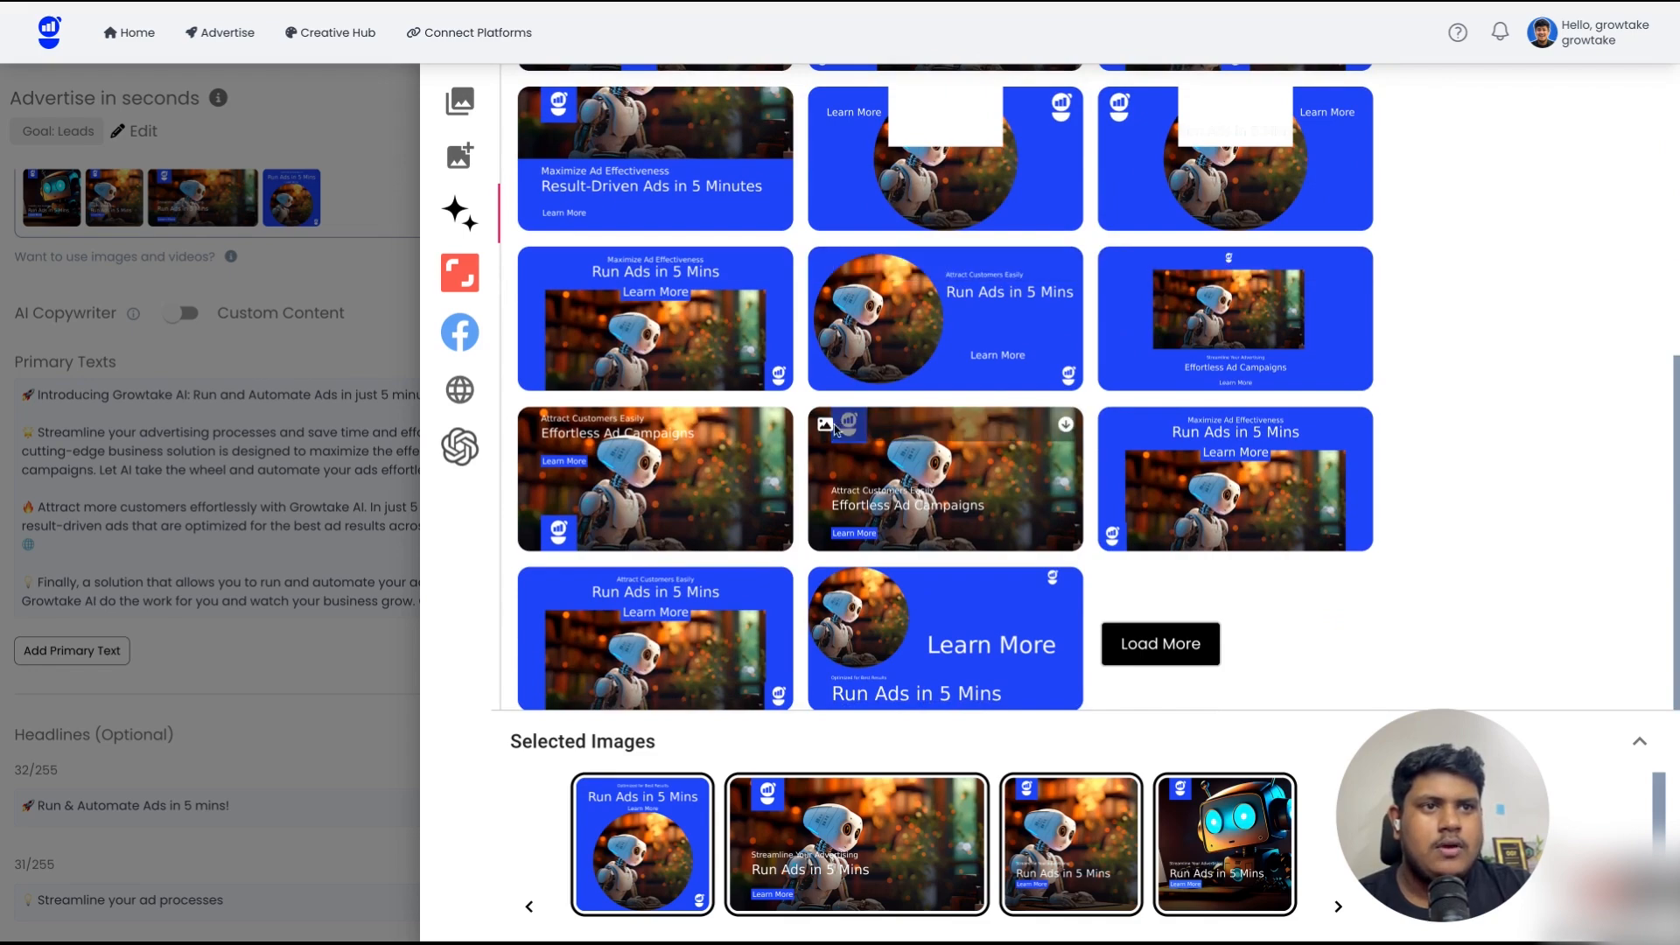
{"action": "left_click", "coordinate": [826, 425]}
{"action": "left_click", "coordinate": [1470, 327]}
{"action": "scroll", "coordinate": [770, 217], "scroll_direction": "up", "scroll_amount": 5}
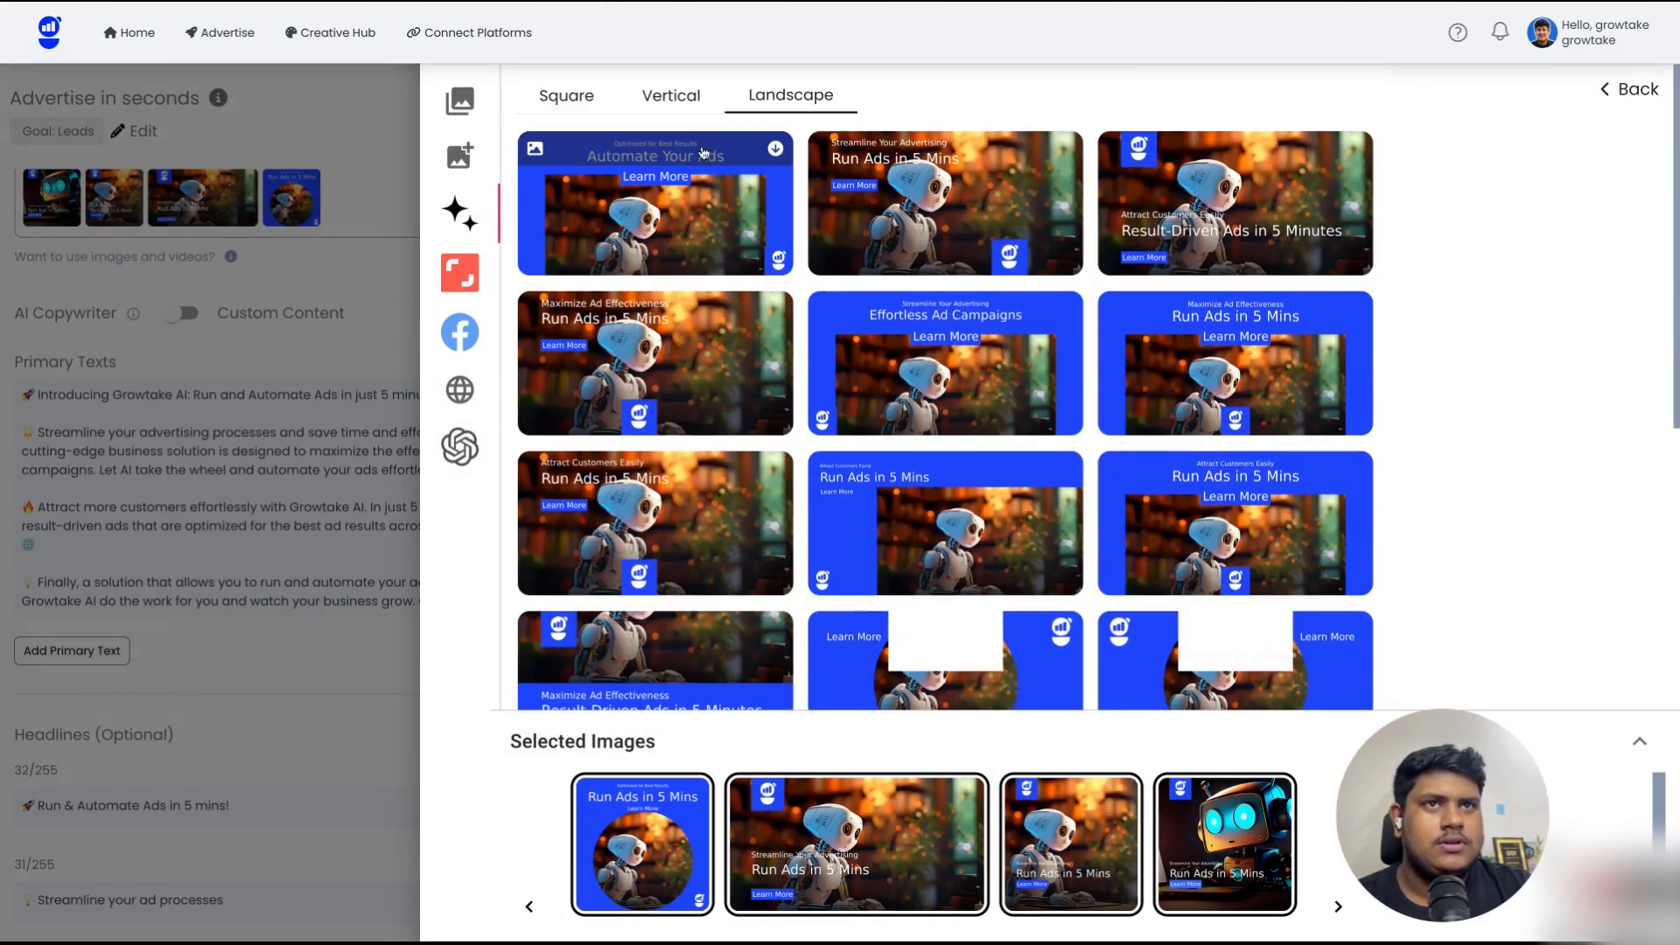
{"action": "left_click", "coordinate": [672, 95]}
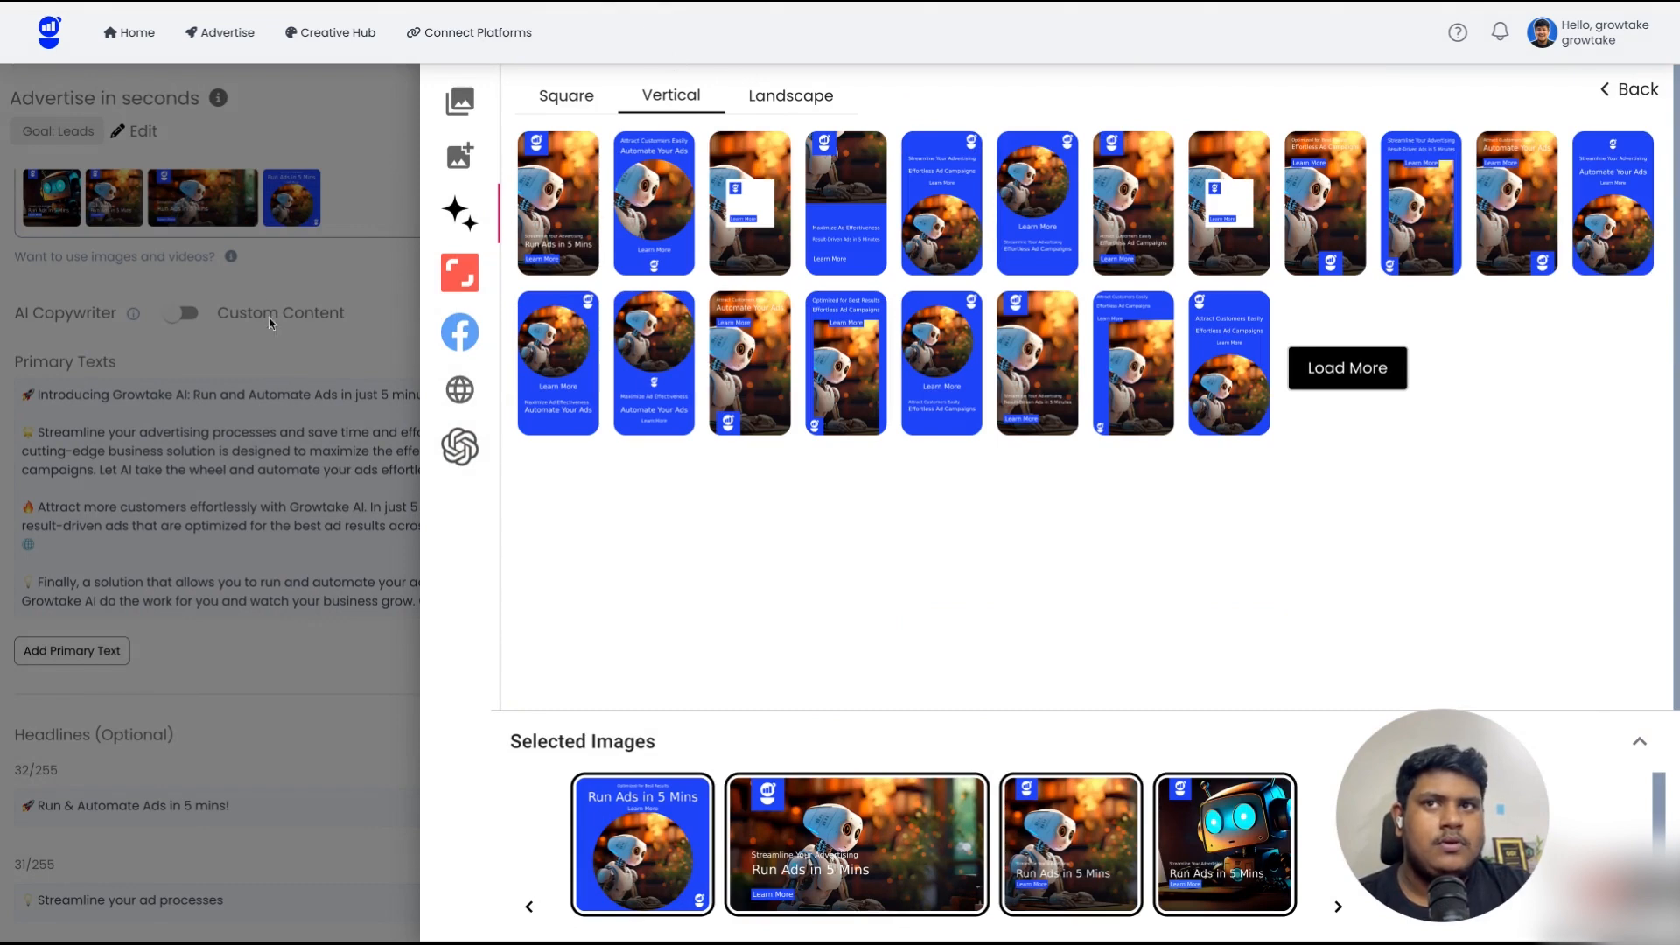
- Add the square full-image "Run Ads in 5 Mins", "Result-Driven Ads in 5 Minutes" and third-row "Automate Your Ads" creatives to the selected images
{"action": "left_click", "coordinate": [565, 112]}
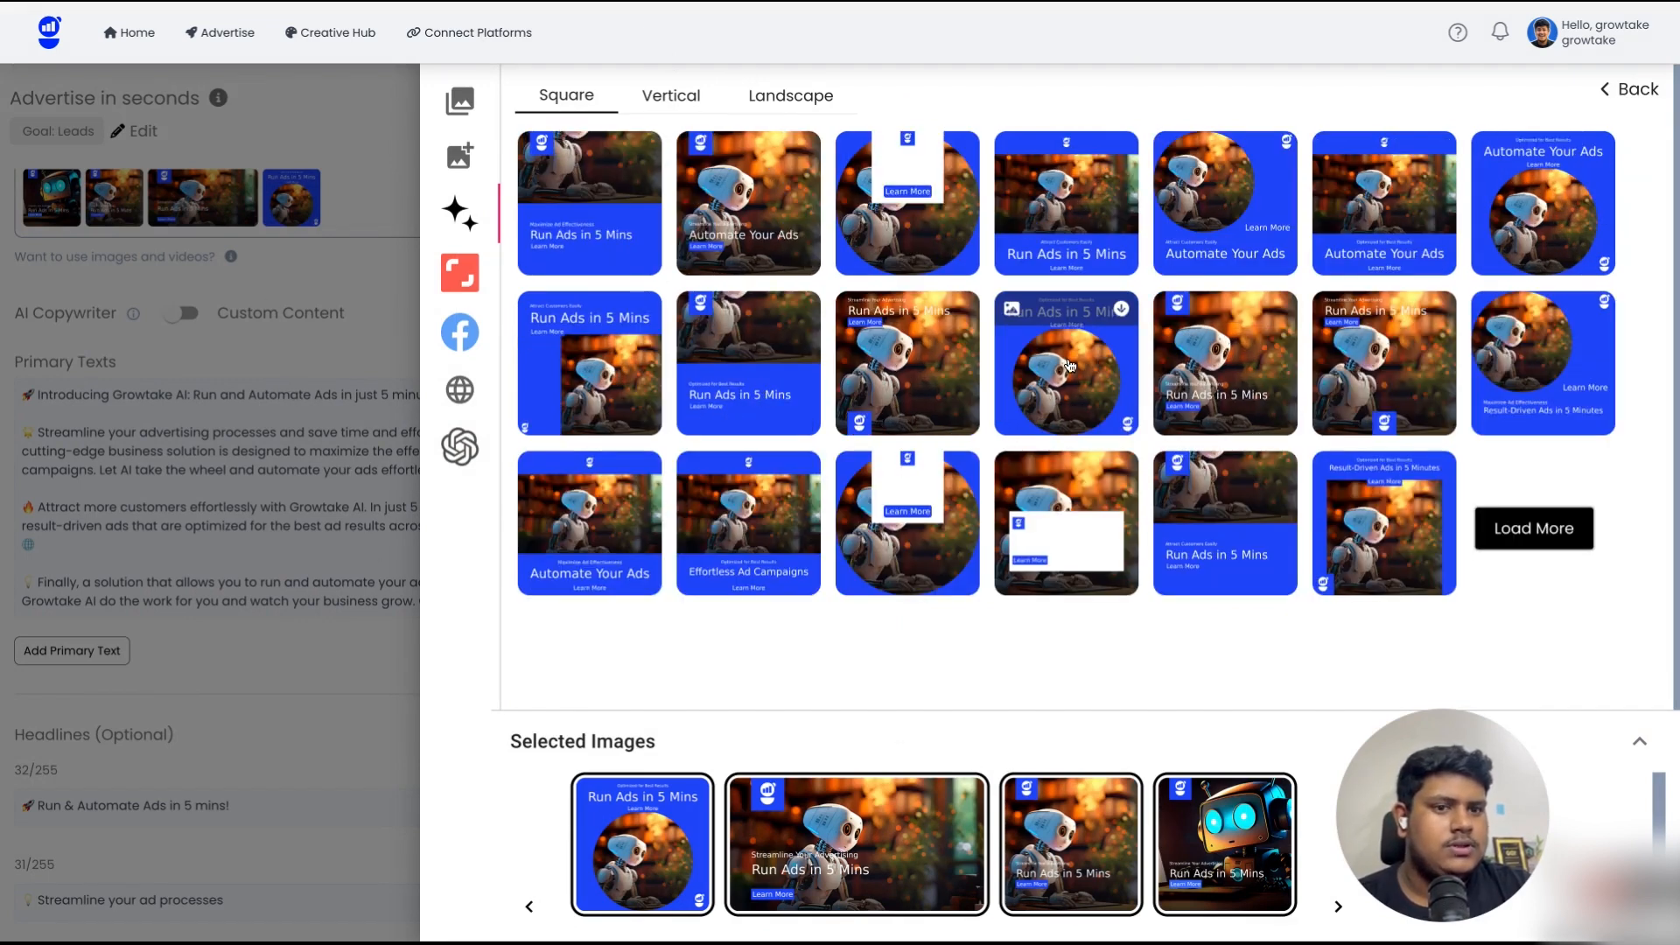
{"action": "left_click", "coordinate": [1222, 371]}
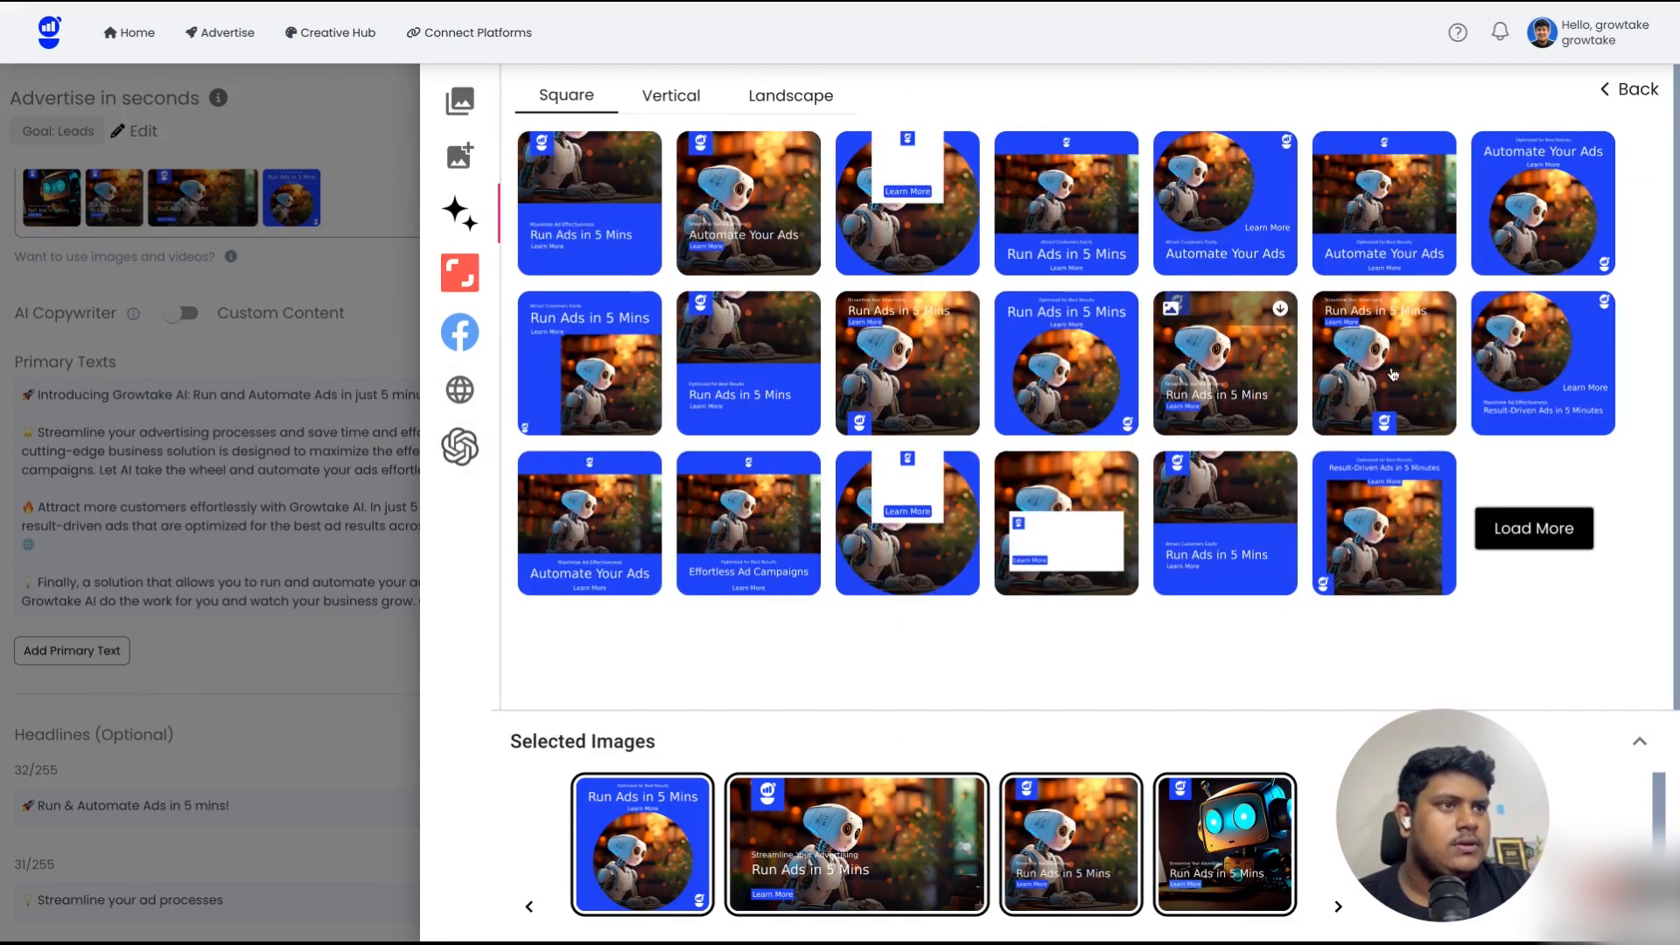
{"action": "left_click", "coordinate": [1394, 542]}
{"action": "left_click", "coordinate": [575, 518]}
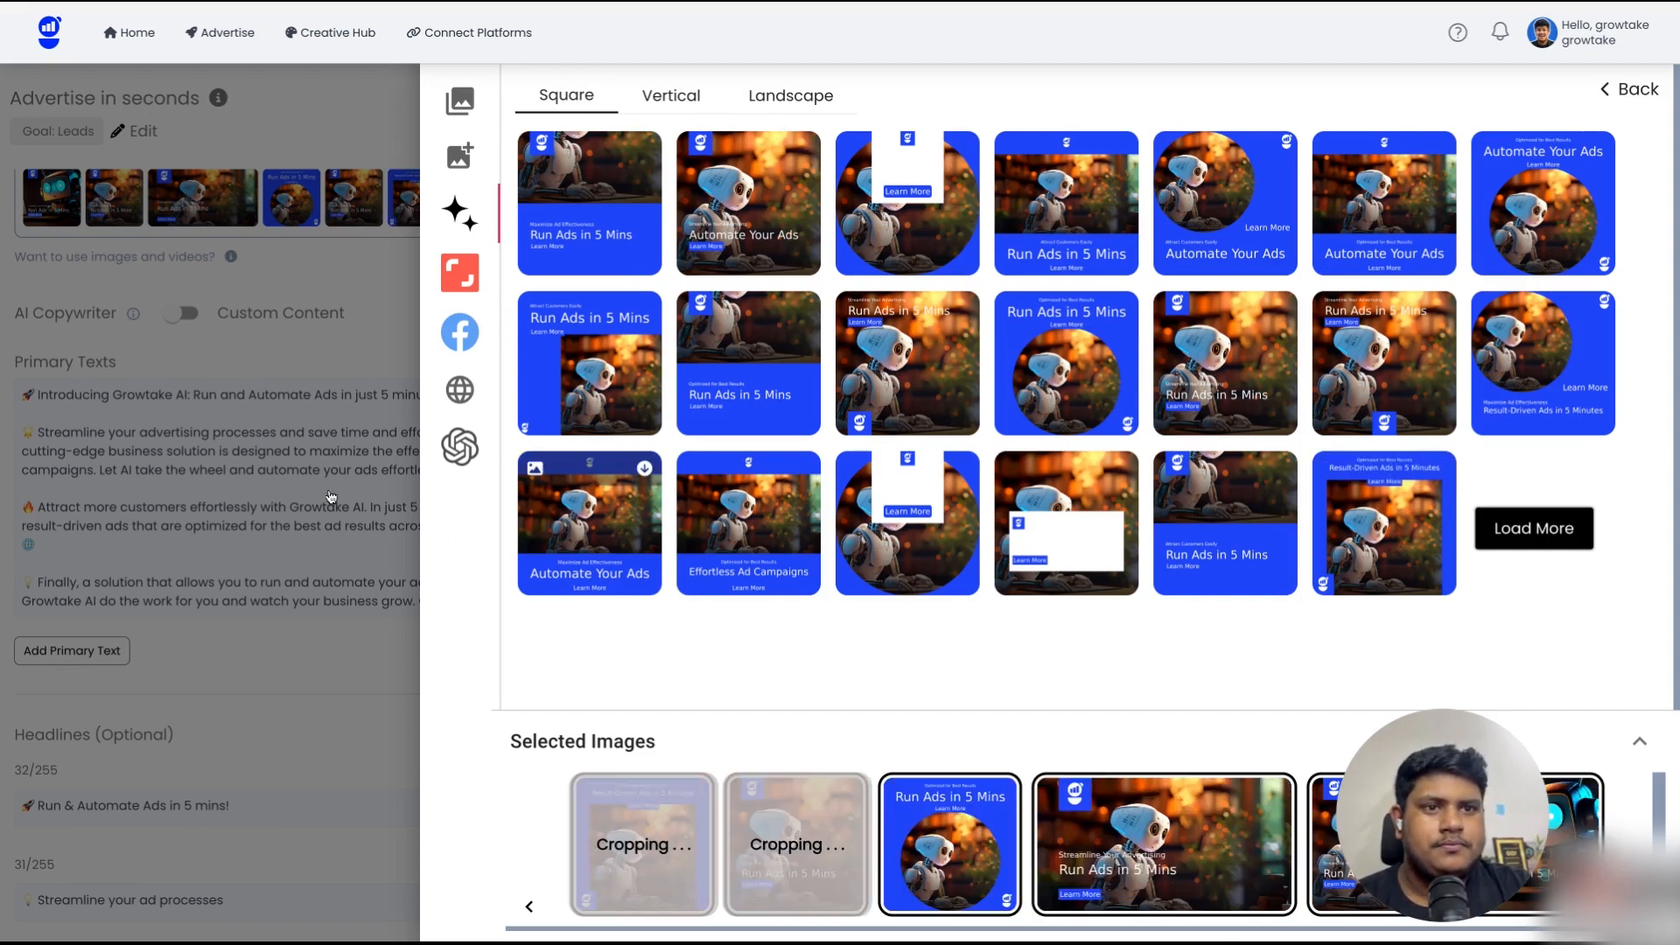
- Close the image picker and open the ad preview to examine the selected creatives in the feed placement
{"action": "left_click", "coordinate": [237, 395]}
{"action": "left_click", "coordinate": [944, 698]}
{"action": "scroll", "coordinate": [806, 329], "scroll_direction": "down", "scroll_amount": 1}
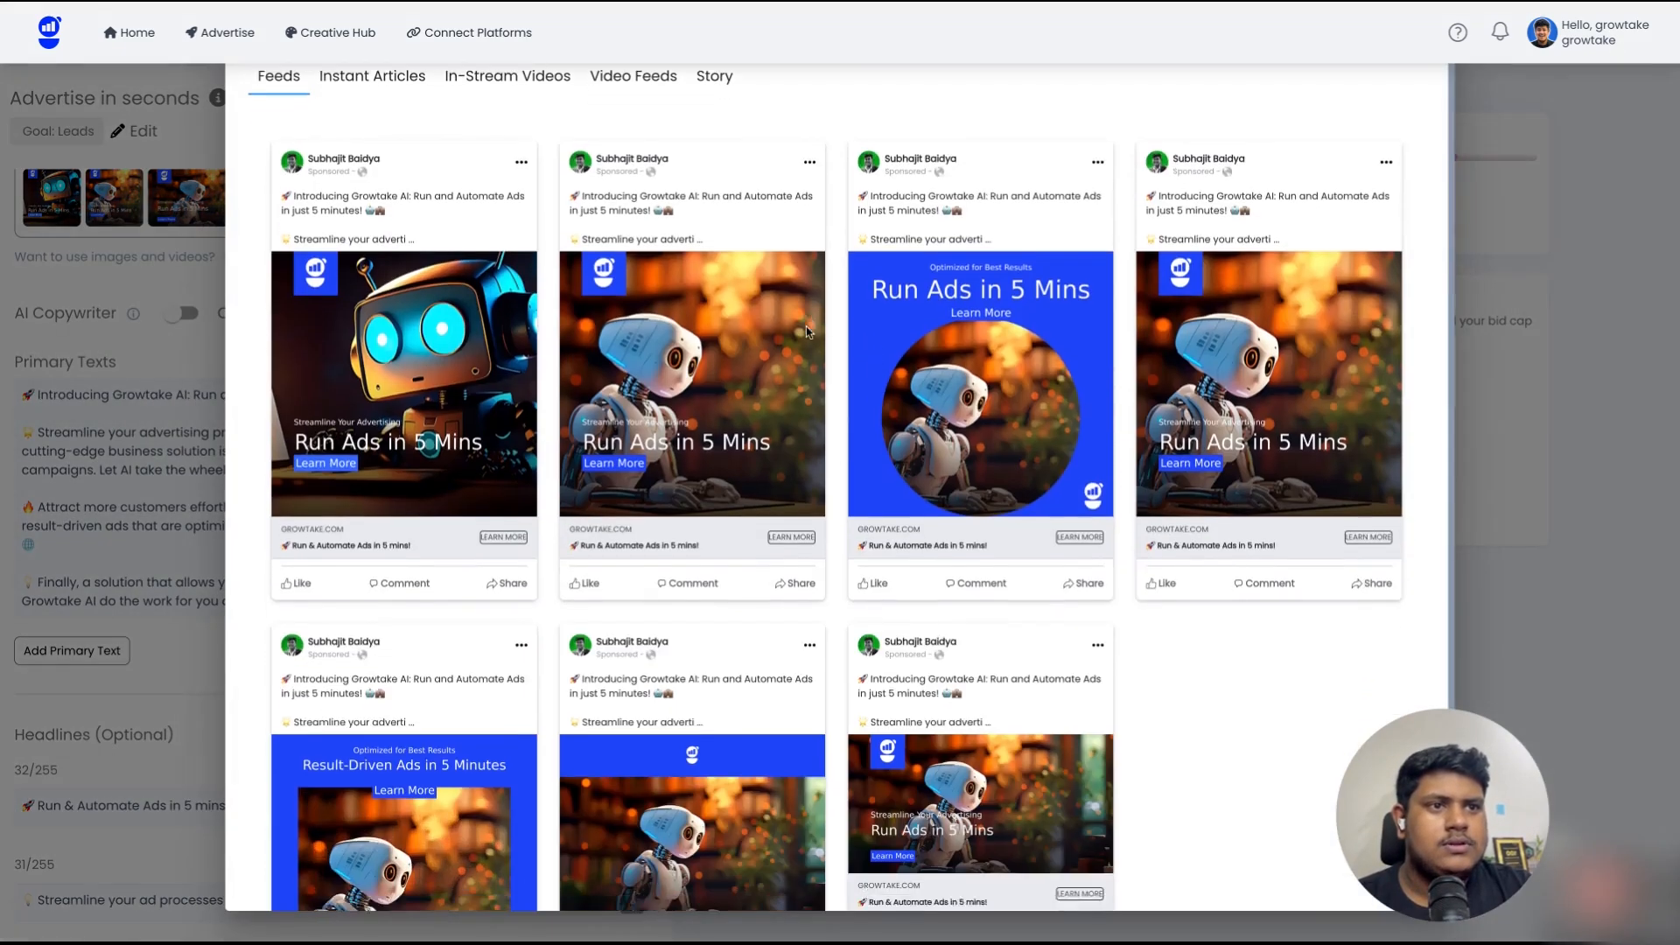
- Review the remaining ad variations in the feed placement and close the ad preview
{"action": "scroll", "coordinate": [787, 394], "scroll_direction": "down", "scroll_amount": 4}
{"action": "scroll", "coordinate": [732, 394], "scroll_direction": "up", "scroll_amount": 5}
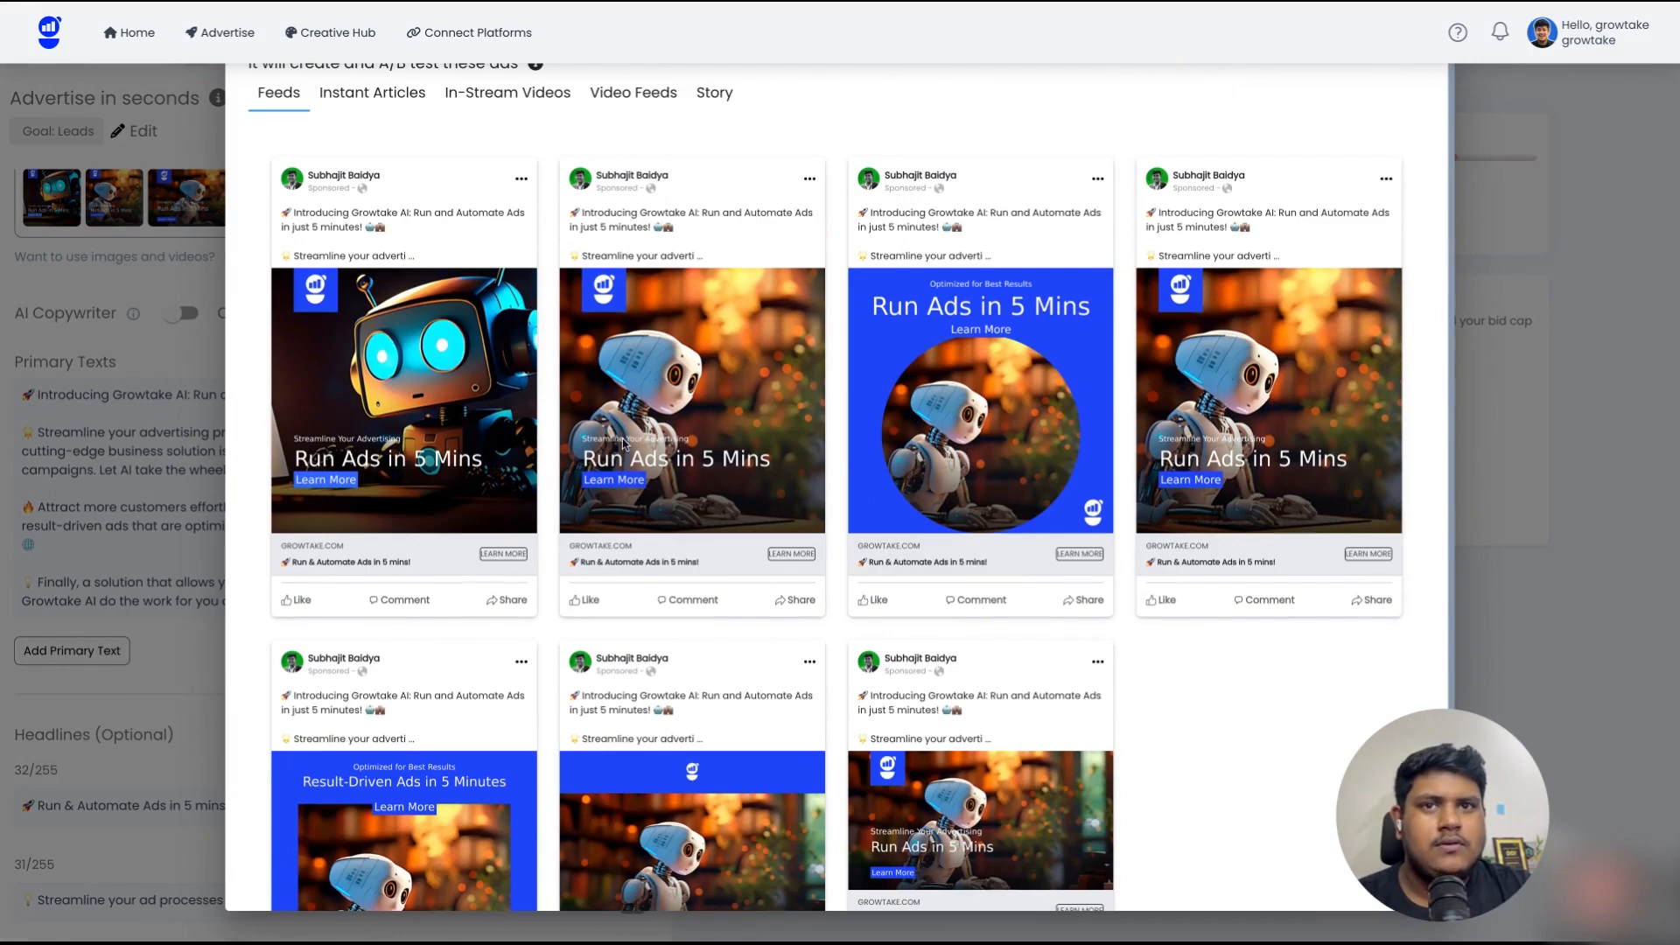
{"action": "left_click", "coordinate": [1564, 265]}
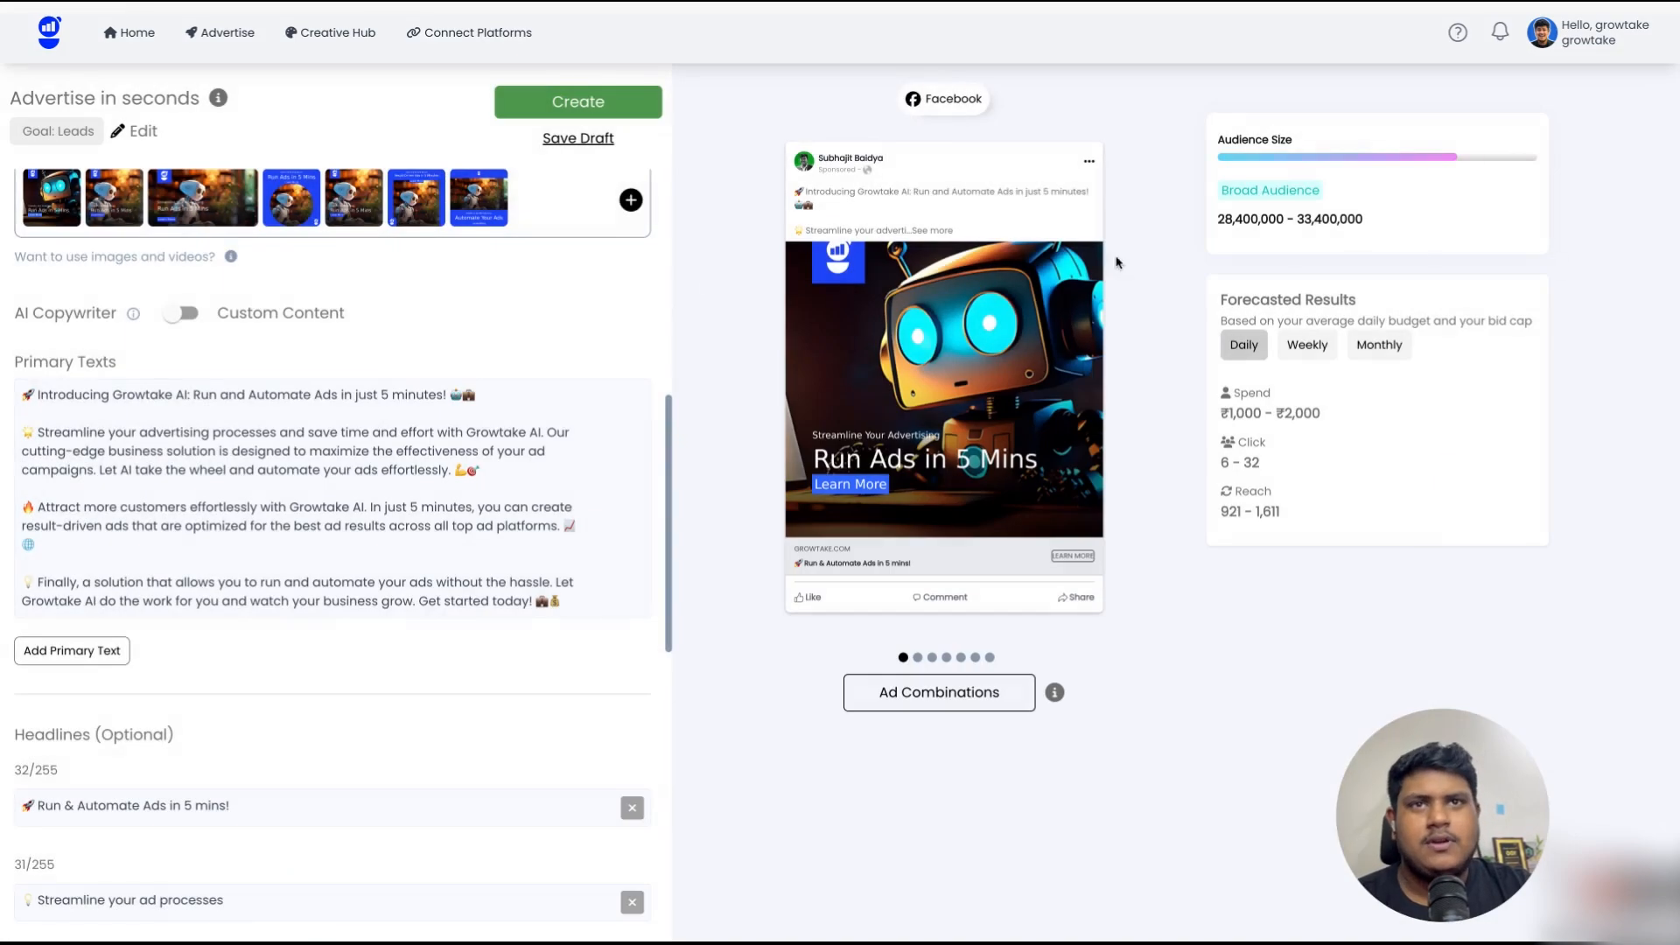
- Open the OpenAI image generator, generate a square image from the prompt "gym, workout a women", and view it enlarged
{"action": "scroll", "coordinate": [471, 388], "scroll_direction": "up", "scroll_amount": 4}
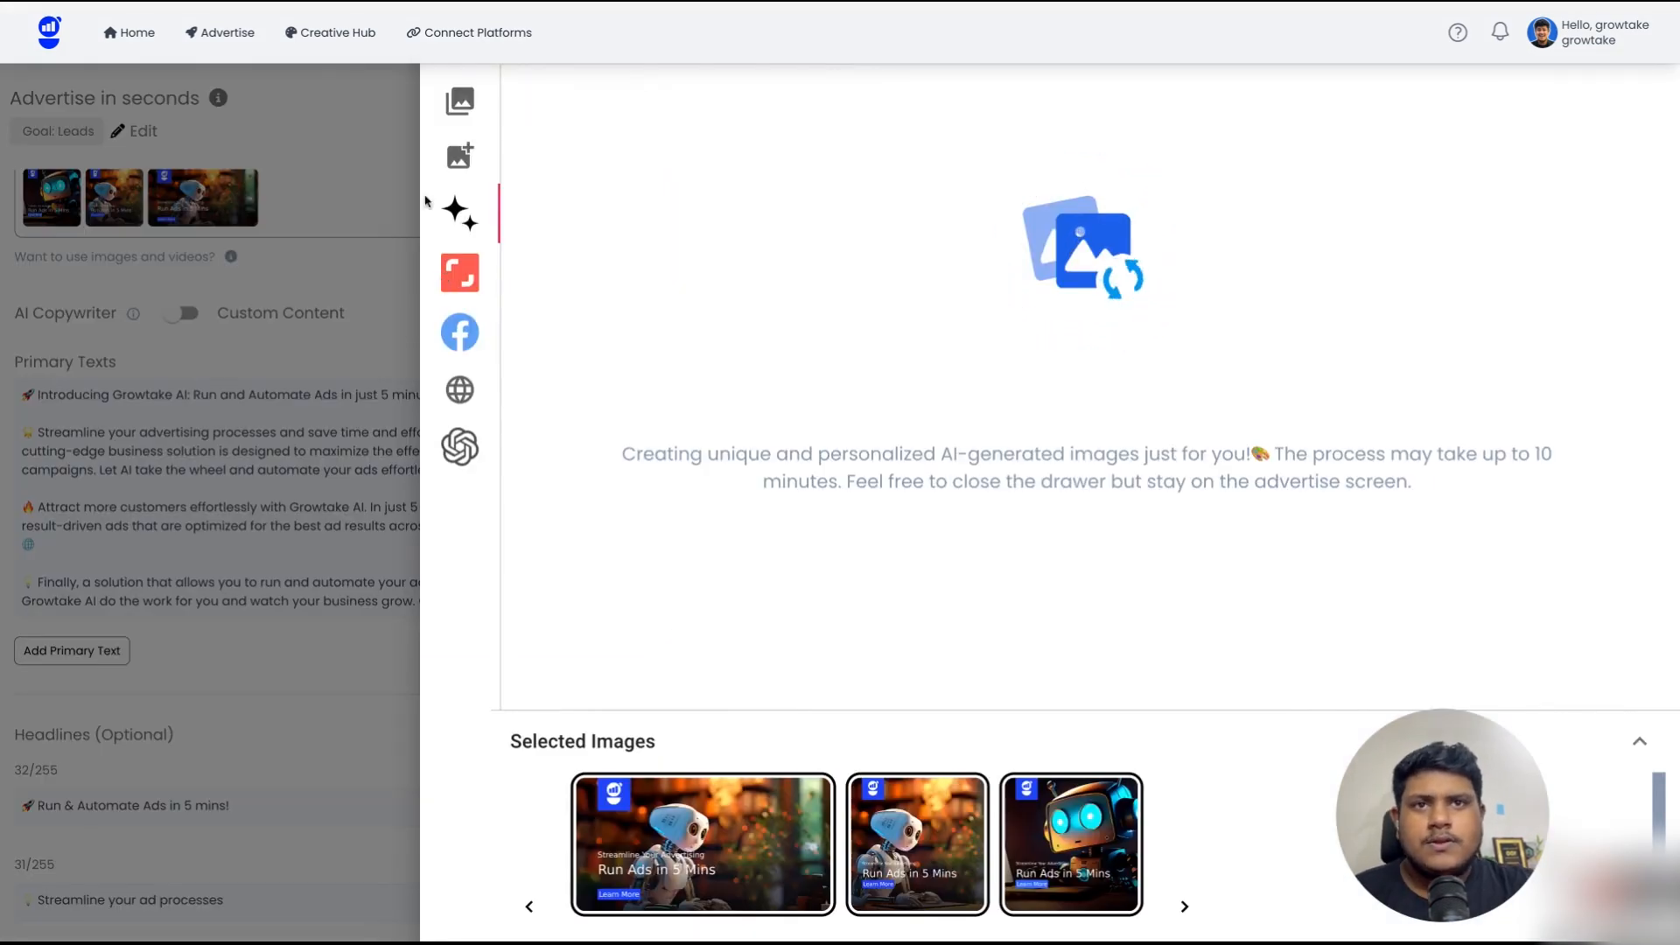
{"action": "left_click", "coordinate": [464, 450]}
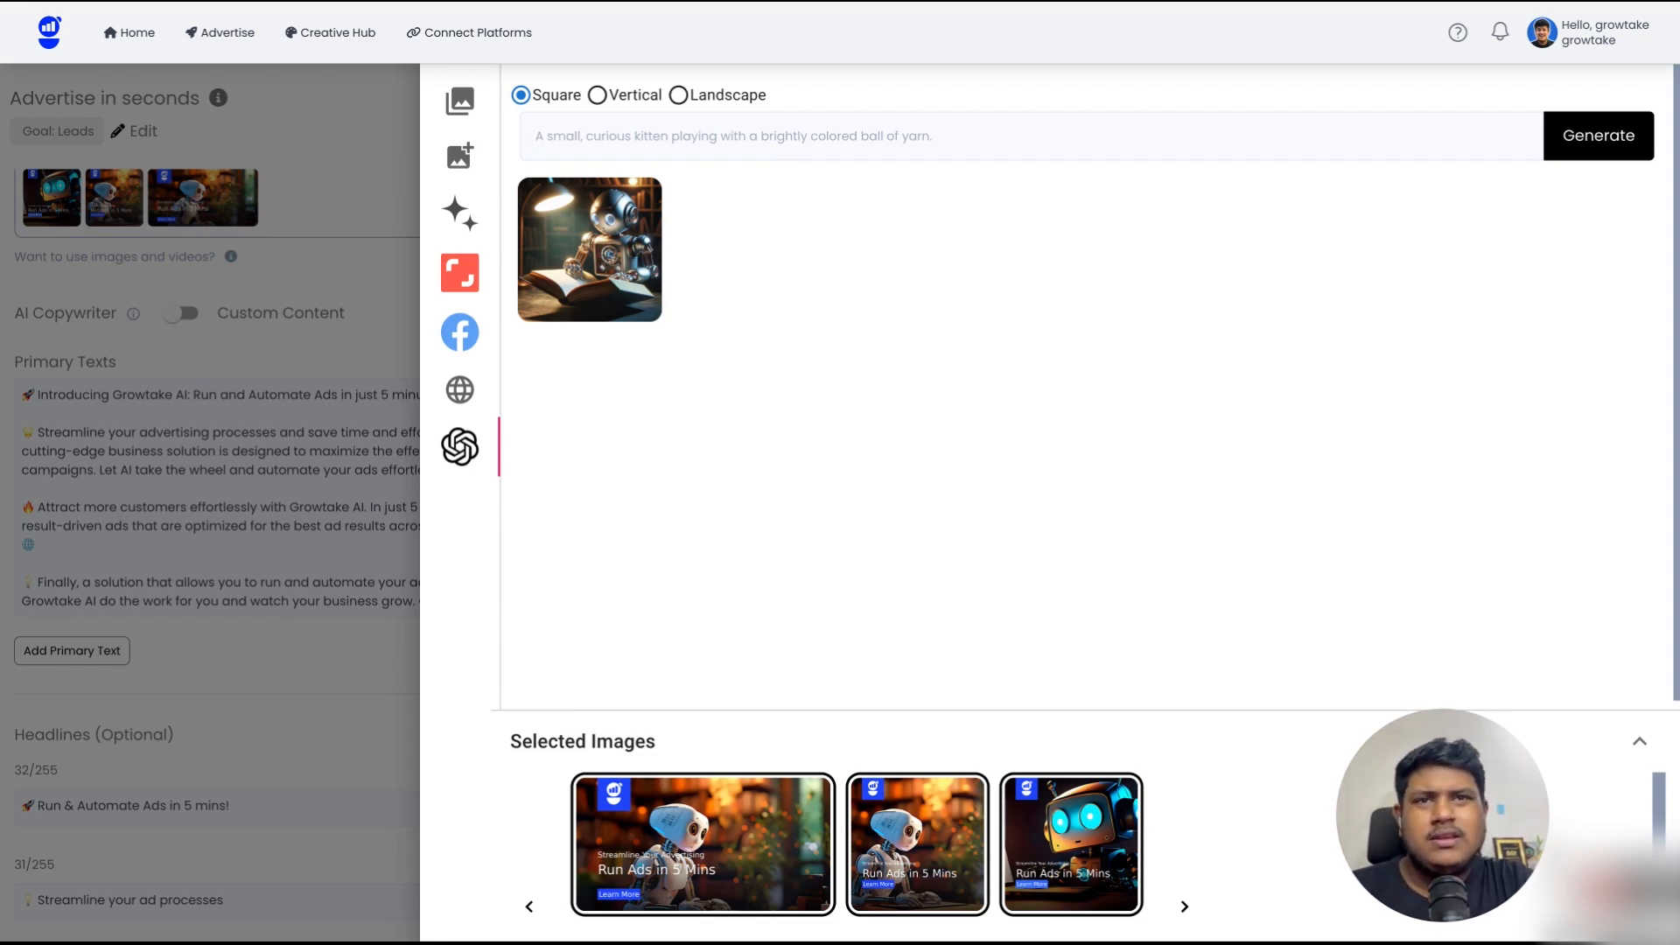
{"action": "type", "text": "gym, workout"}
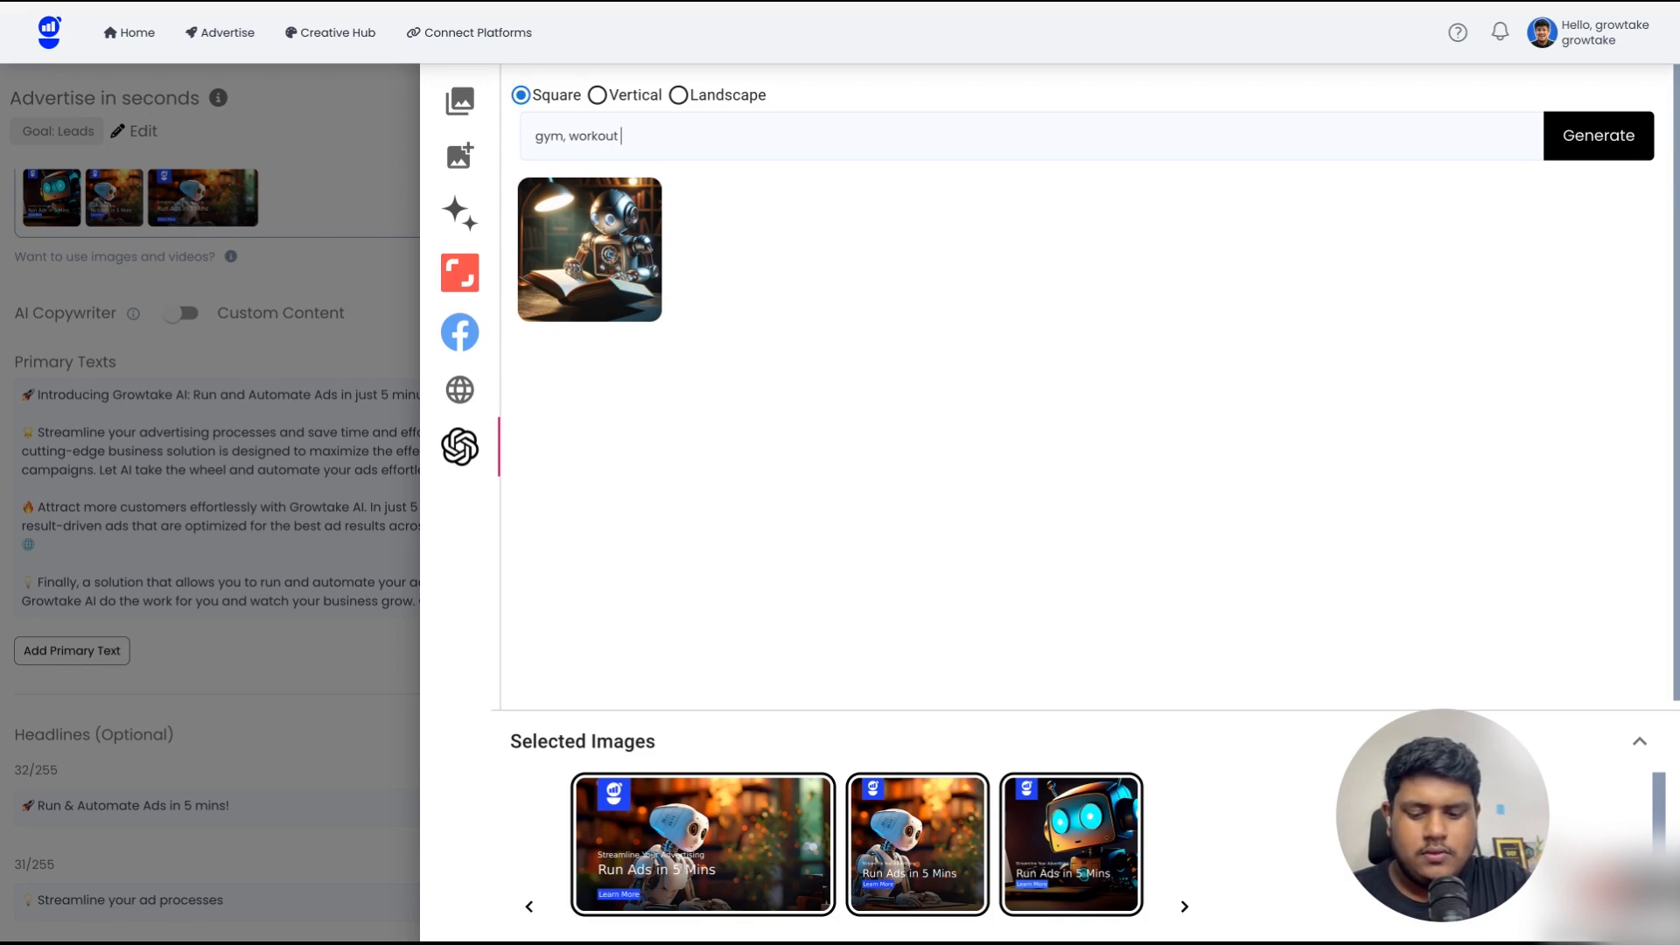
{"action": "type", "text": "a women"}
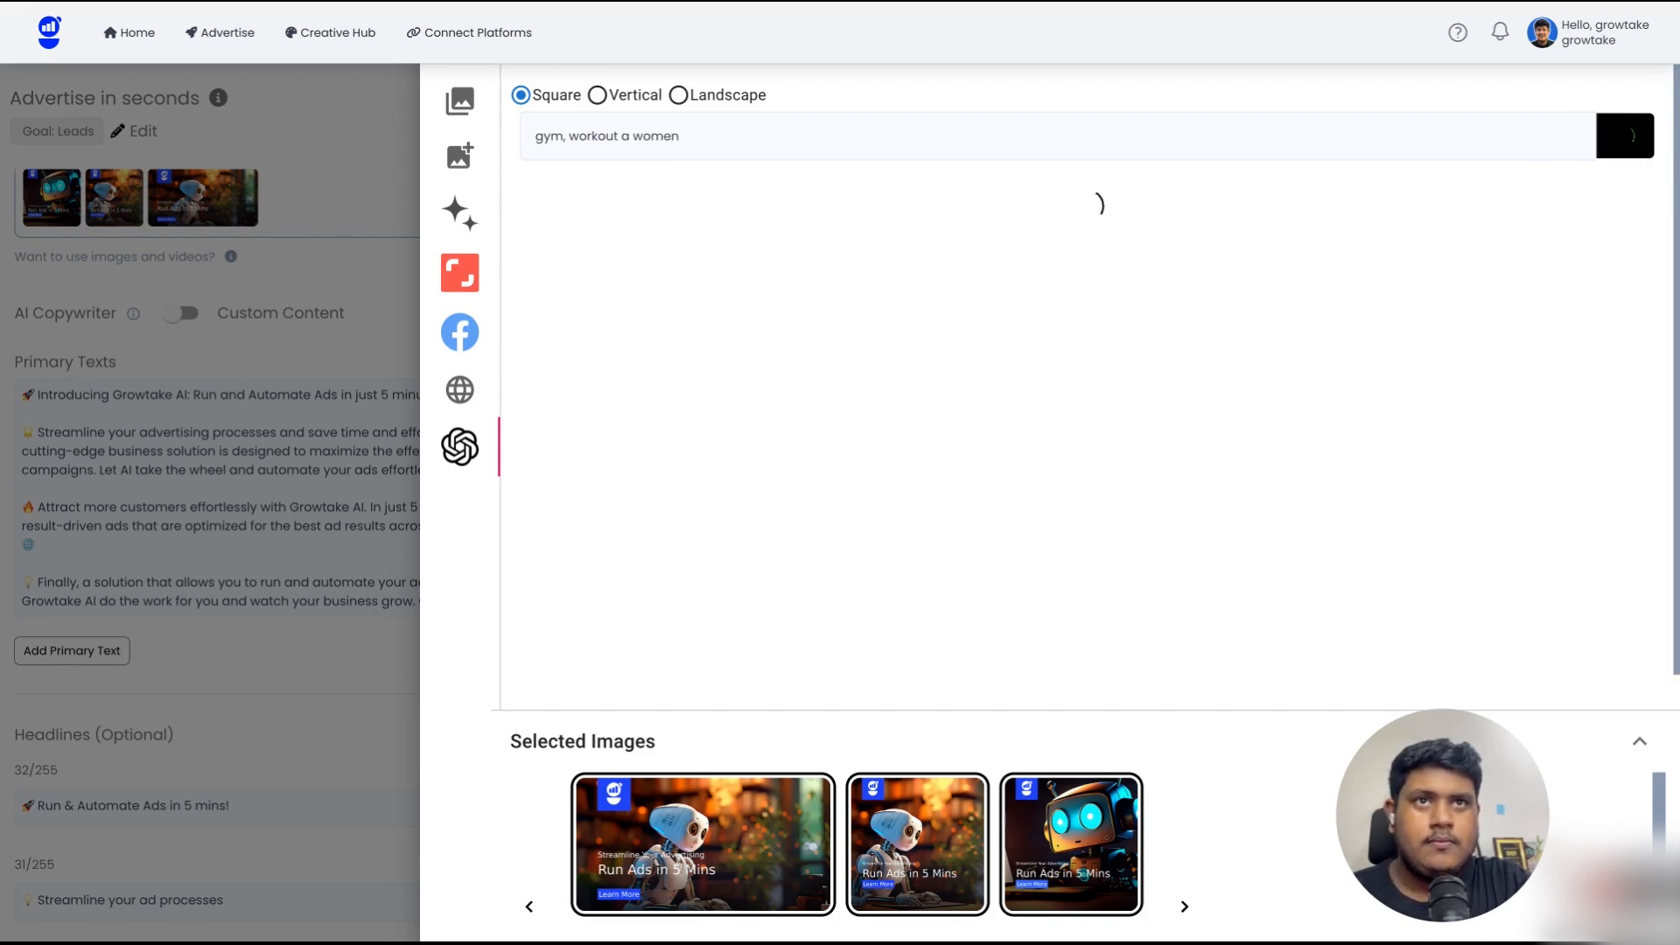
{"action": "key", "text": "Return"}
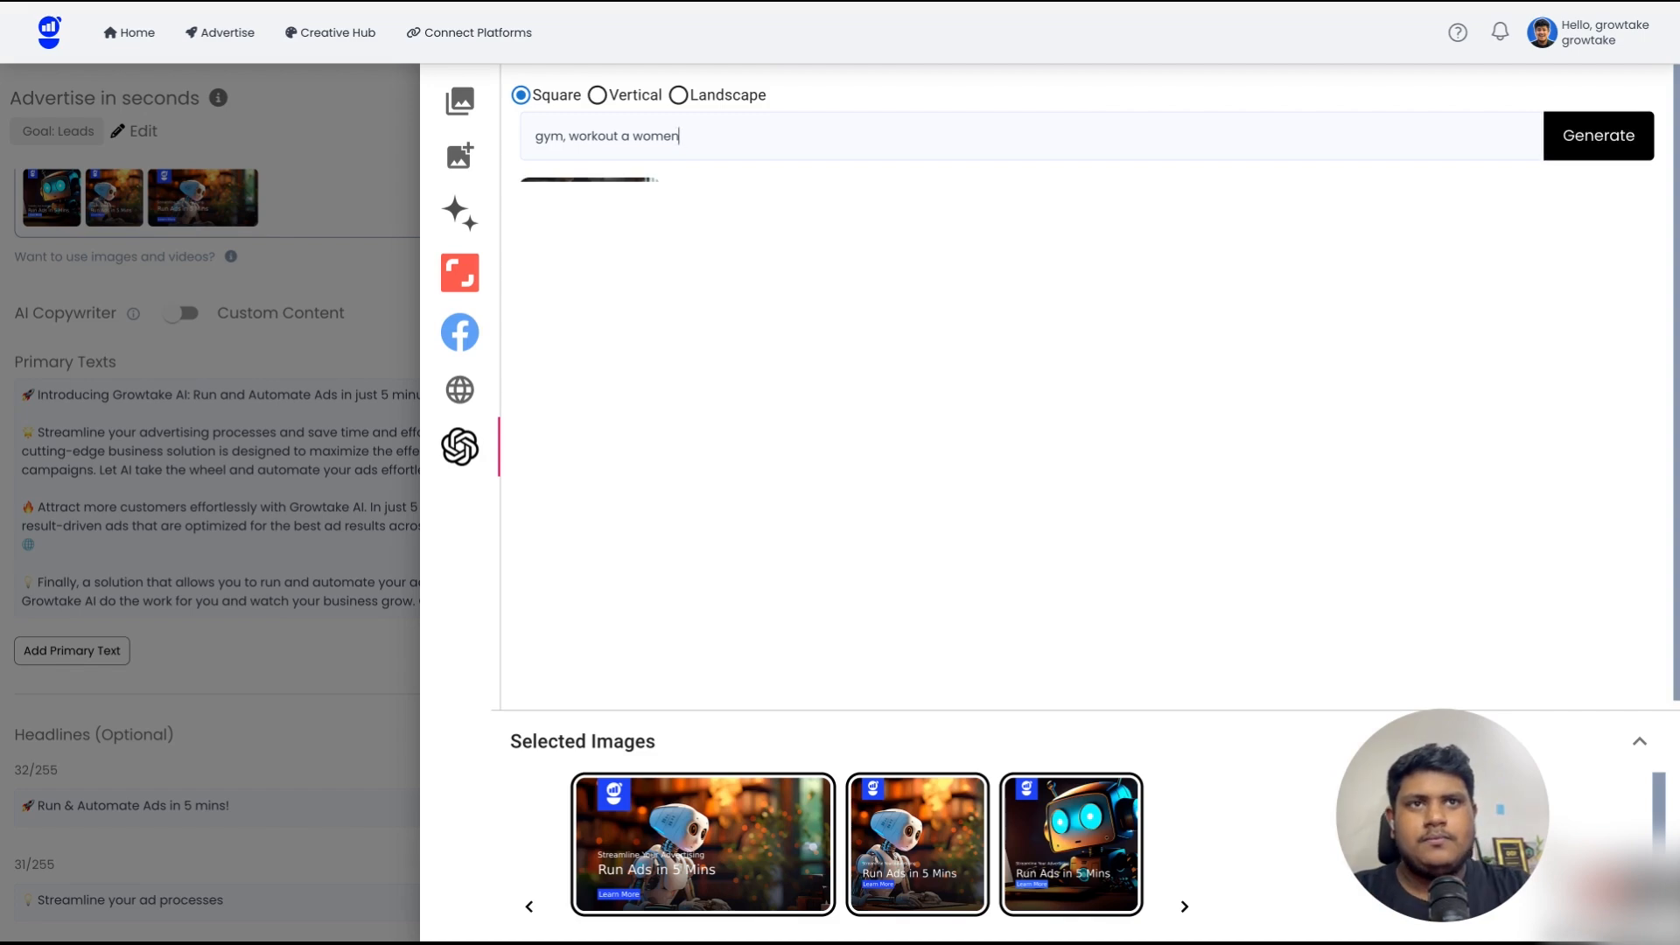
{"action": "left_click", "coordinate": [534, 199]}
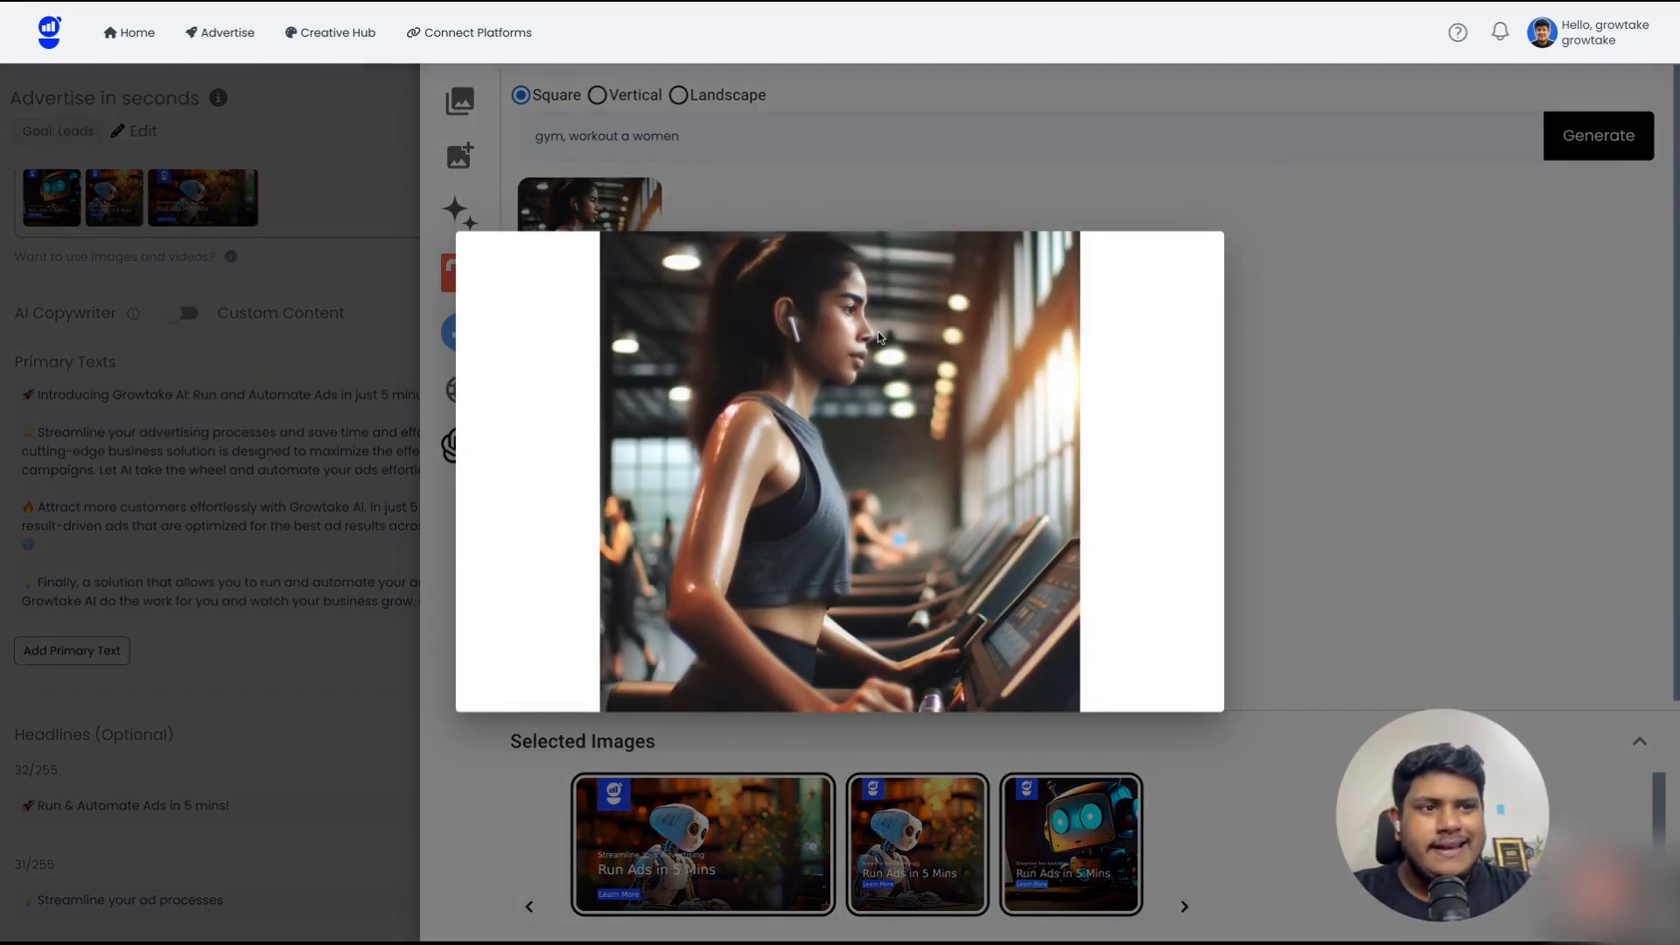
{"action": "left_click", "coordinate": [717, 173]}
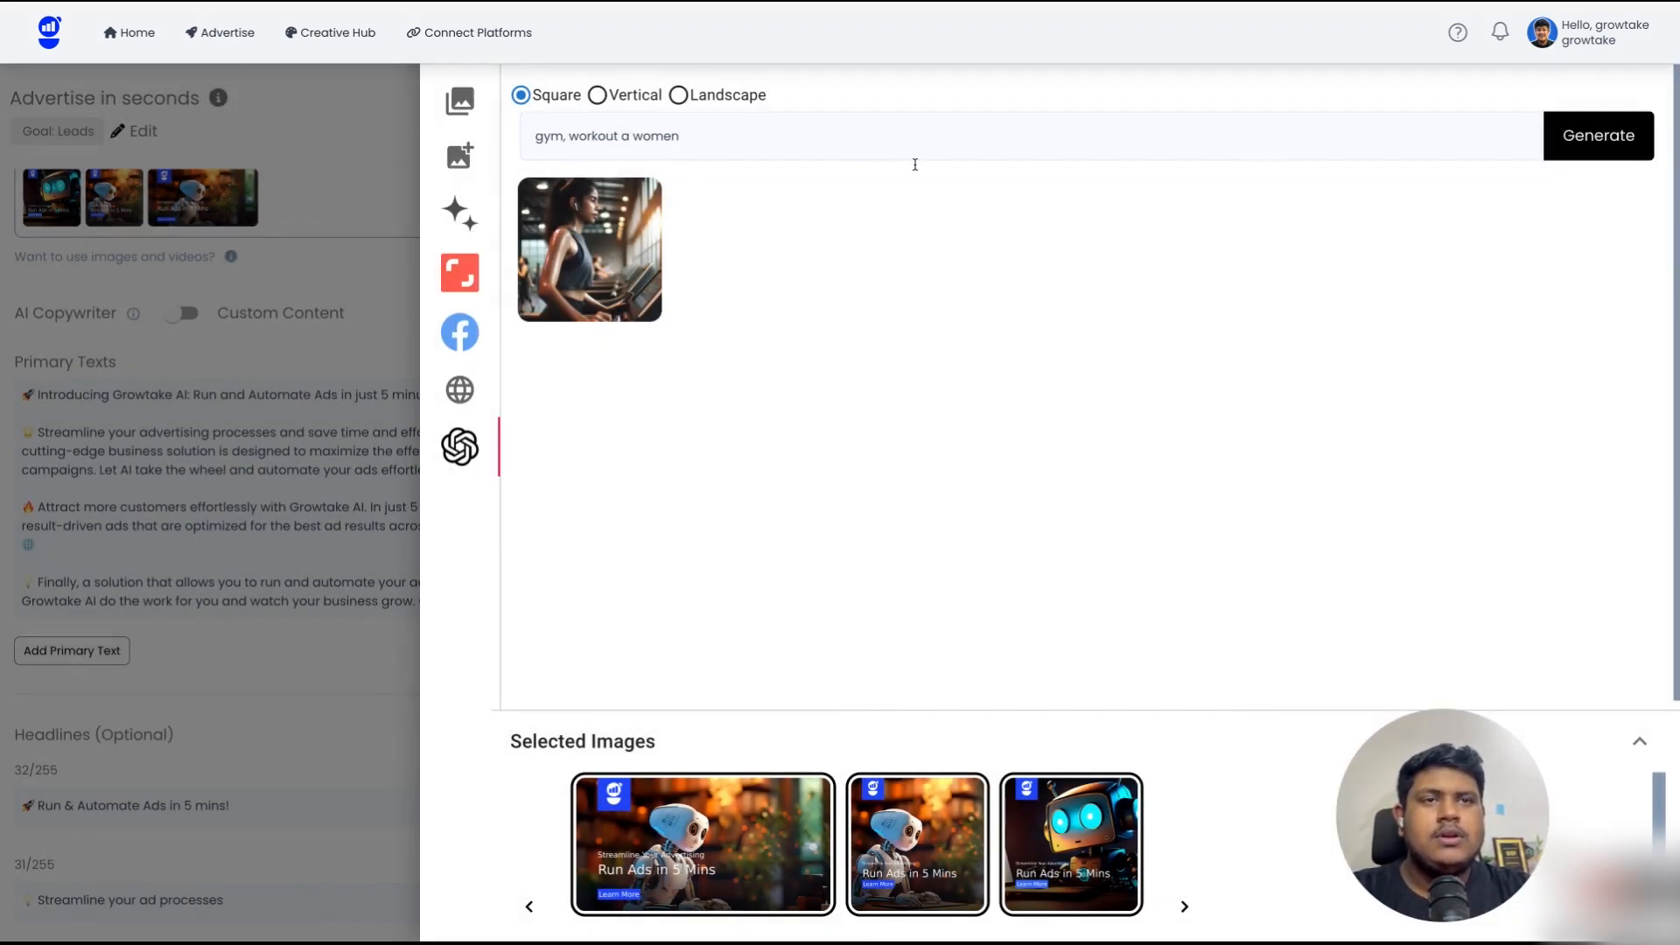
- Change the image prompt to "gym, brand name : GROWTAKE"
{"action": "key", "text": "BackSpace"}
{"action": "key", "text": "BackSpace"}
{"action": "key", "text": "BackSpace"}
{"action": "key", "text": "BackSpace"}
{"action": "key", "text": "BackSpace"}
{"action": "key", "text": "BackSpace"}
{"action": "key", "text": "BackSpace"}
{"action": "key", "text": "BackSpace"}
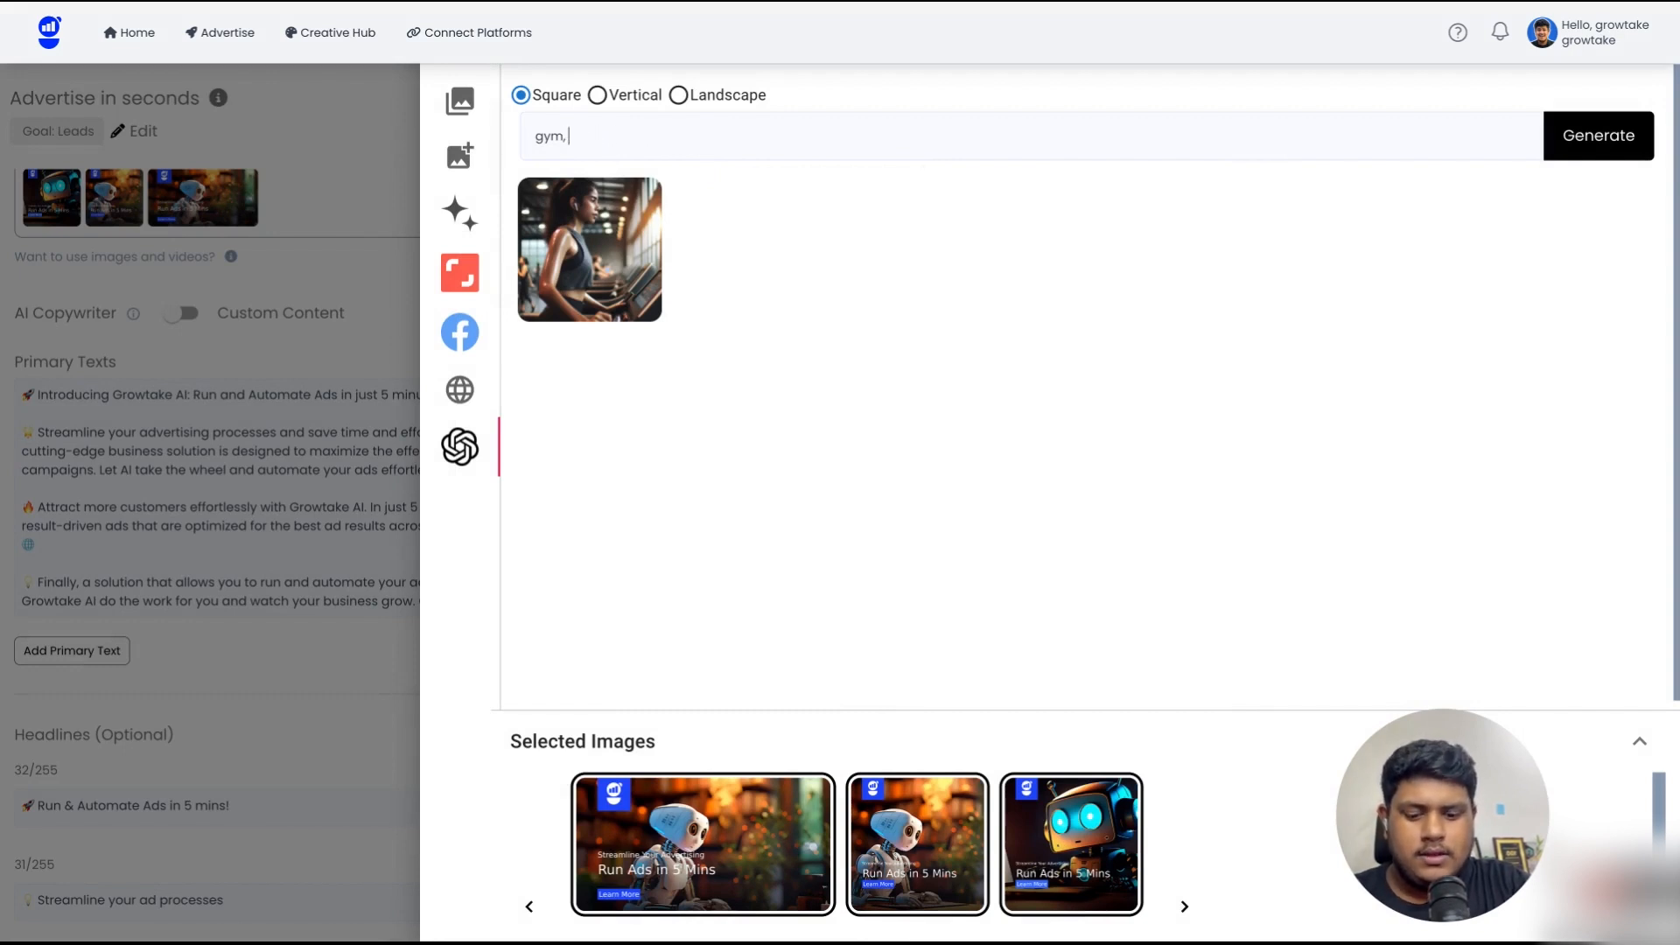
{"action": "type", "text": "nd name : GROWTAKE"}
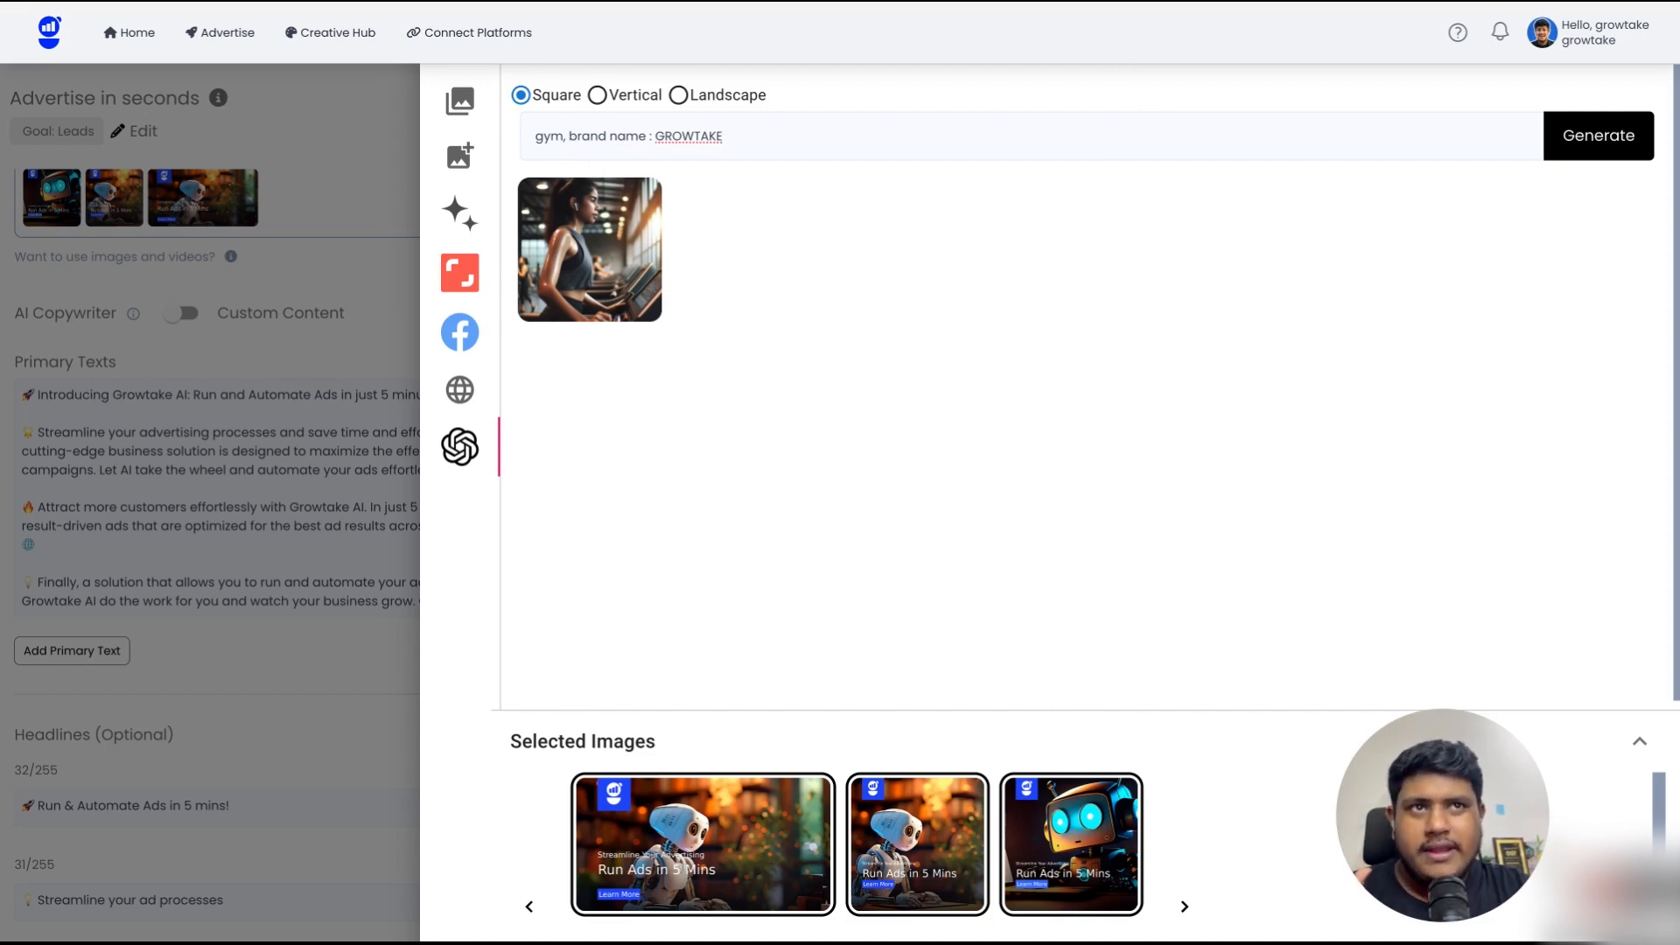
- Generate the square image from the branded gym prompt and view it enlarged
{"action": "left_click_drag", "start_coordinate": [568, 136], "coordinate": [769, 145]}
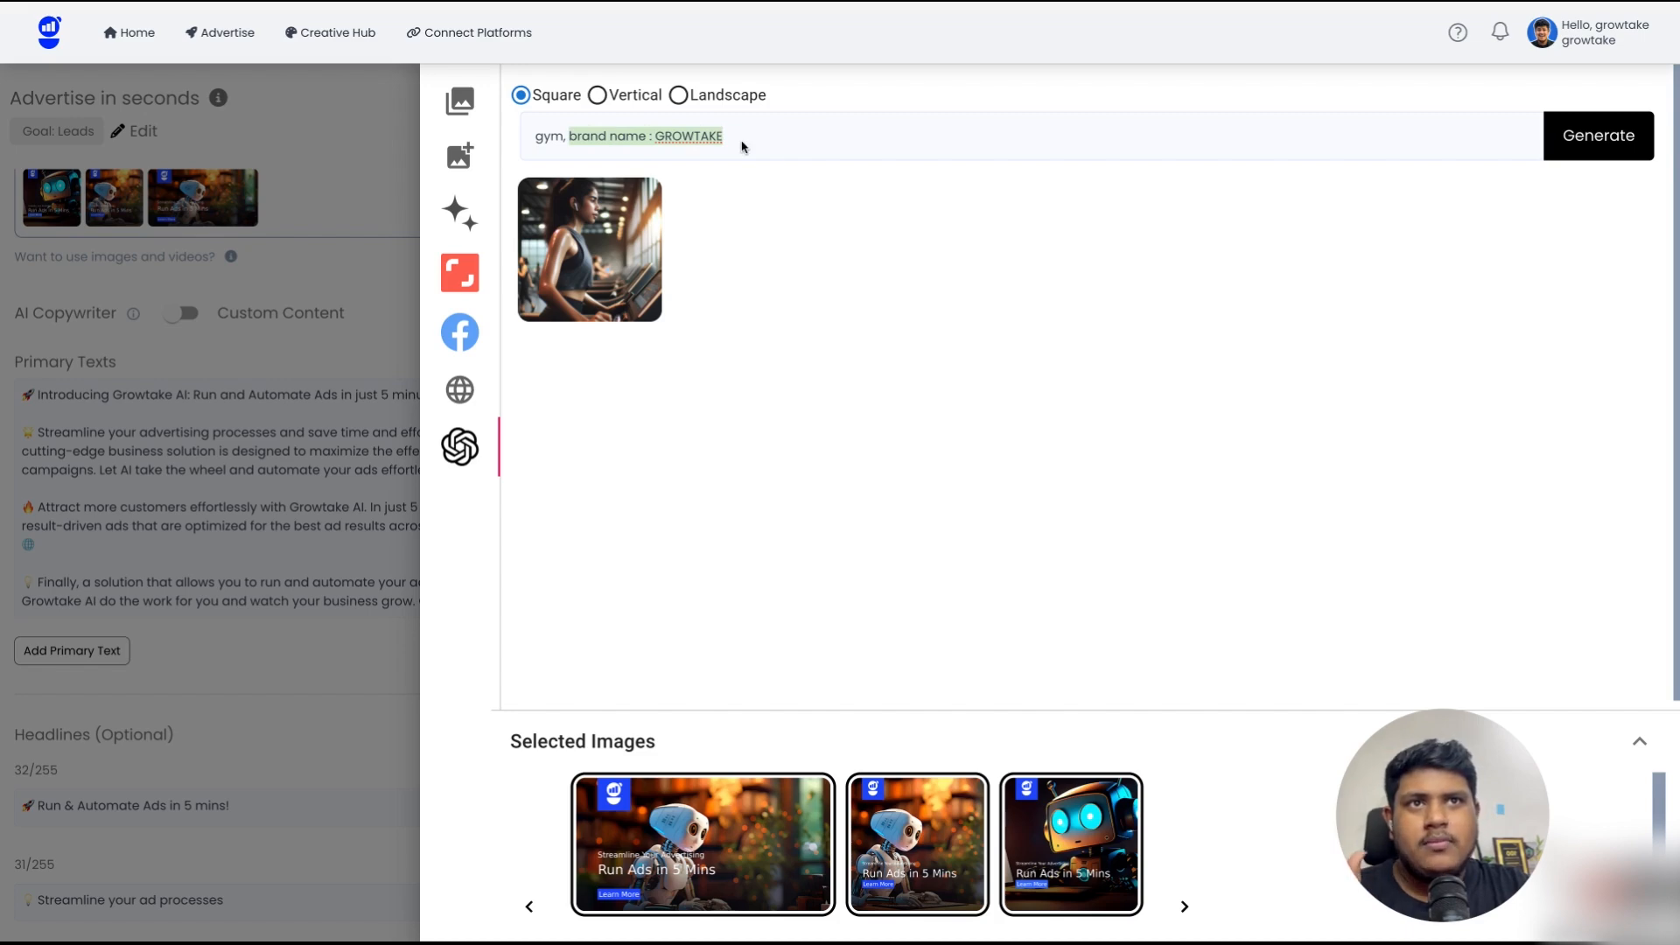
{"action": "left_click", "coordinate": [1614, 139]}
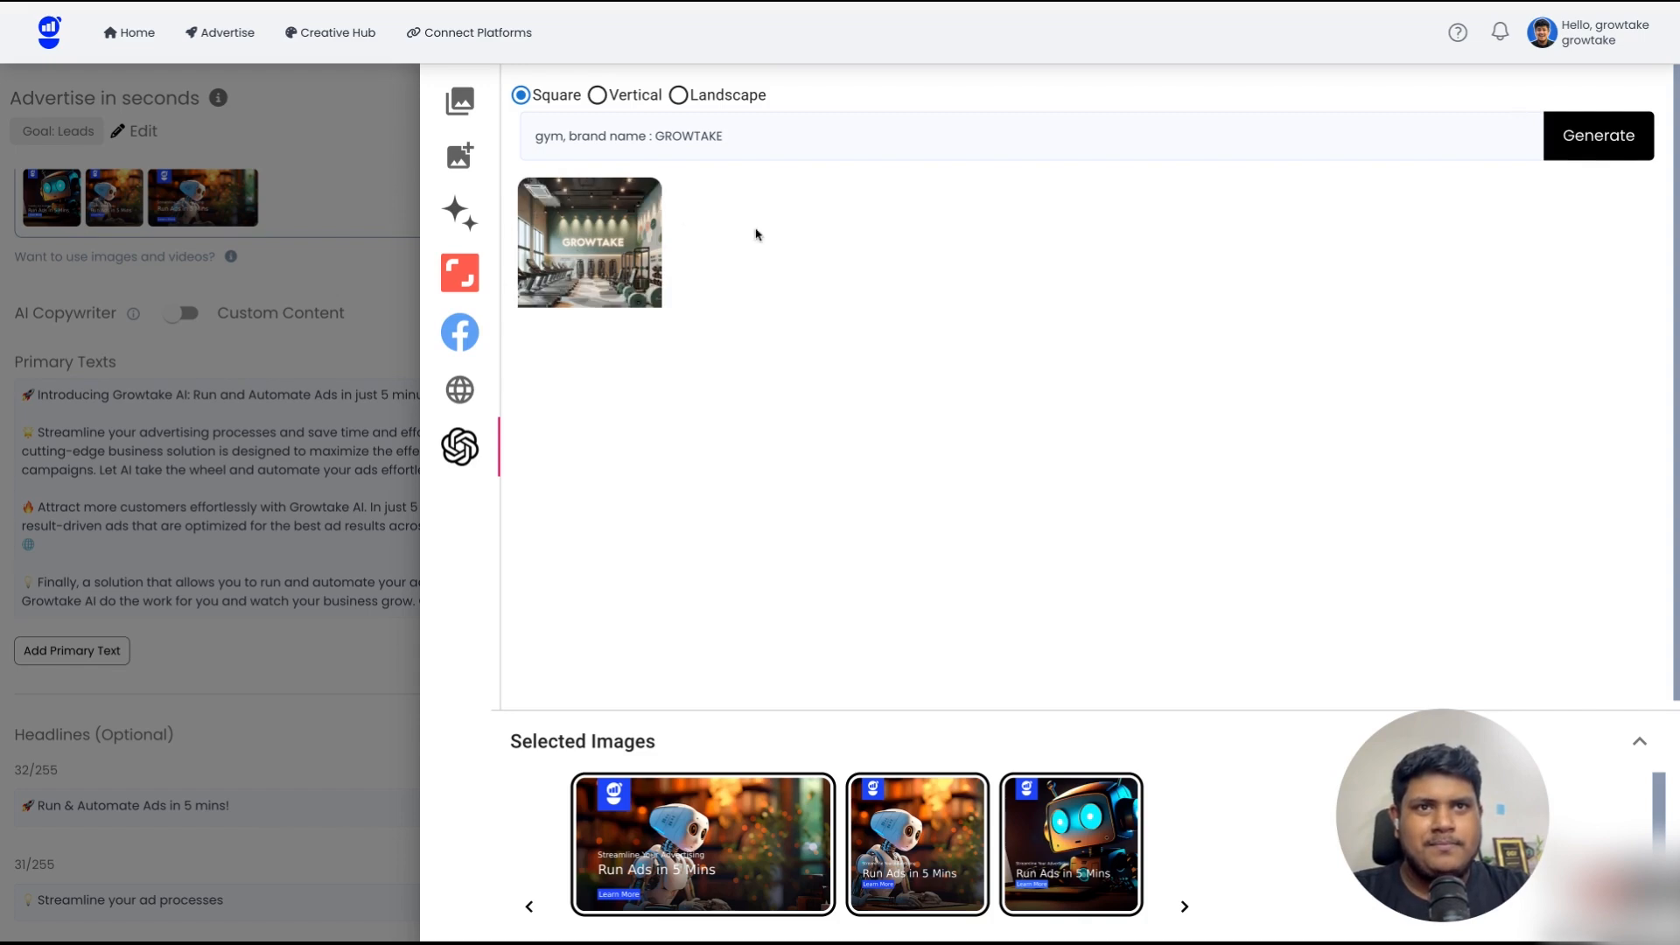
{"action": "left_click", "coordinate": [535, 199]}
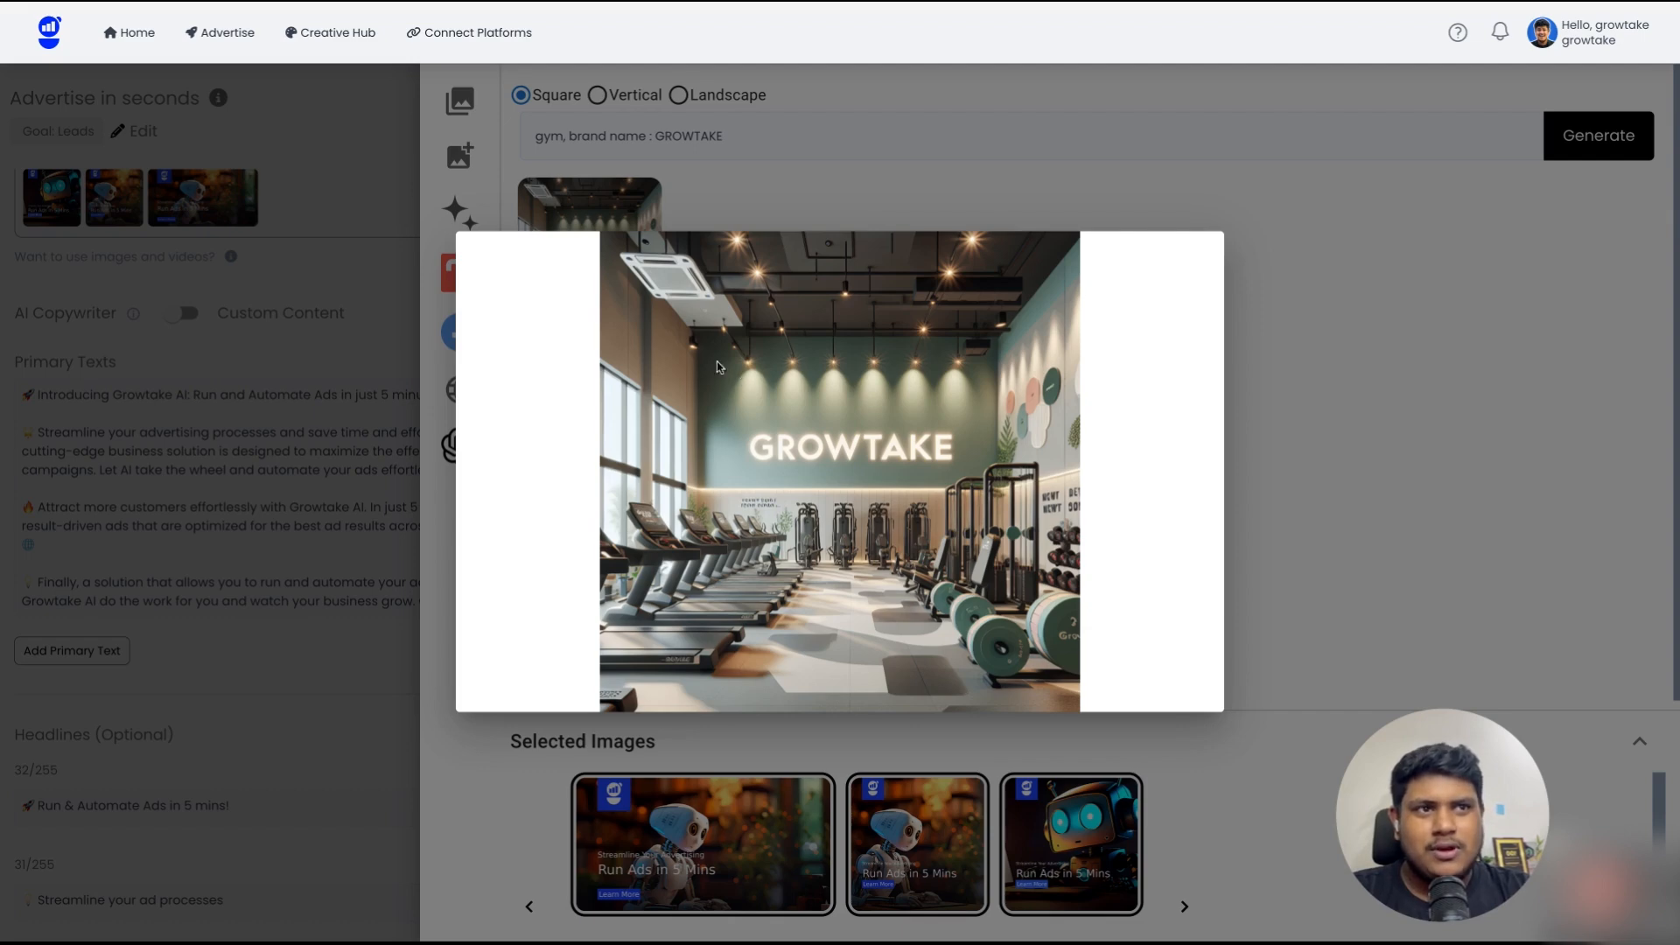
{"action": "left_click", "coordinate": [896, 176]}
- Generate a landscape version of the branded gym image and view it enlarged
{"action": "left_click", "coordinate": [617, 97]}
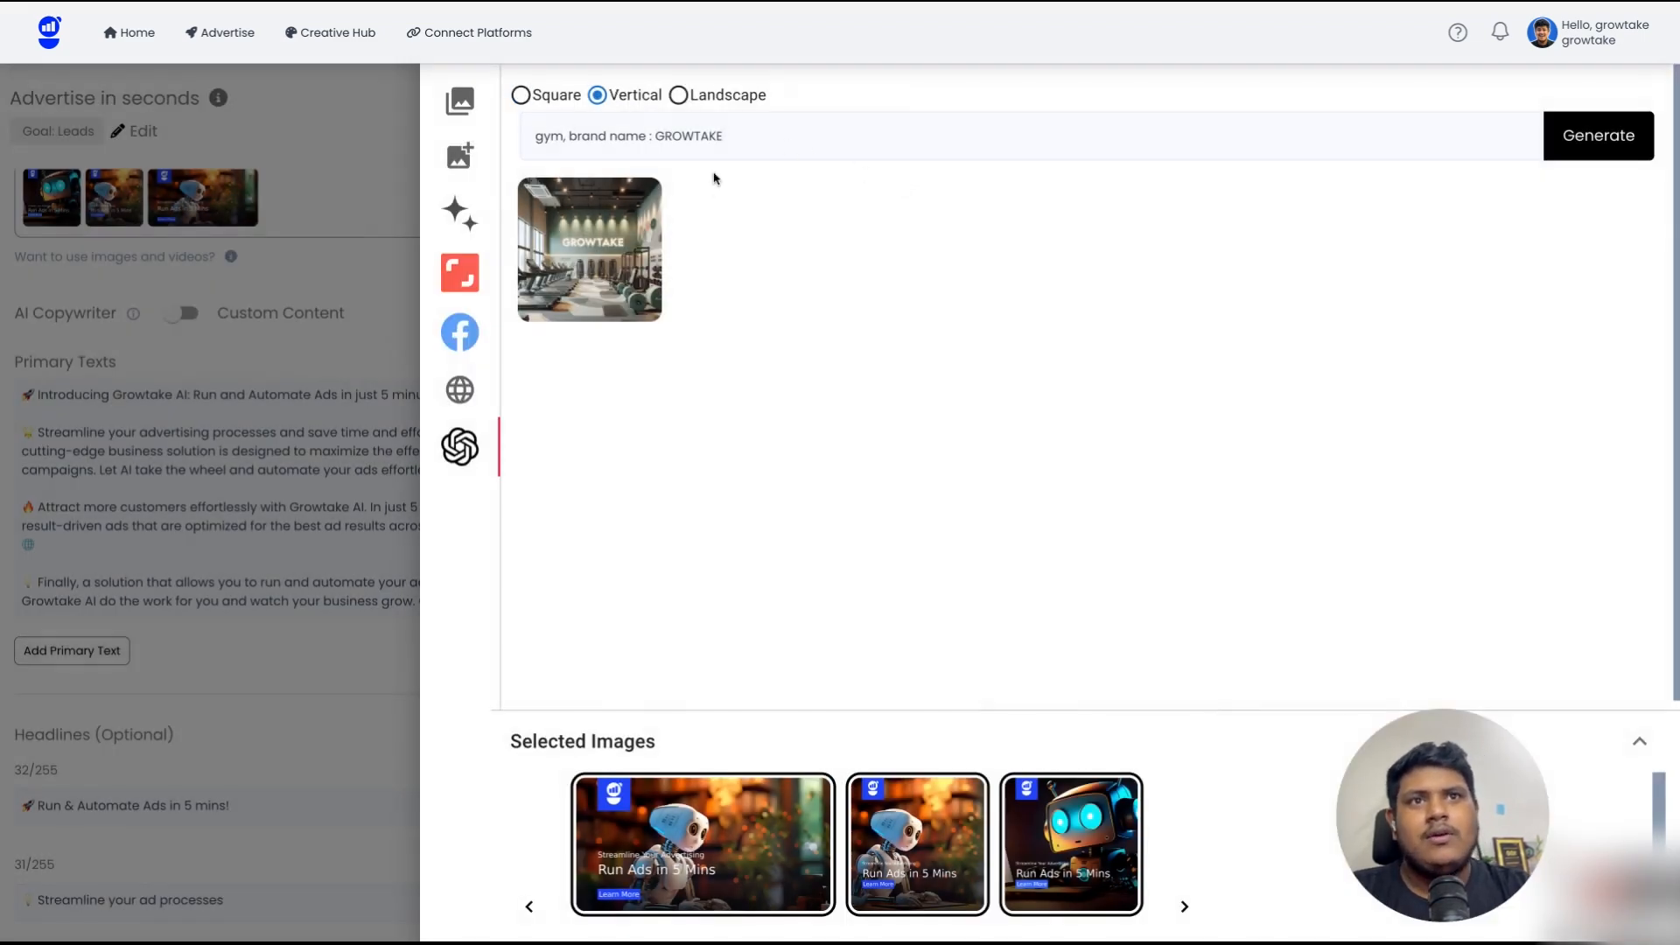
{"action": "left_click", "coordinate": [679, 95]}
{"action": "left_click", "coordinate": [1592, 133]}
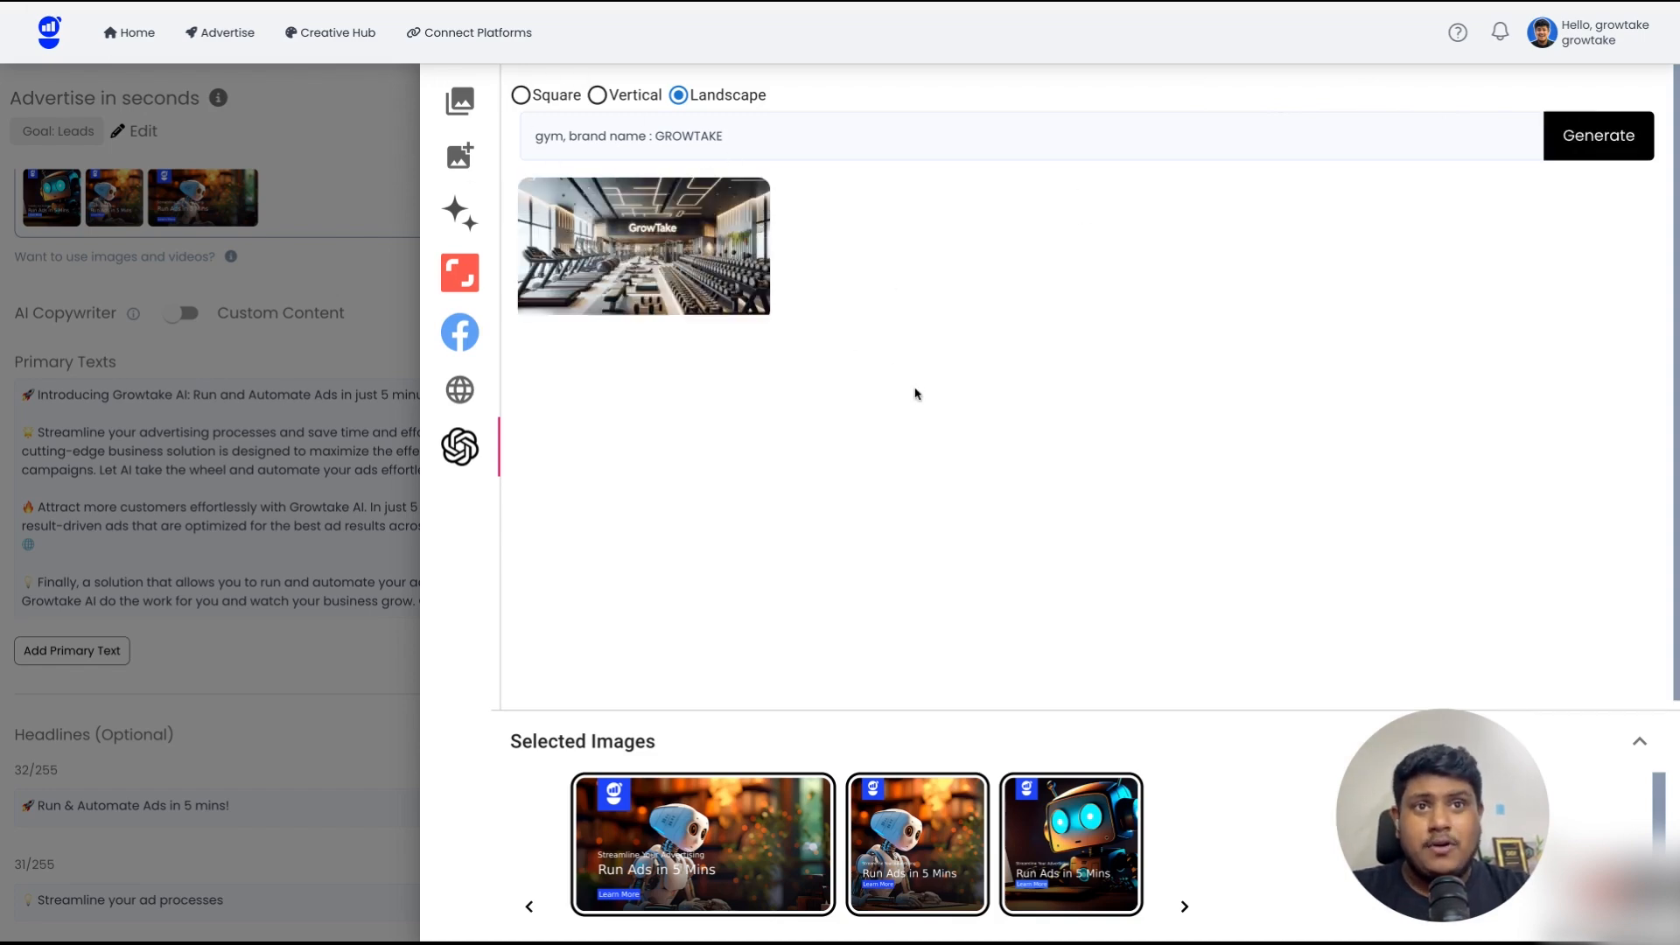
{"action": "left_click", "coordinate": [532, 196]}
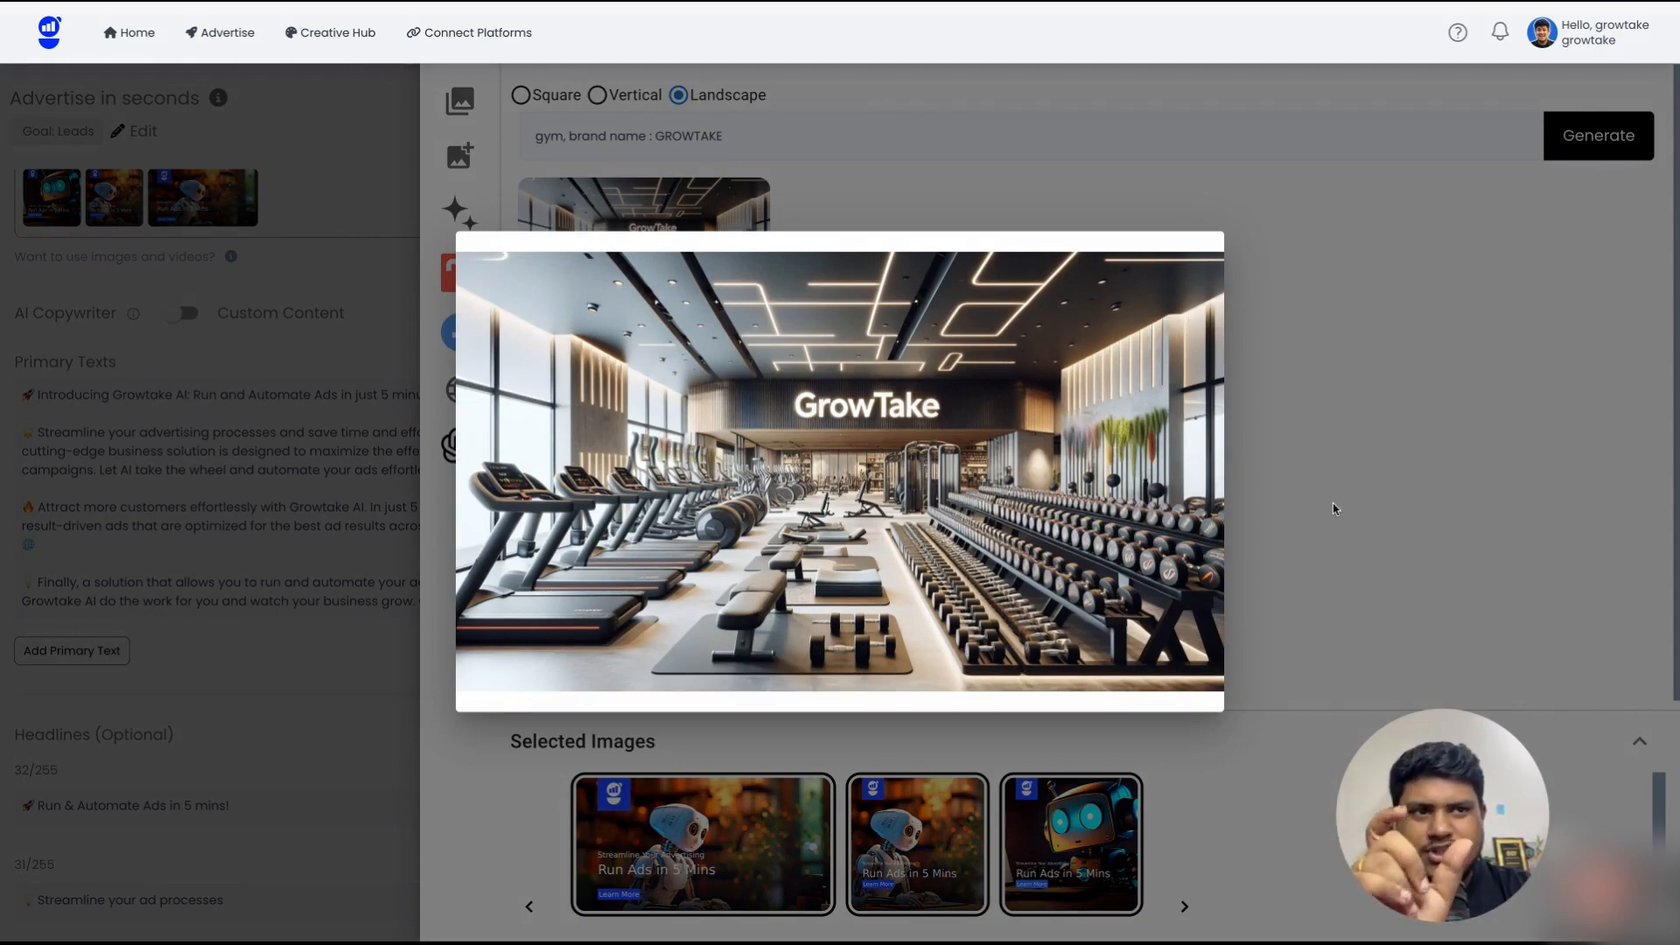
{"action": "left_click", "coordinate": [1276, 492]}
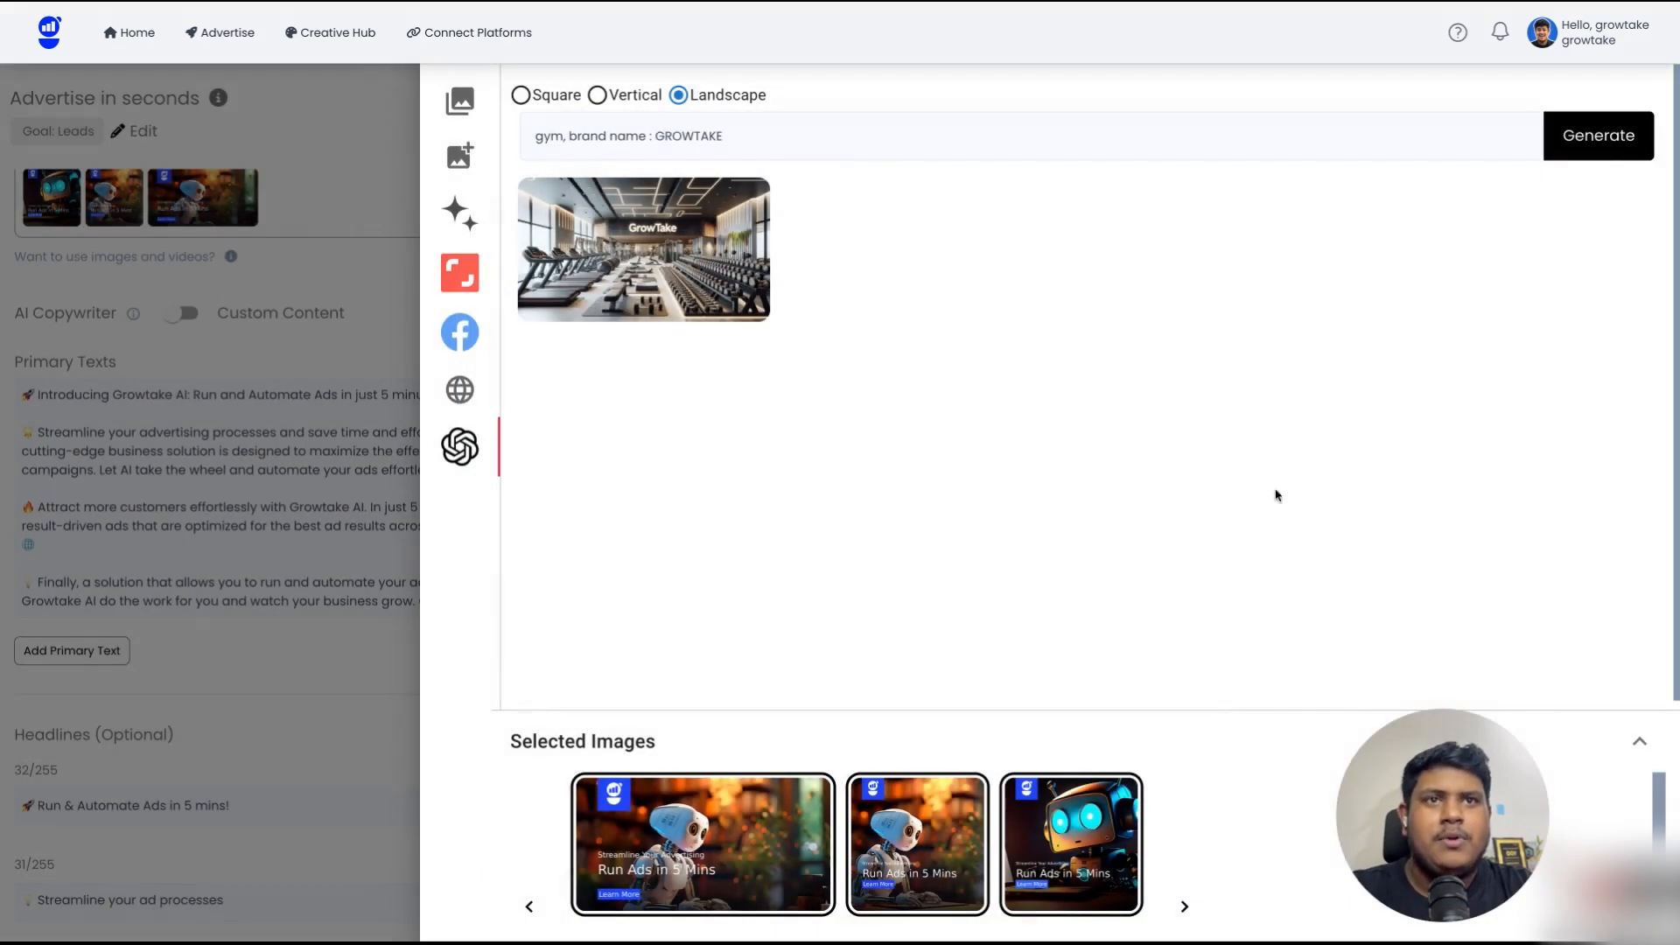
- Set the image format back to square and remove "gym," from the start of the prompt
{"action": "left_click", "coordinate": [522, 95]}
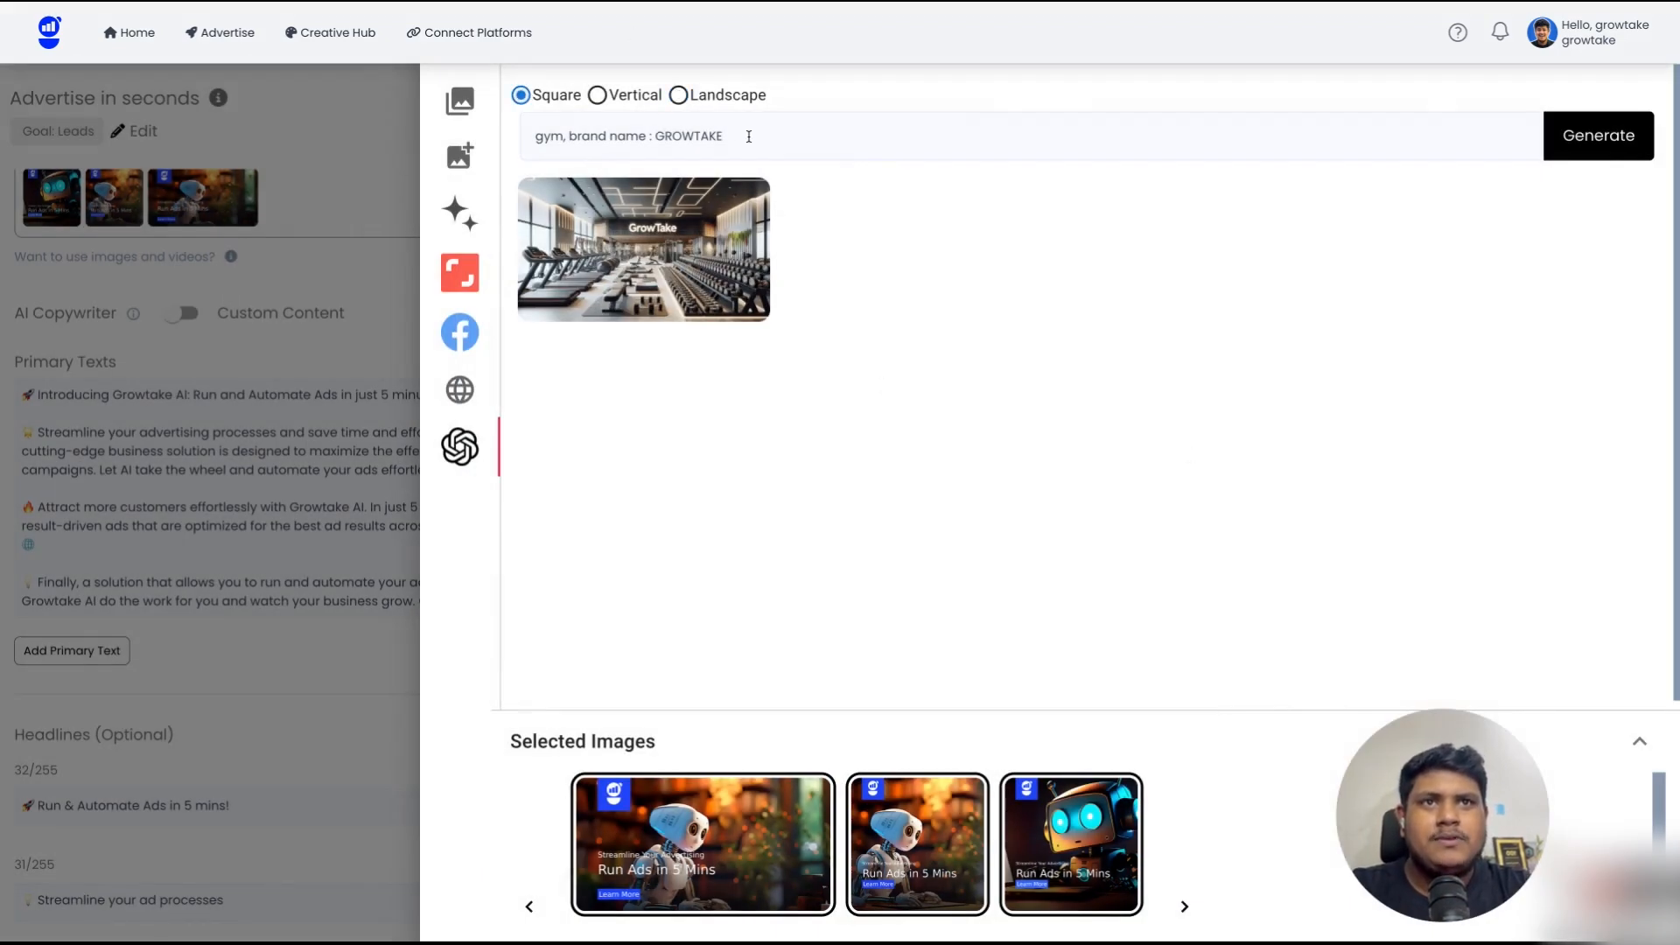
{"action": "left_click_drag", "start_coordinate": [753, 135], "coordinate": [486, 131]}
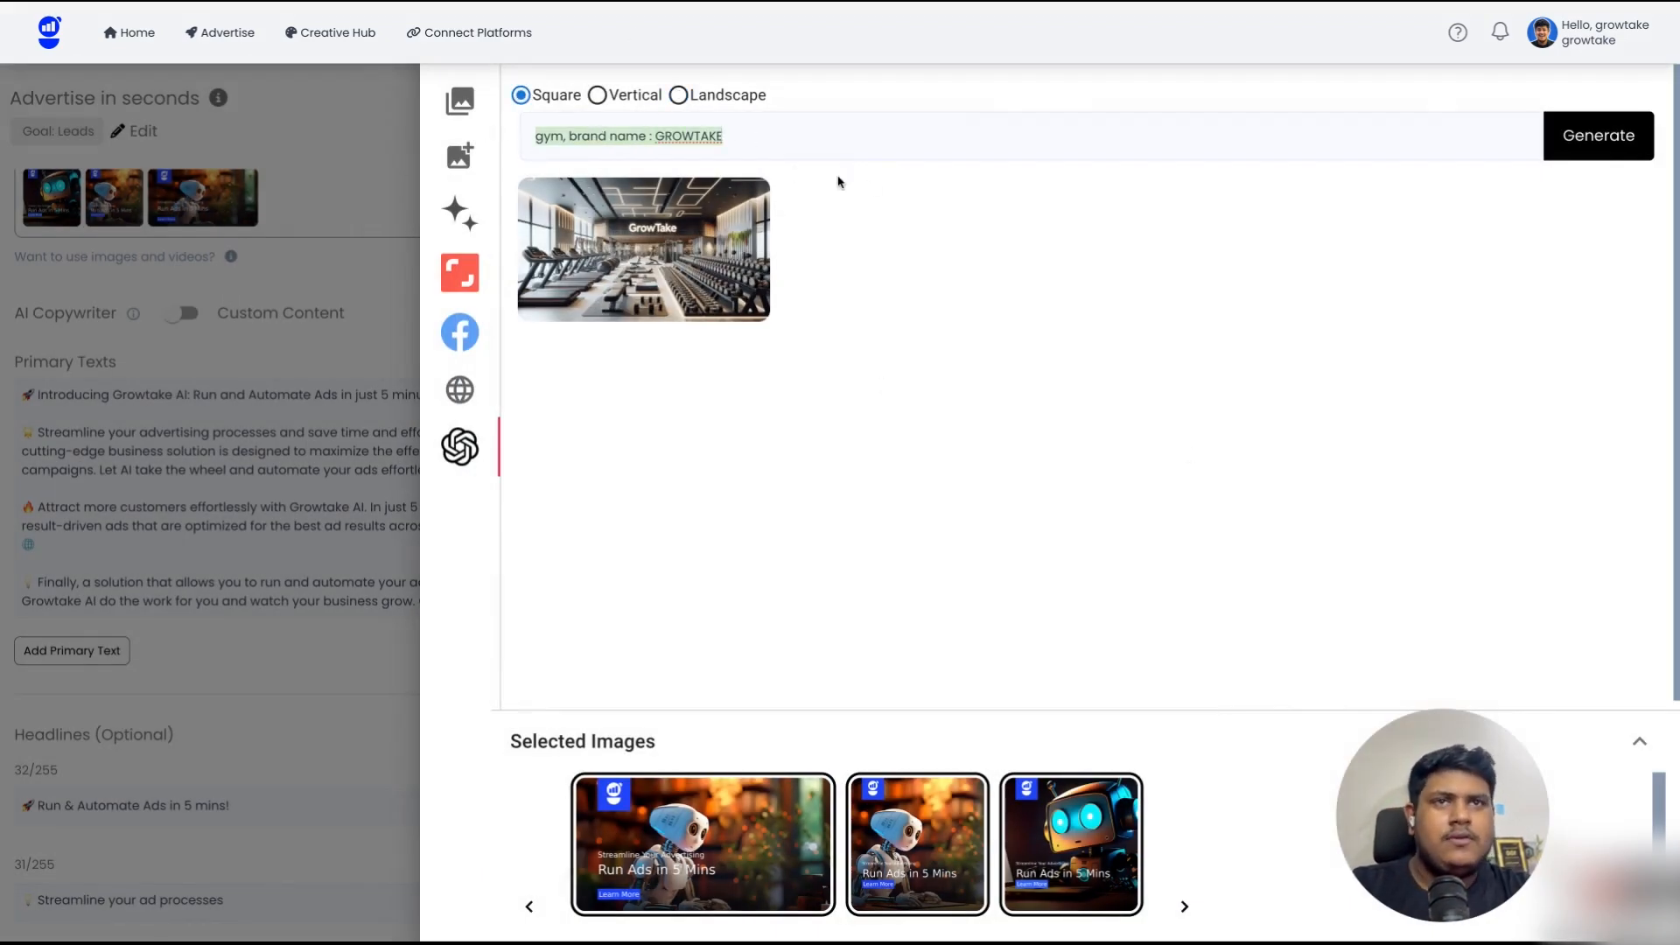
{"action": "left_click", "coordinate": [566, 136]}
{"action": "left_click_drag", "start_coordinate": [568, 136], "coordinate": [556, 137]}
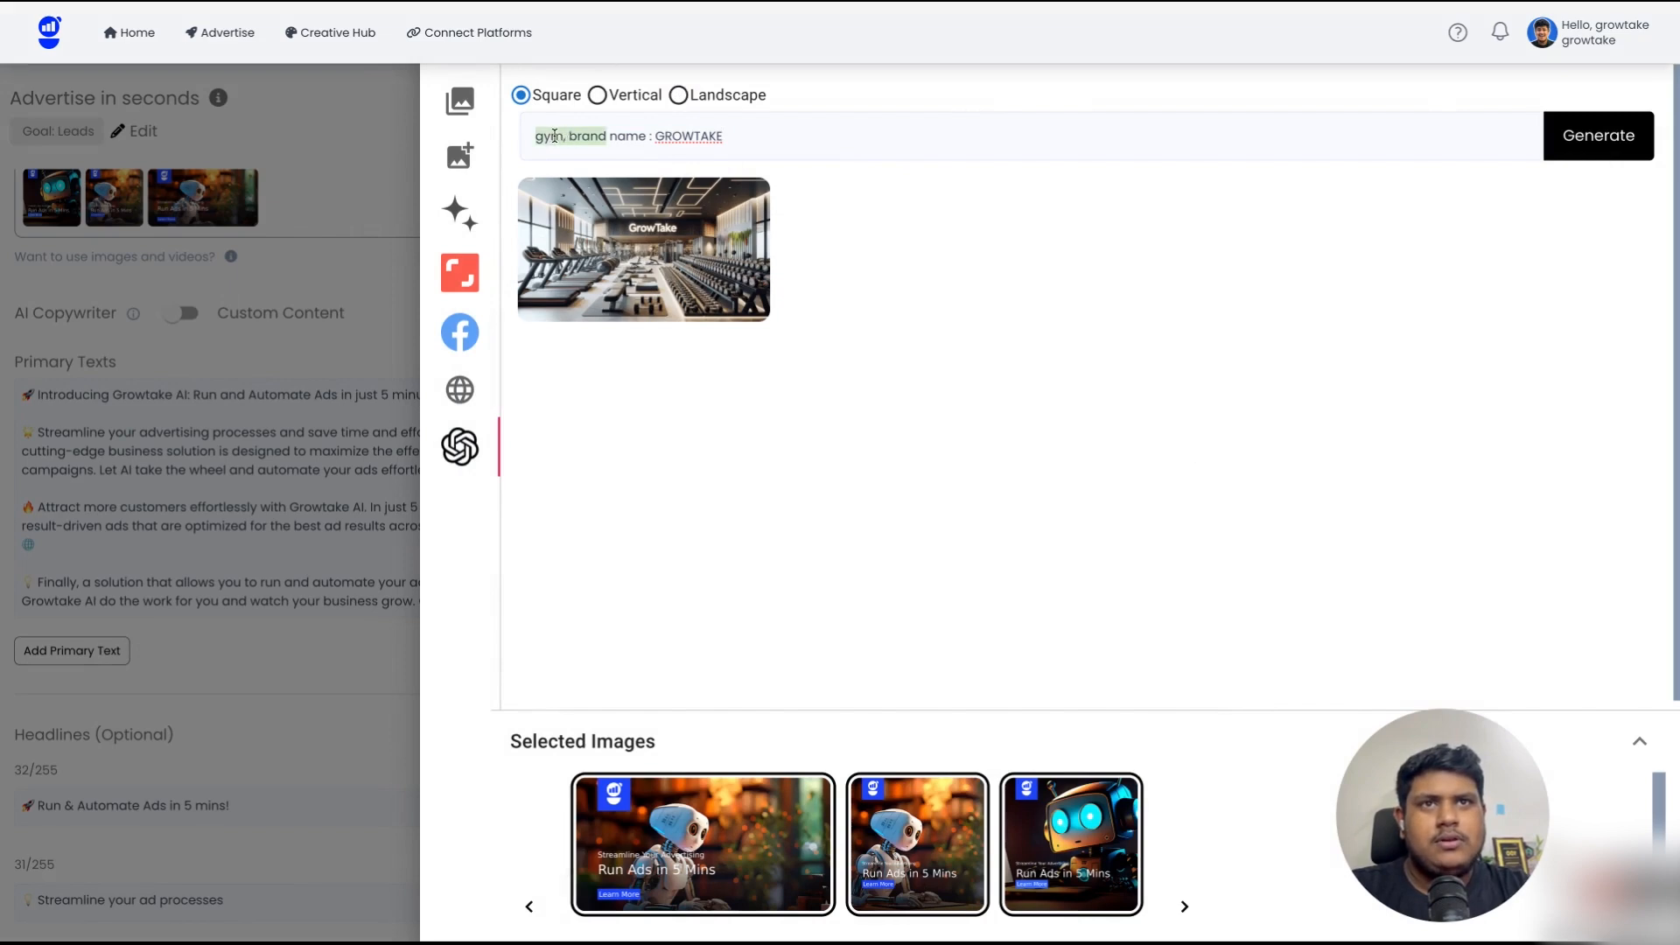
{"action": "left_click", "coordinate": [566, 137]}
{"action": "key", "text": "BackSpace"}
{"action": "key", "text": "BackSpace"}
{"action": "key", "text": "BackSpace"}
{"action": "key", "text": "BackSpace"}
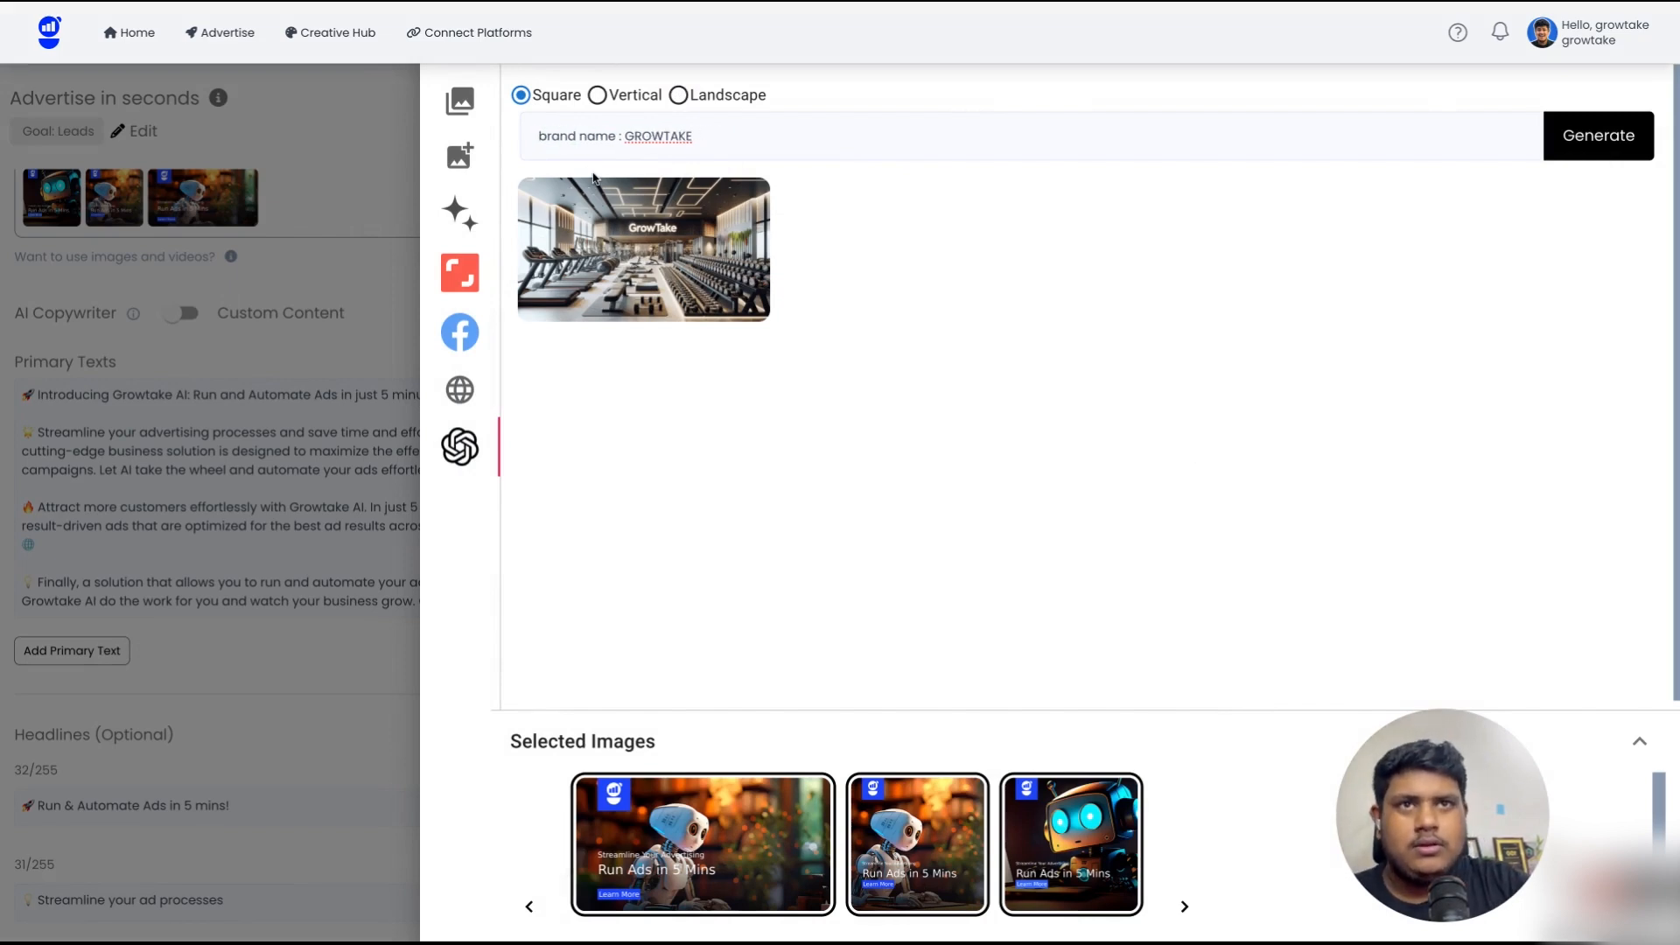
- Insert "a women , closeup picture holding a sun cream," before the brand name in the prompt
{"action": "type", "text": "A"}
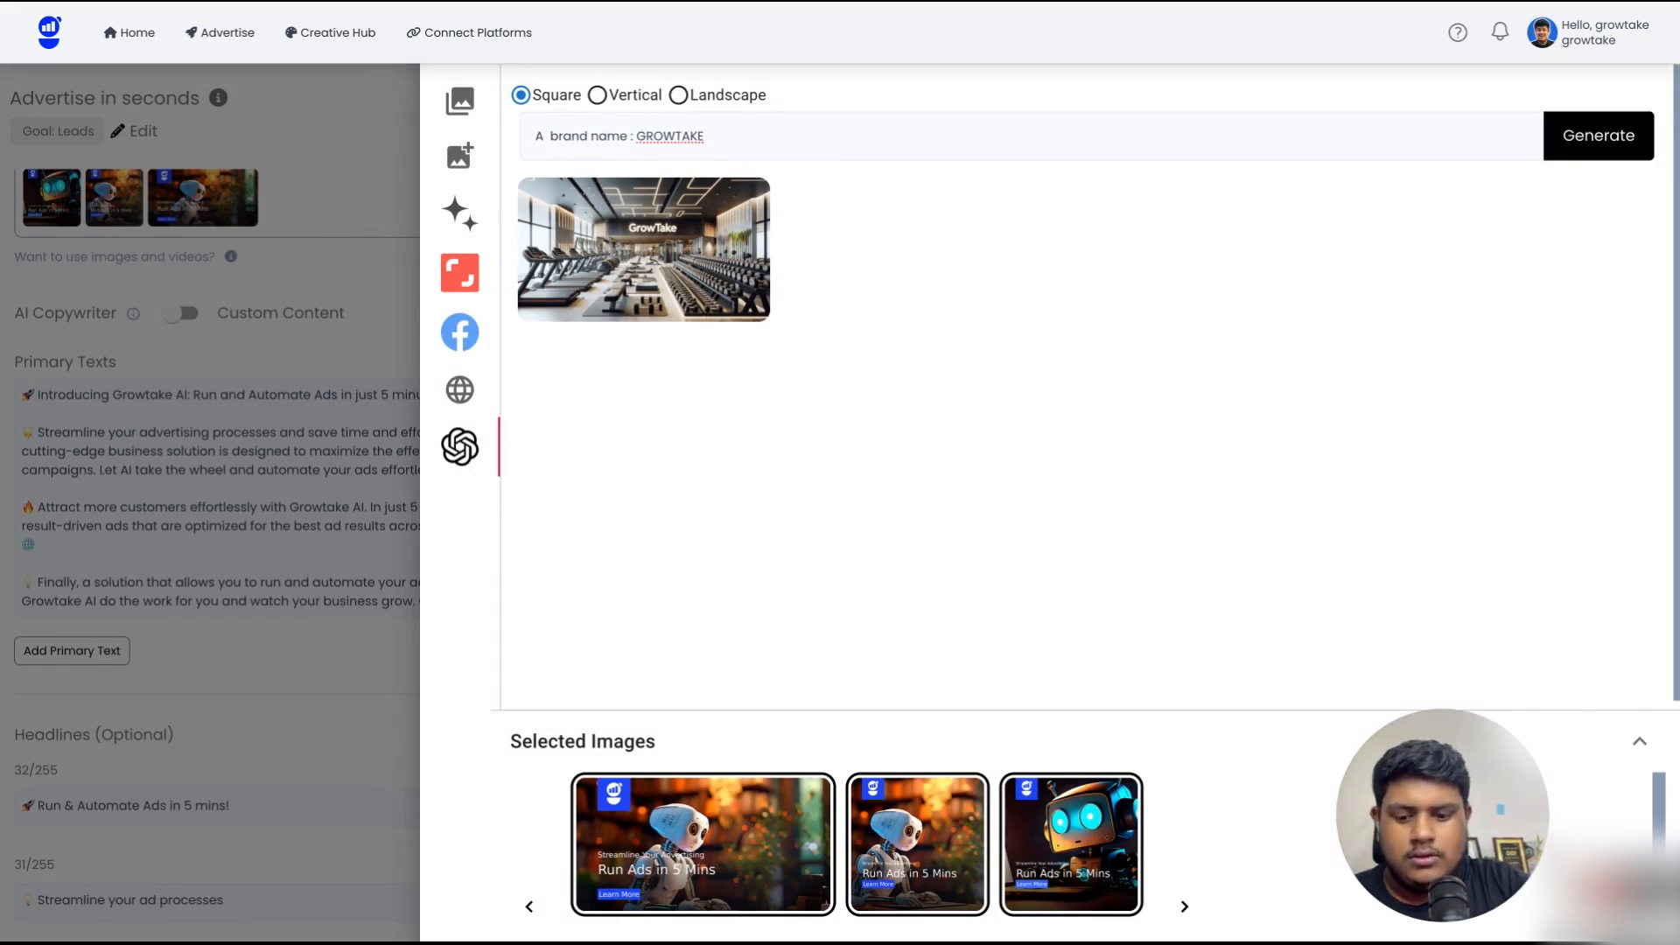
{"action": "type", "text": " women"}
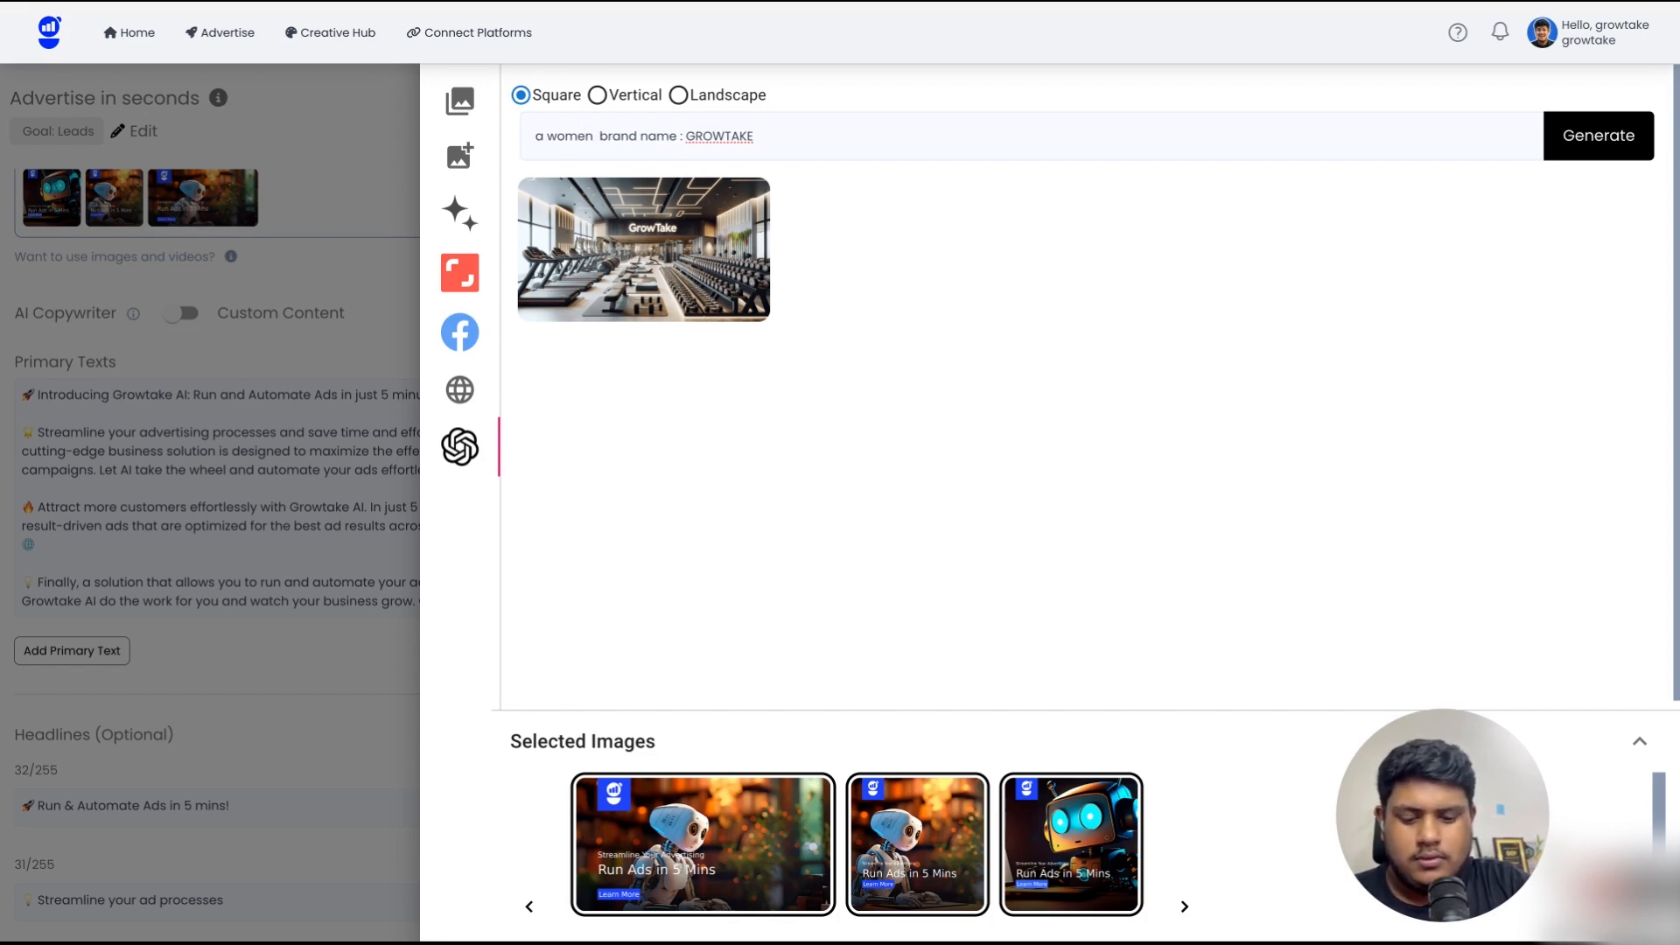
{"action": "type", "text": " , closeu"}
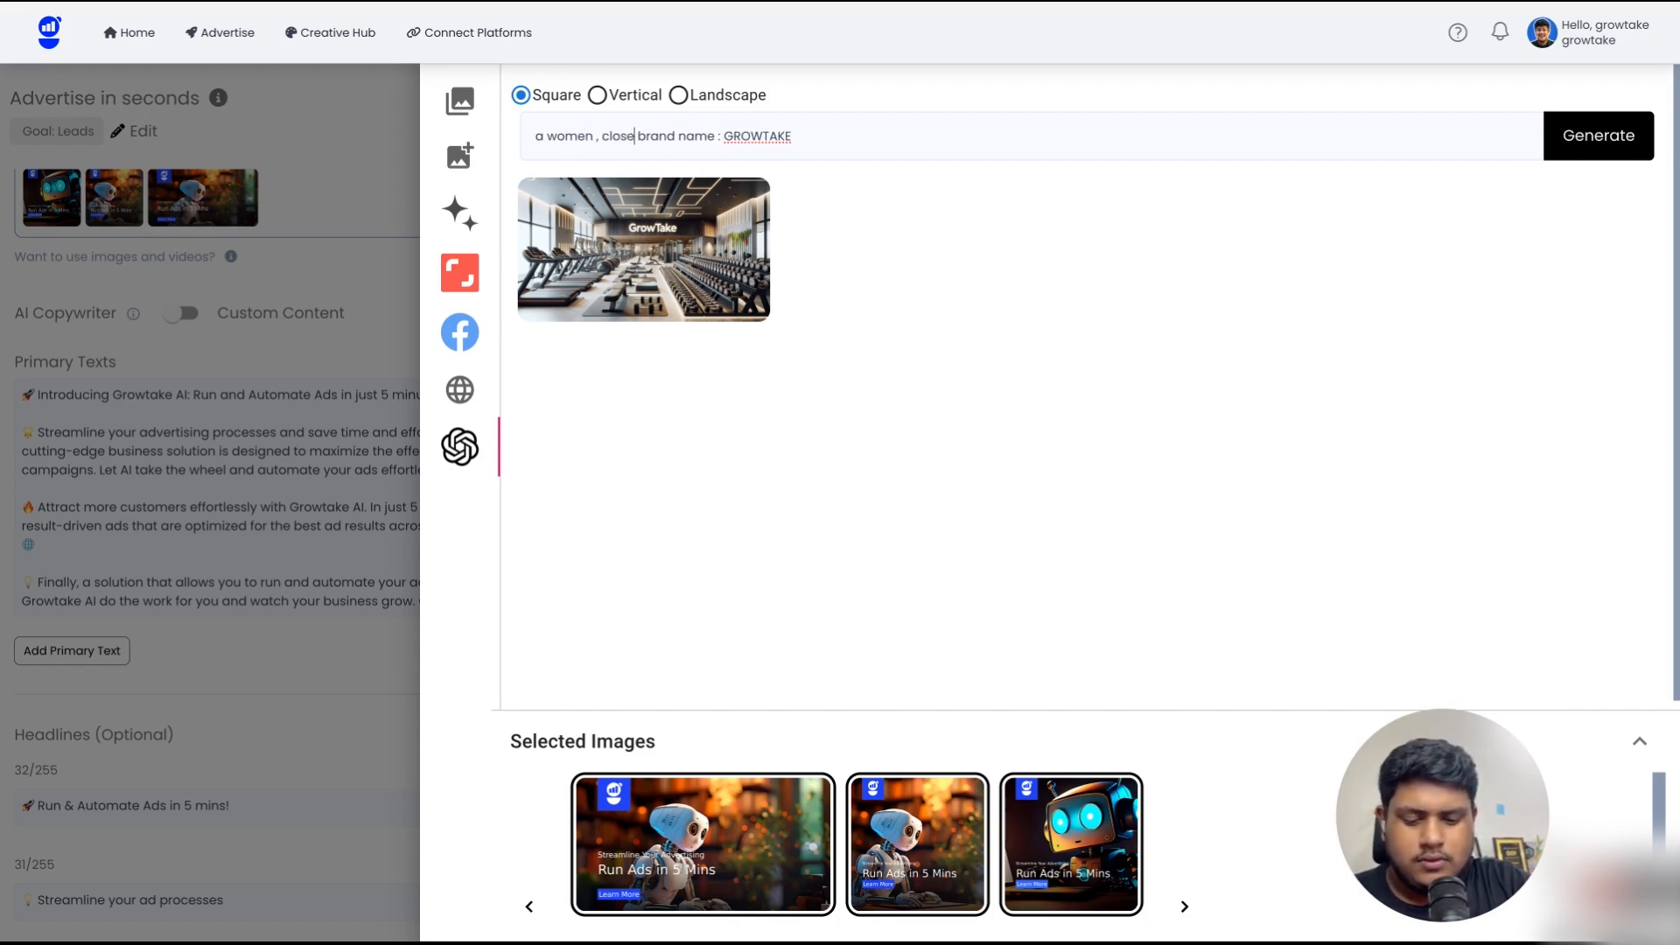
{"action": "type", "text": "p pict"}
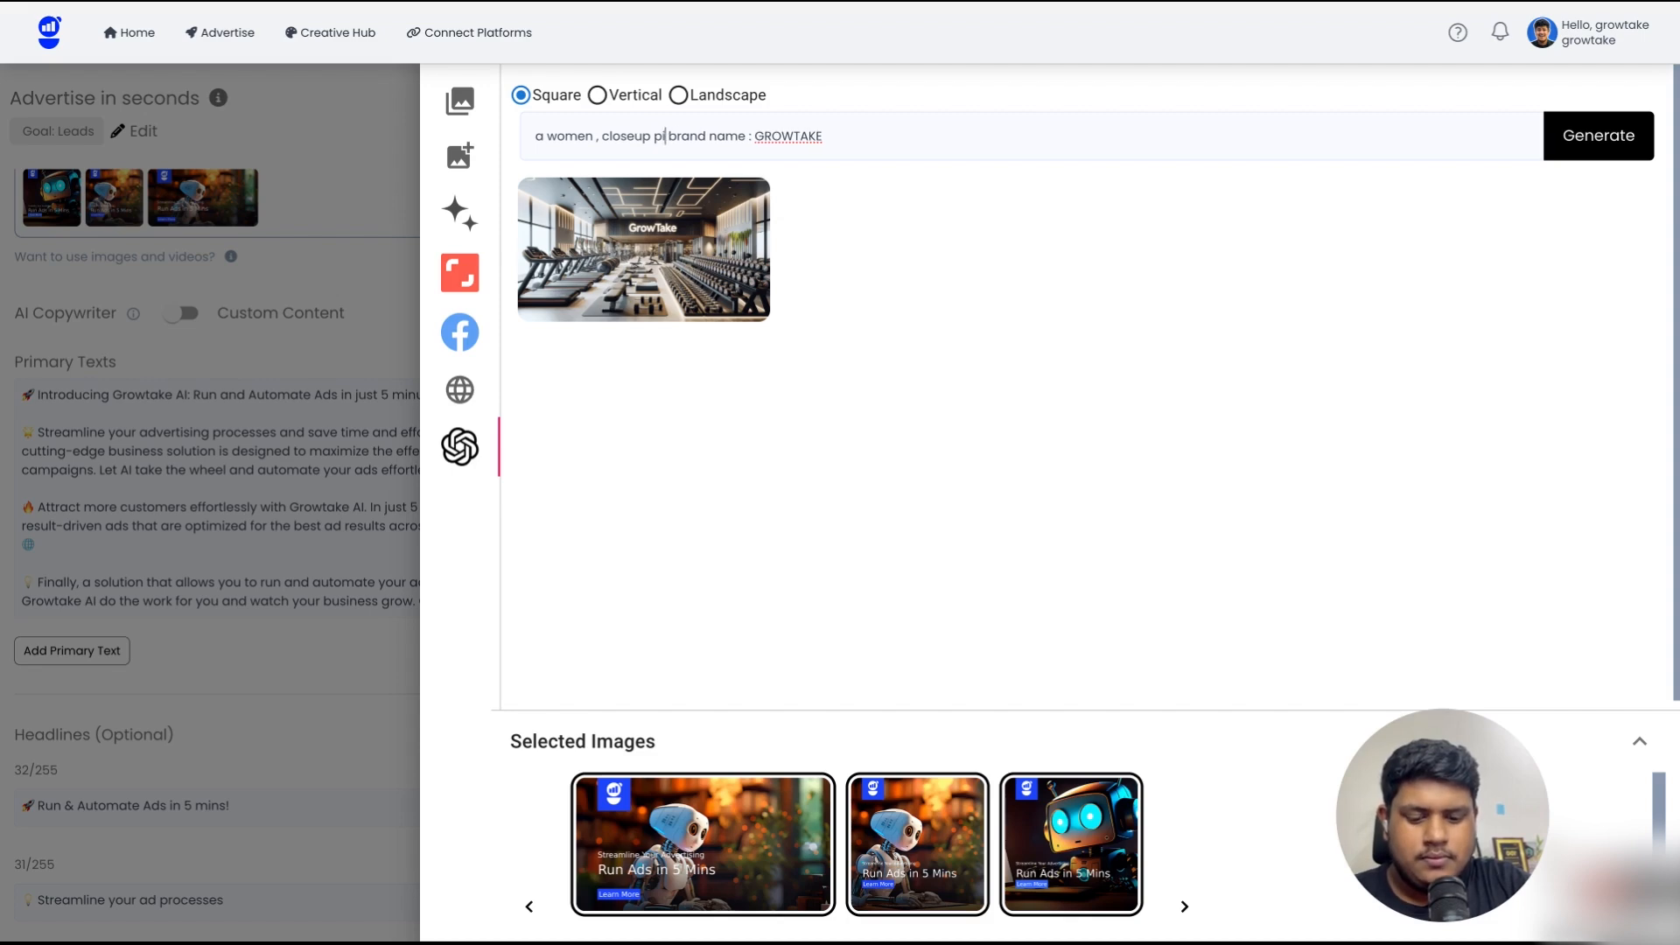
{"action": "type", "text": "ure"}
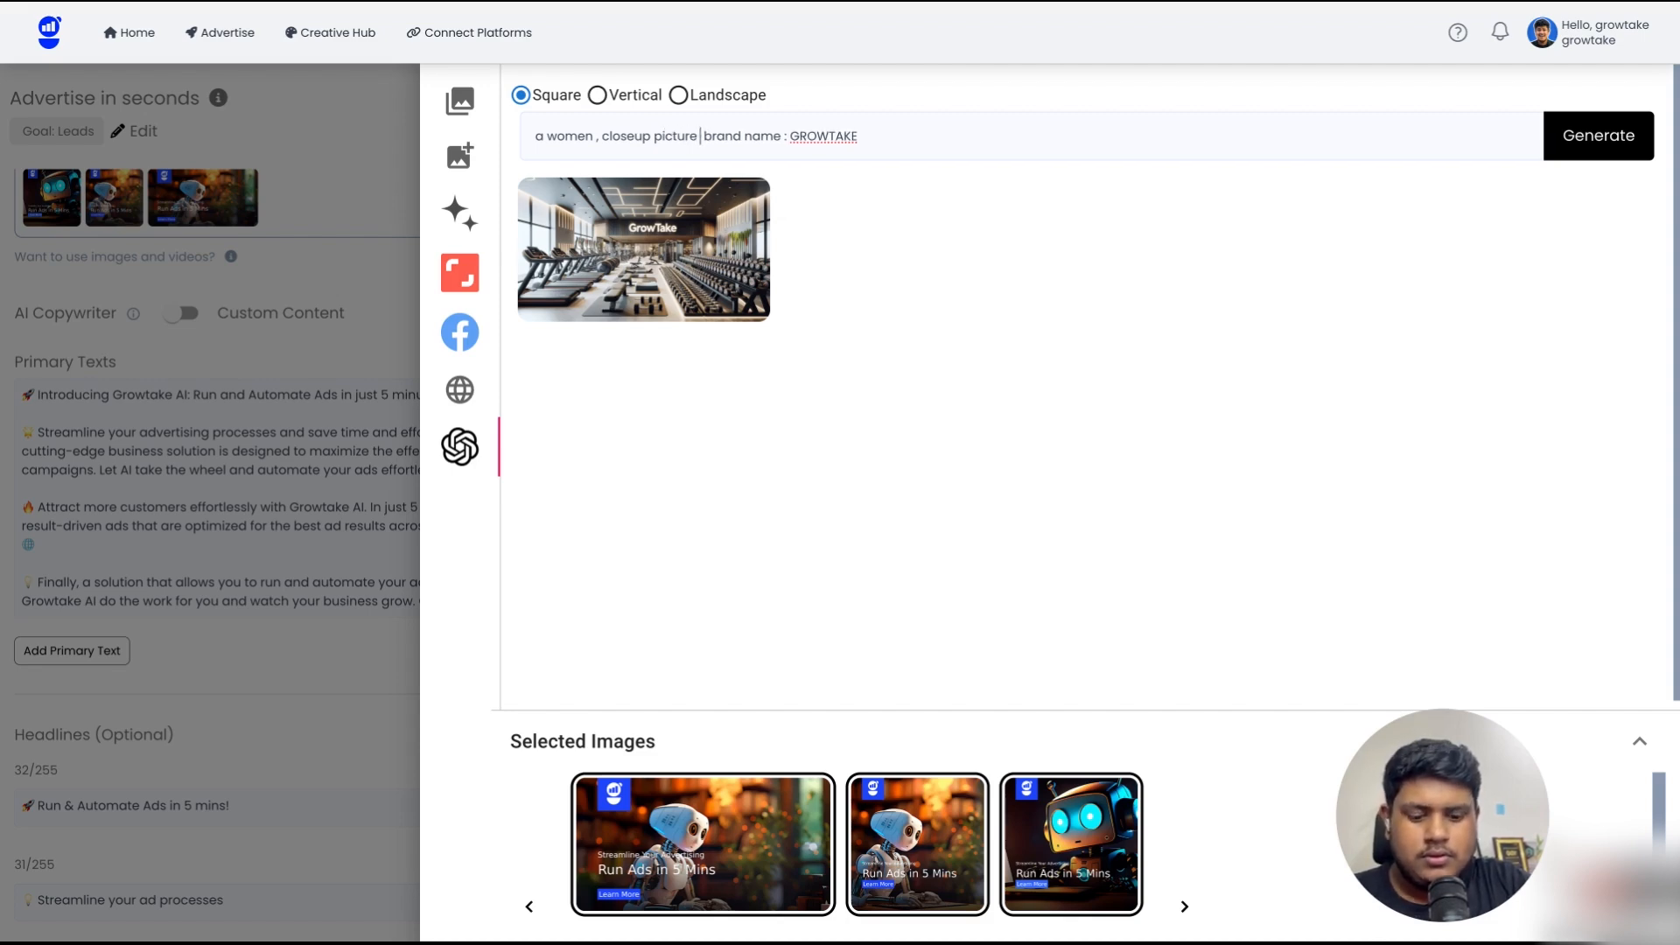
{"action": "type", "text": " holdin"}
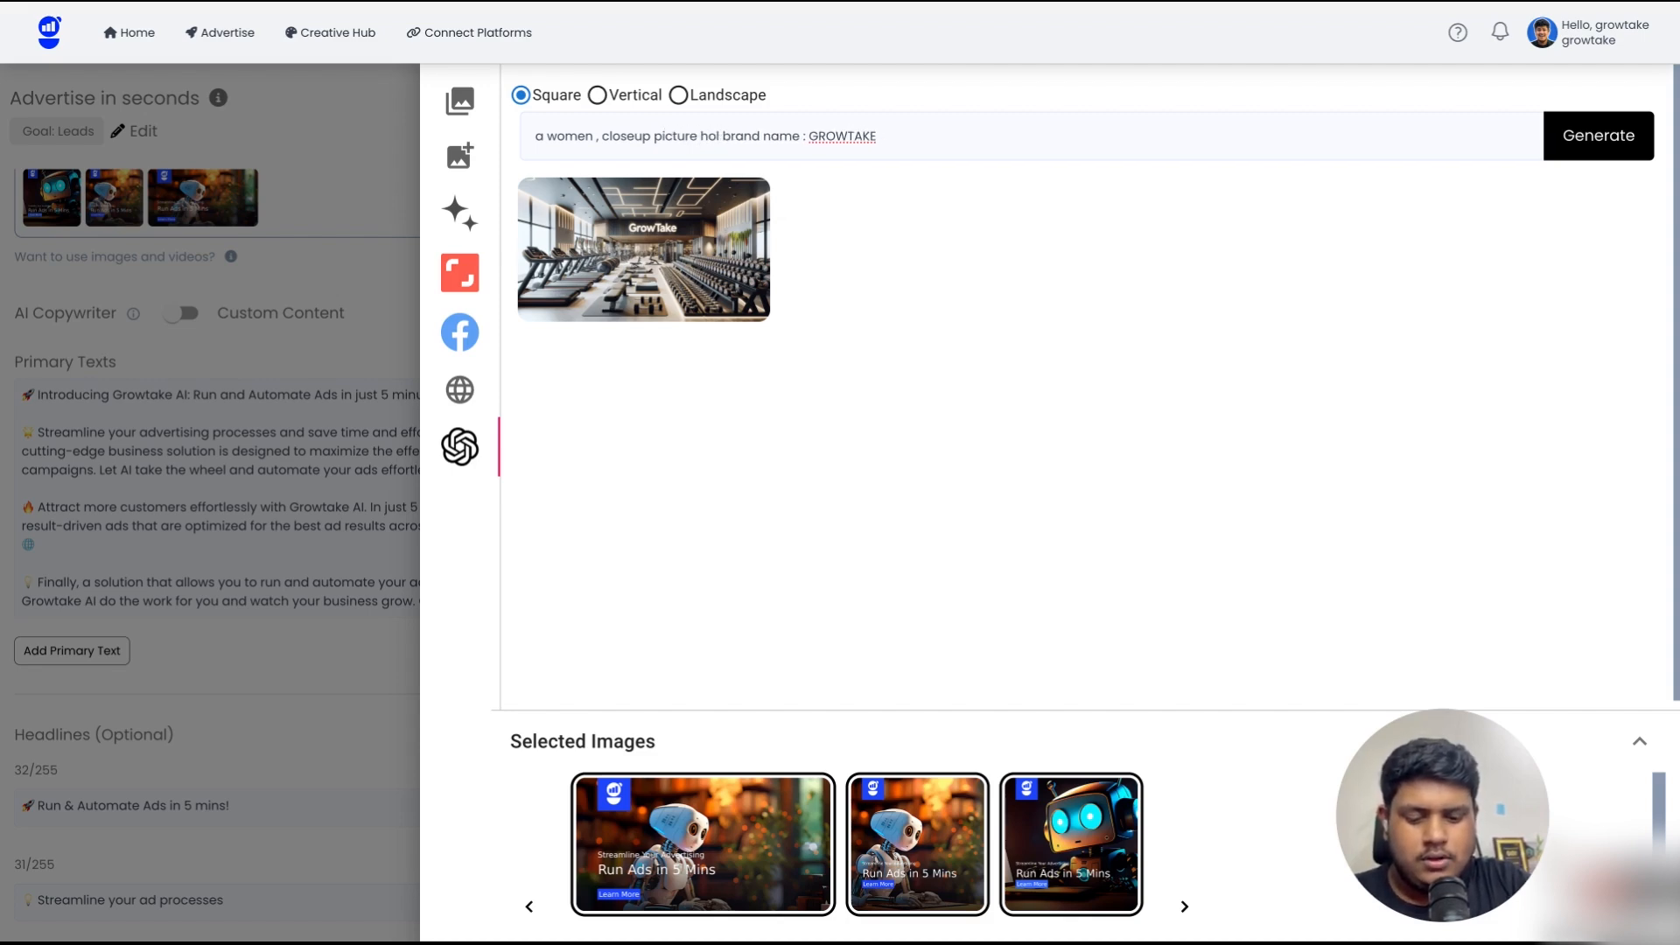
{"action": "type", "text": "g a"}
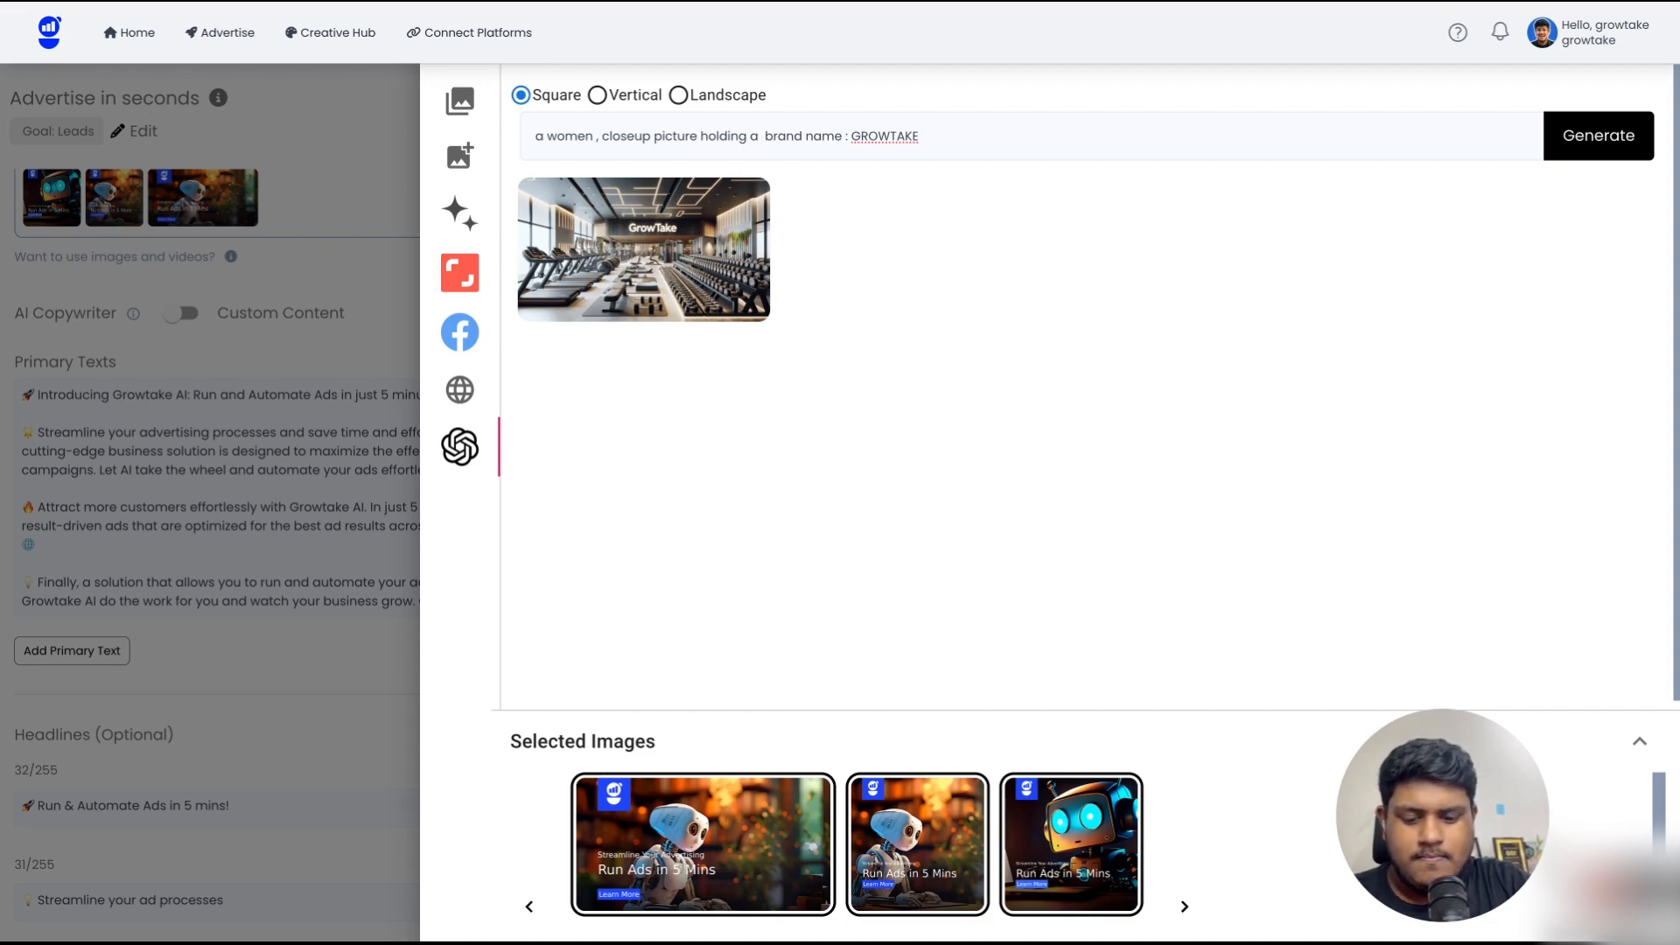
{"action": "type", "text": " sun"}
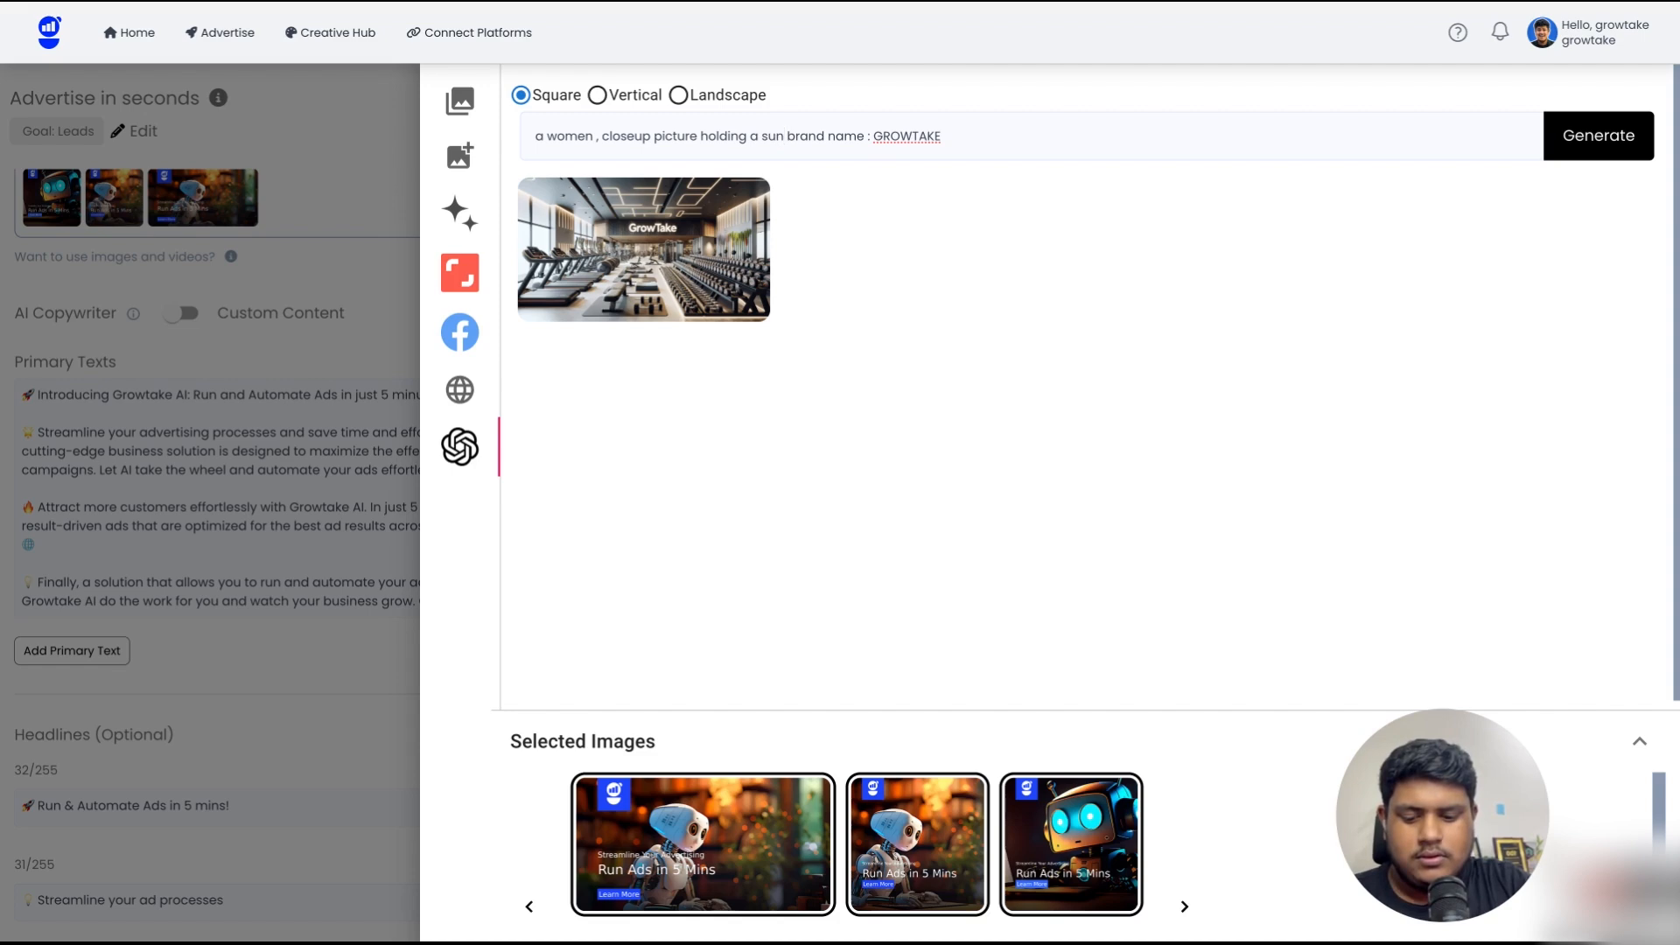
{"action": "type", "text": " cream"}
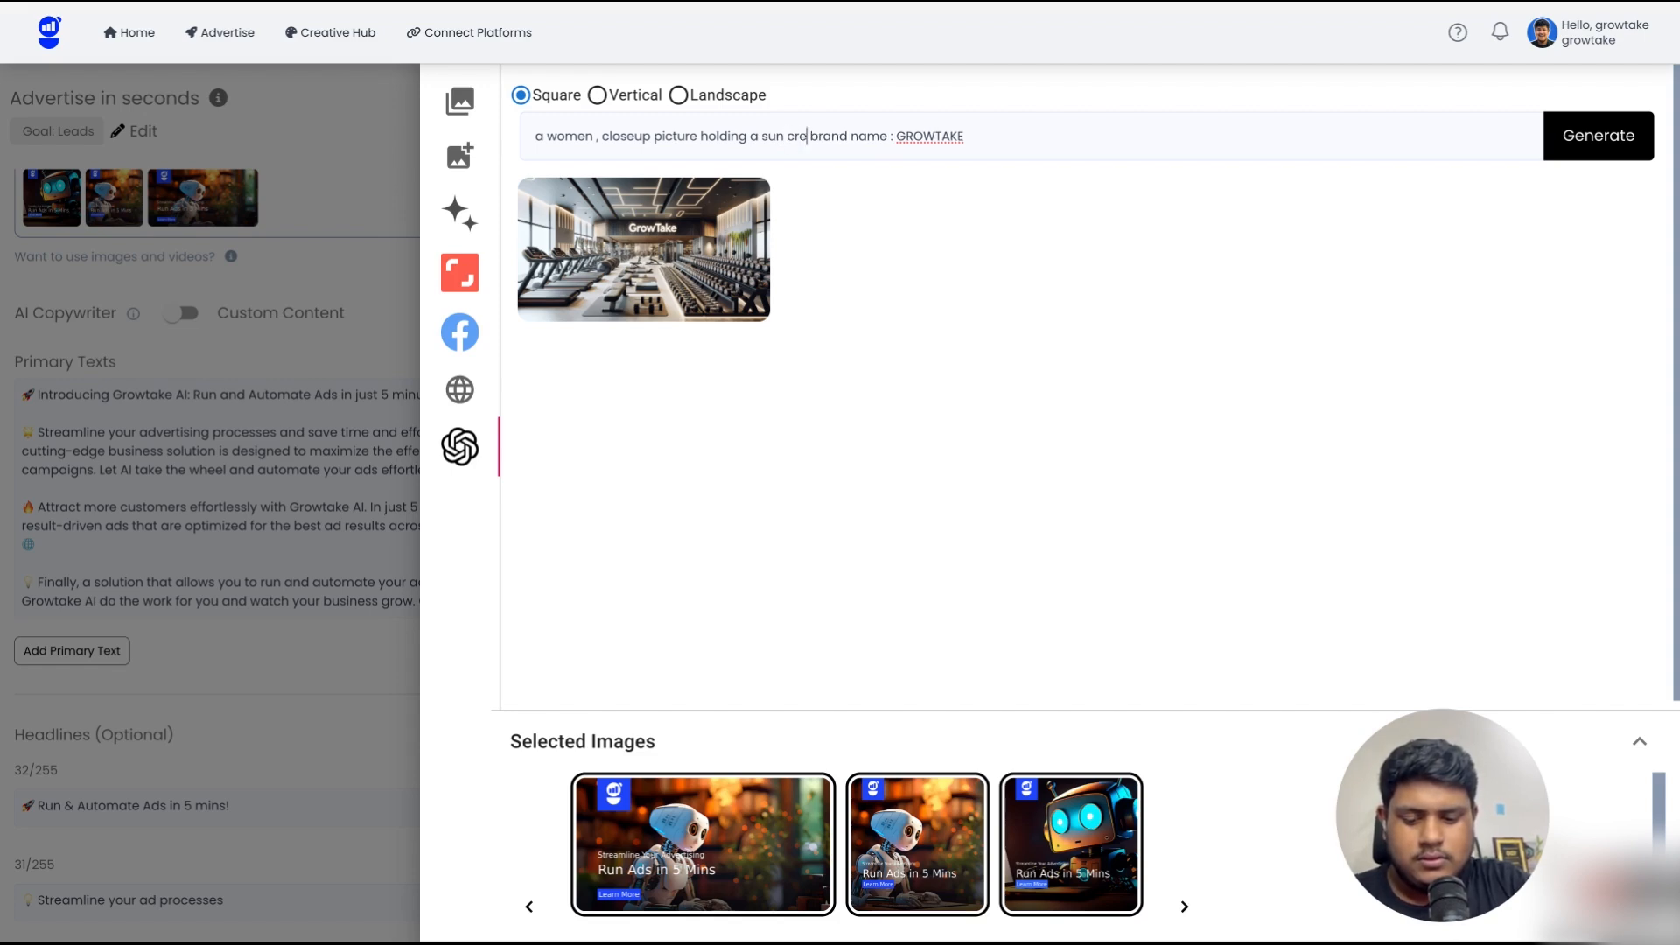
{"action": "type", "text": ","}
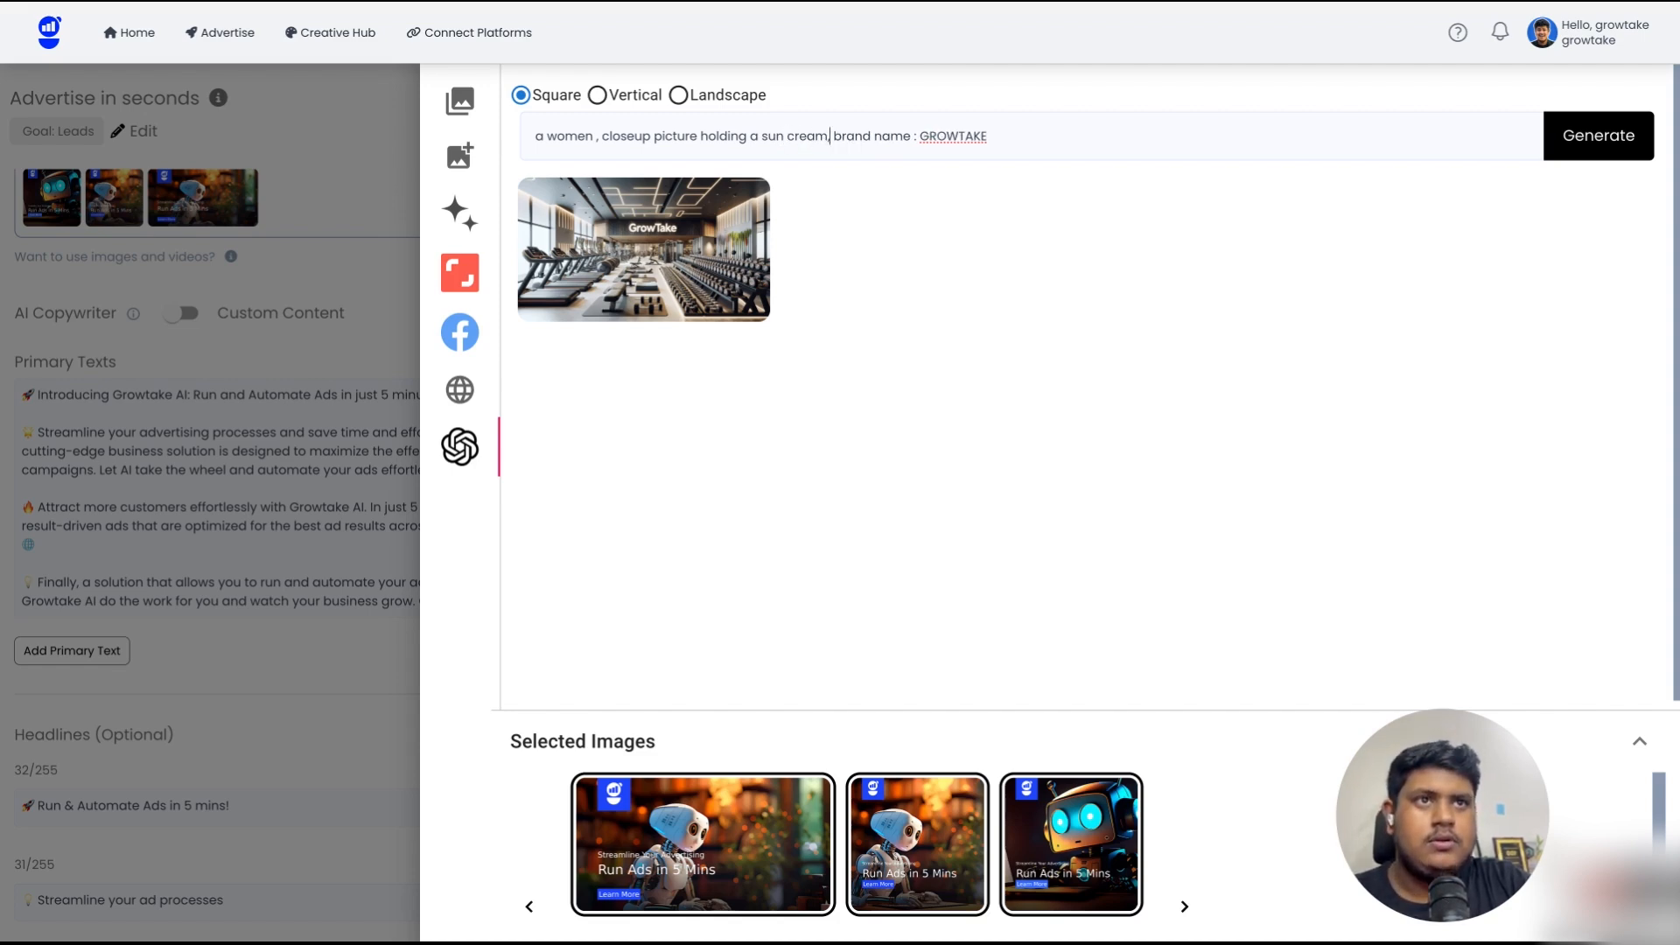
- Generate the square sun cream image and view it enlarged
{"action": "key", "text": "Return"}
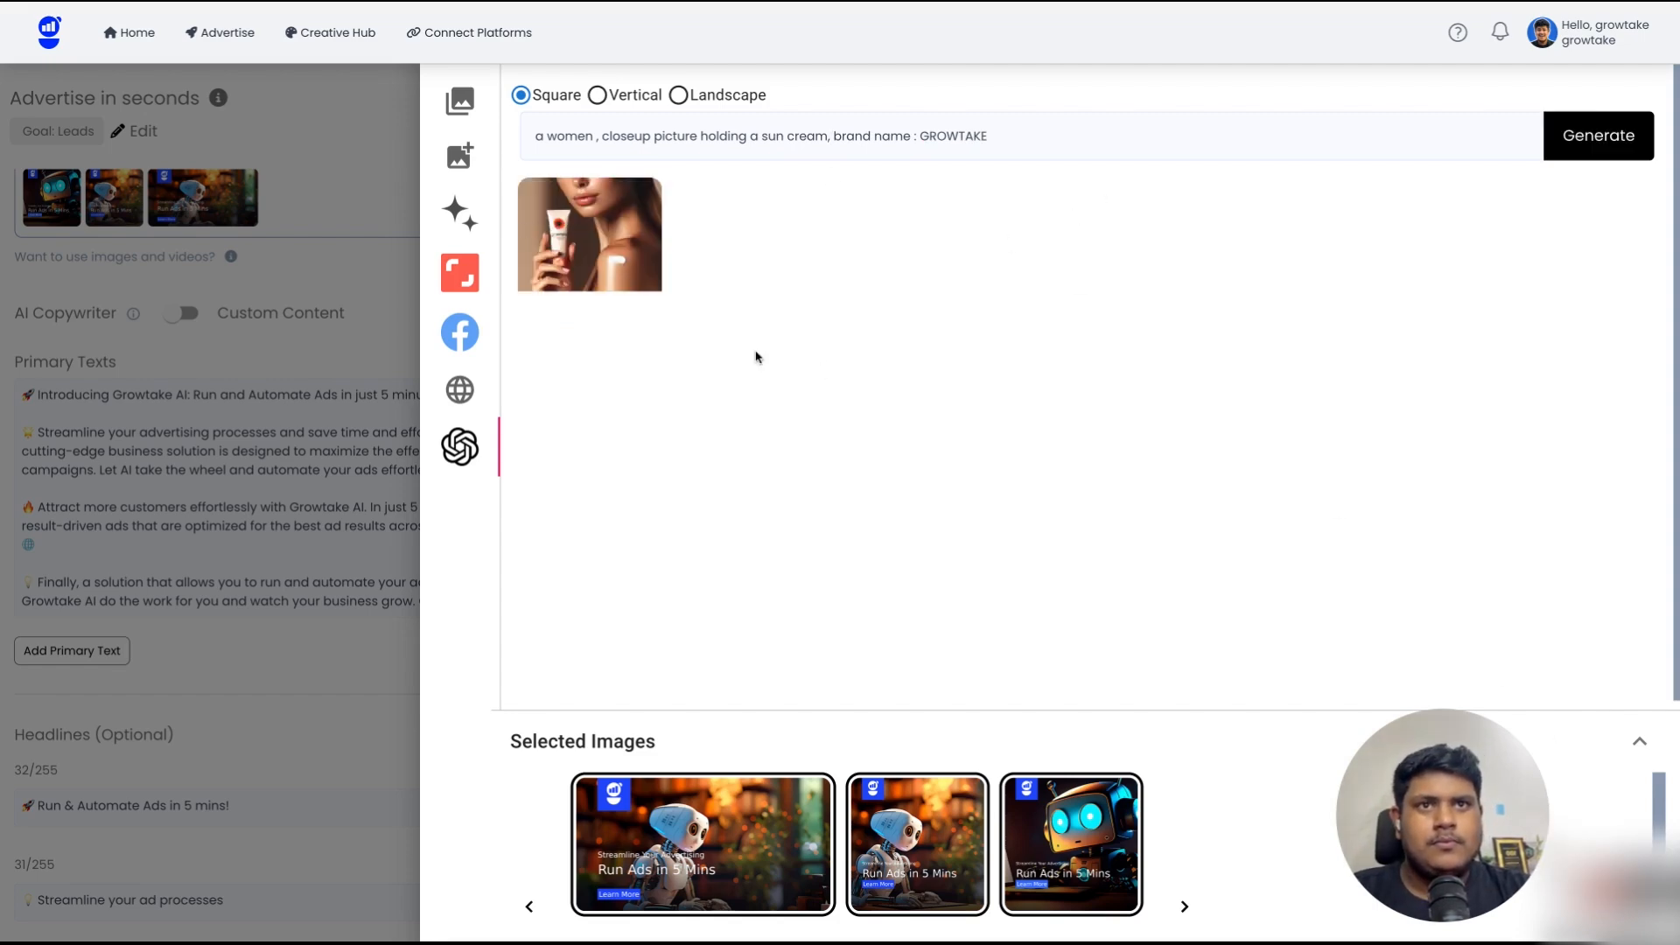
{"action": "left_click", "coordinate": [532, 198]}
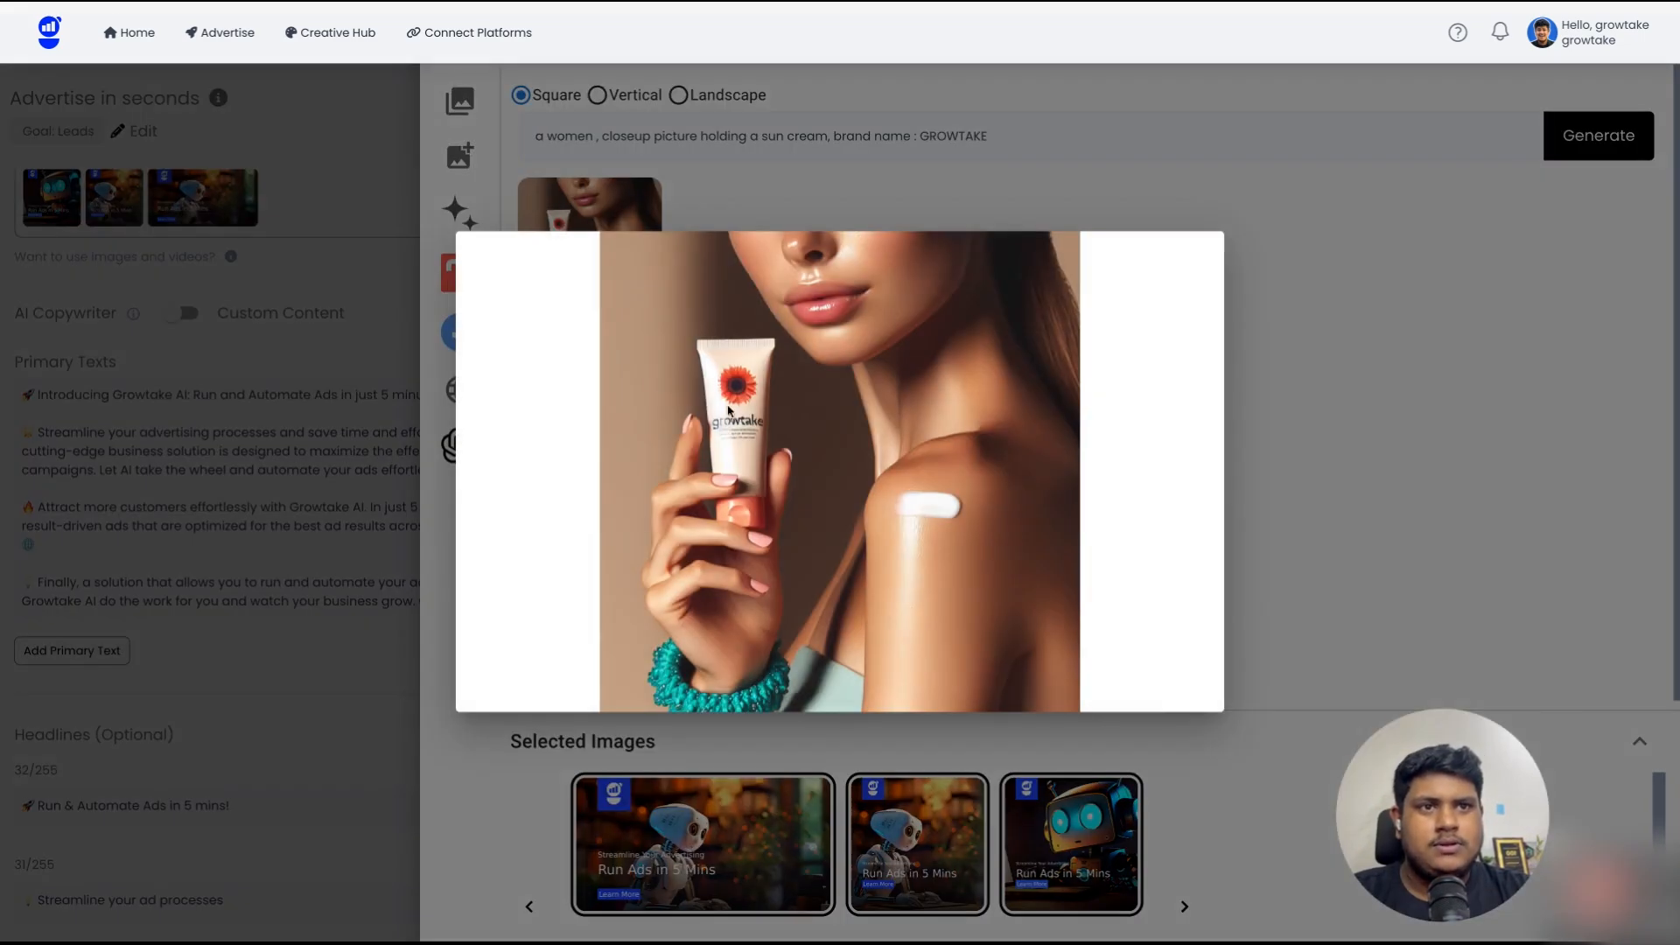
{"action": "left_click", "coordinate": [848, 177]}
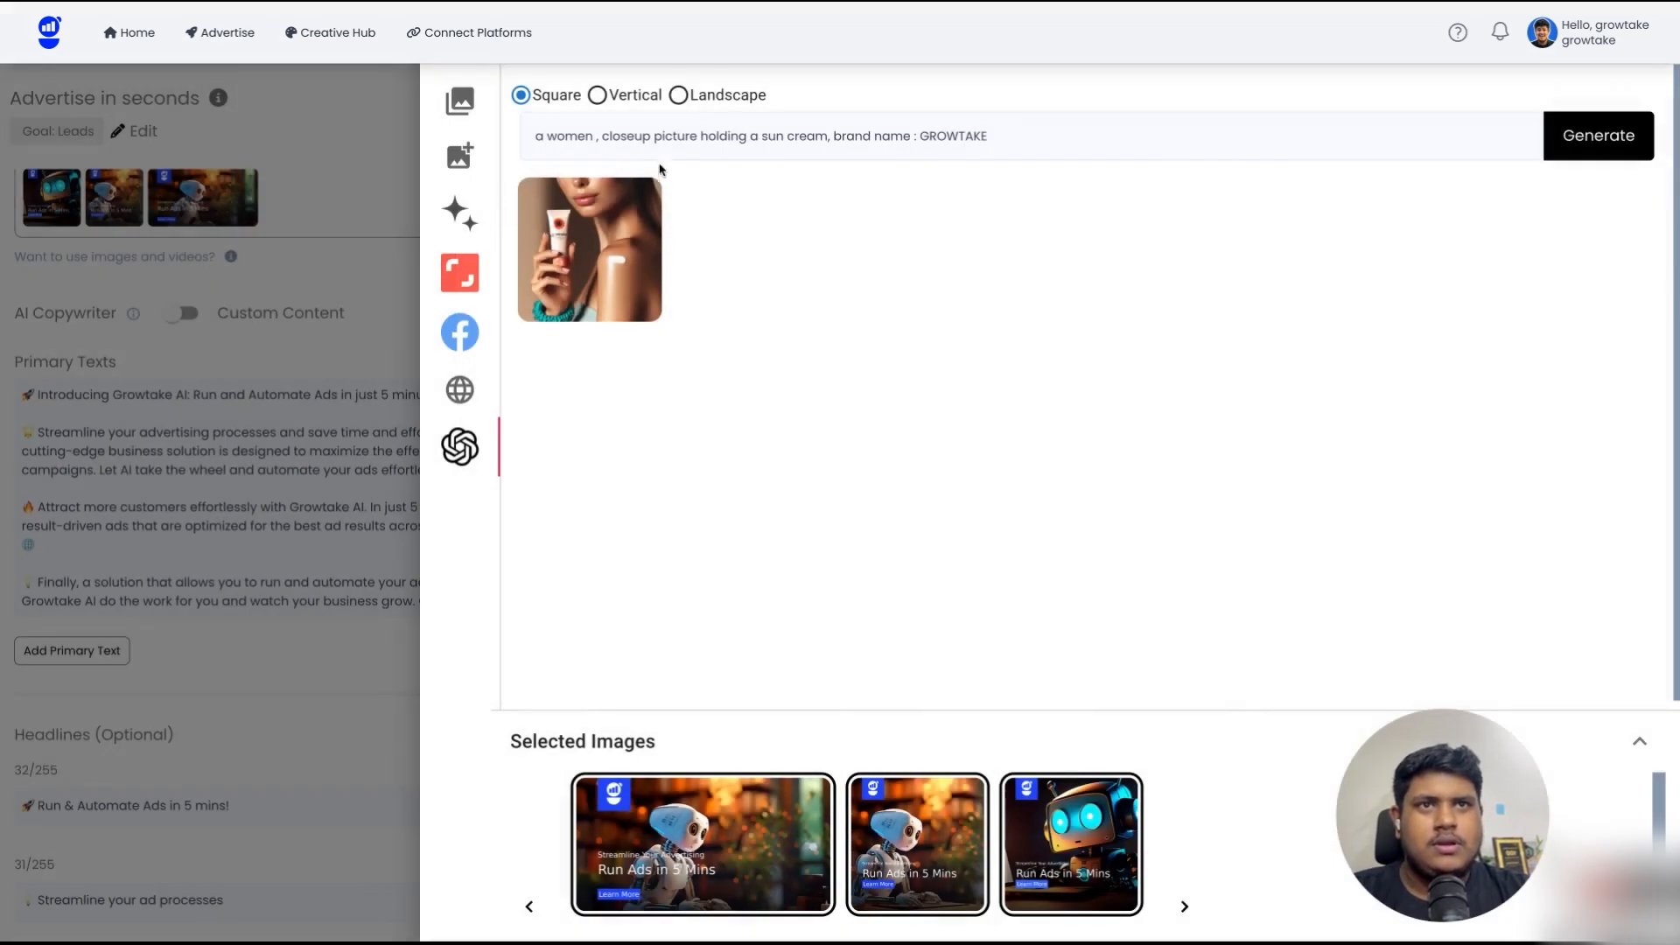
- Generate a landscape version of the sun cream image from the same prompt, view it enlarged, and close the preview
{"action": "left_click", "coordinate": [678, 95]}
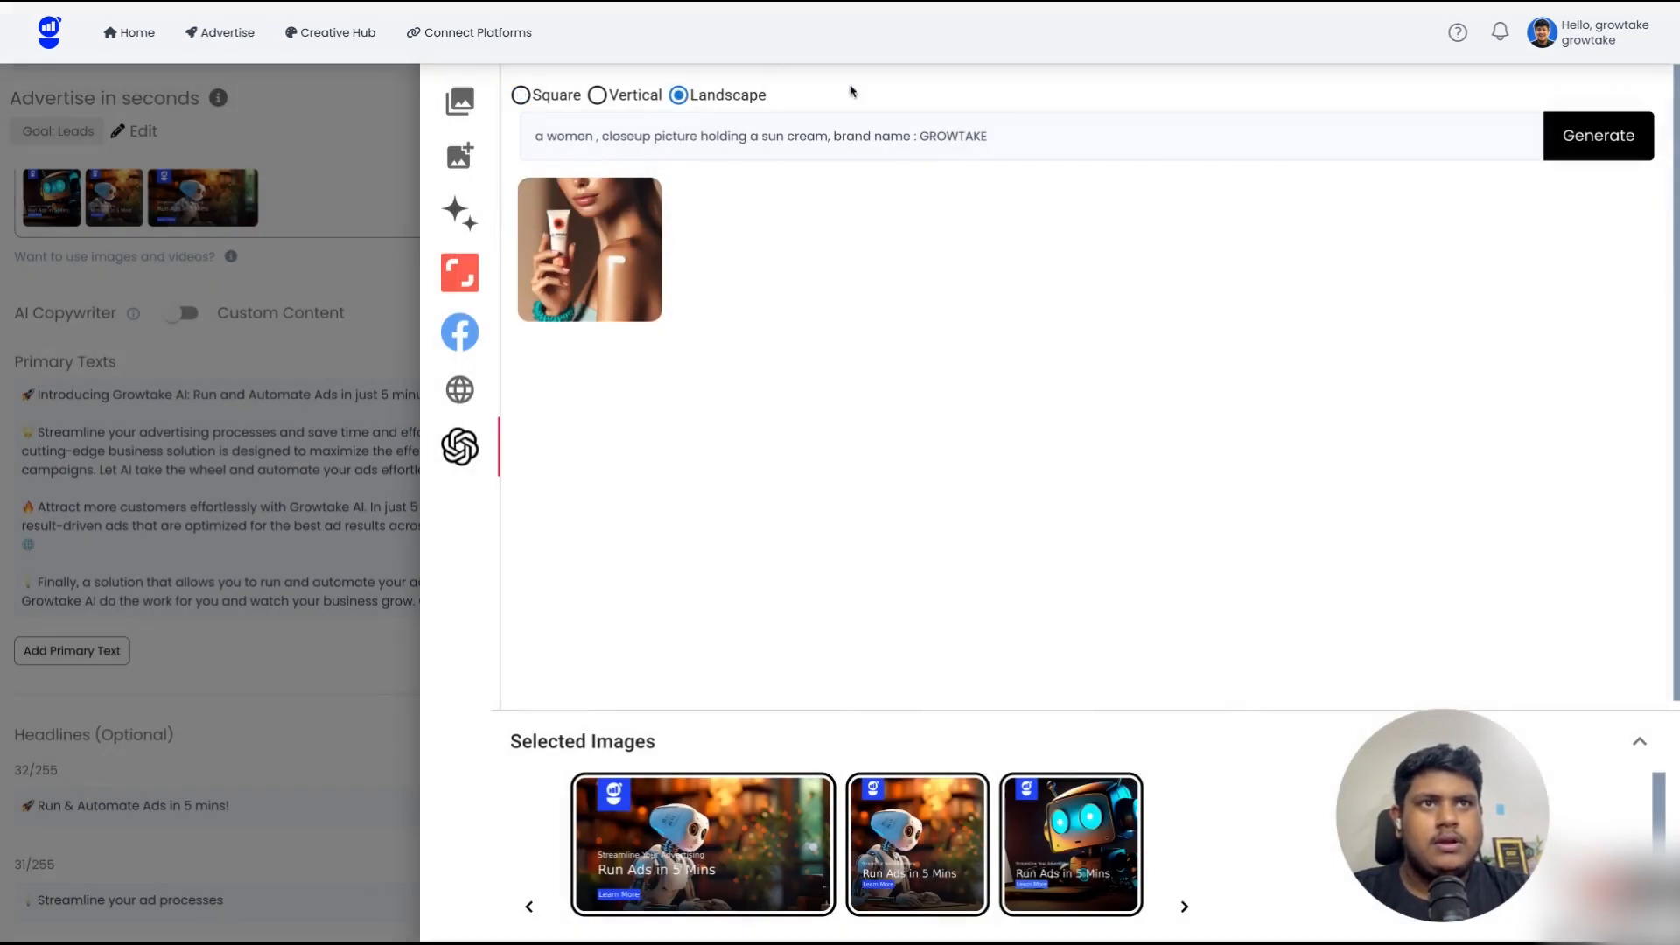
{"action": "left_click", "coordinate": [1606, 140]}
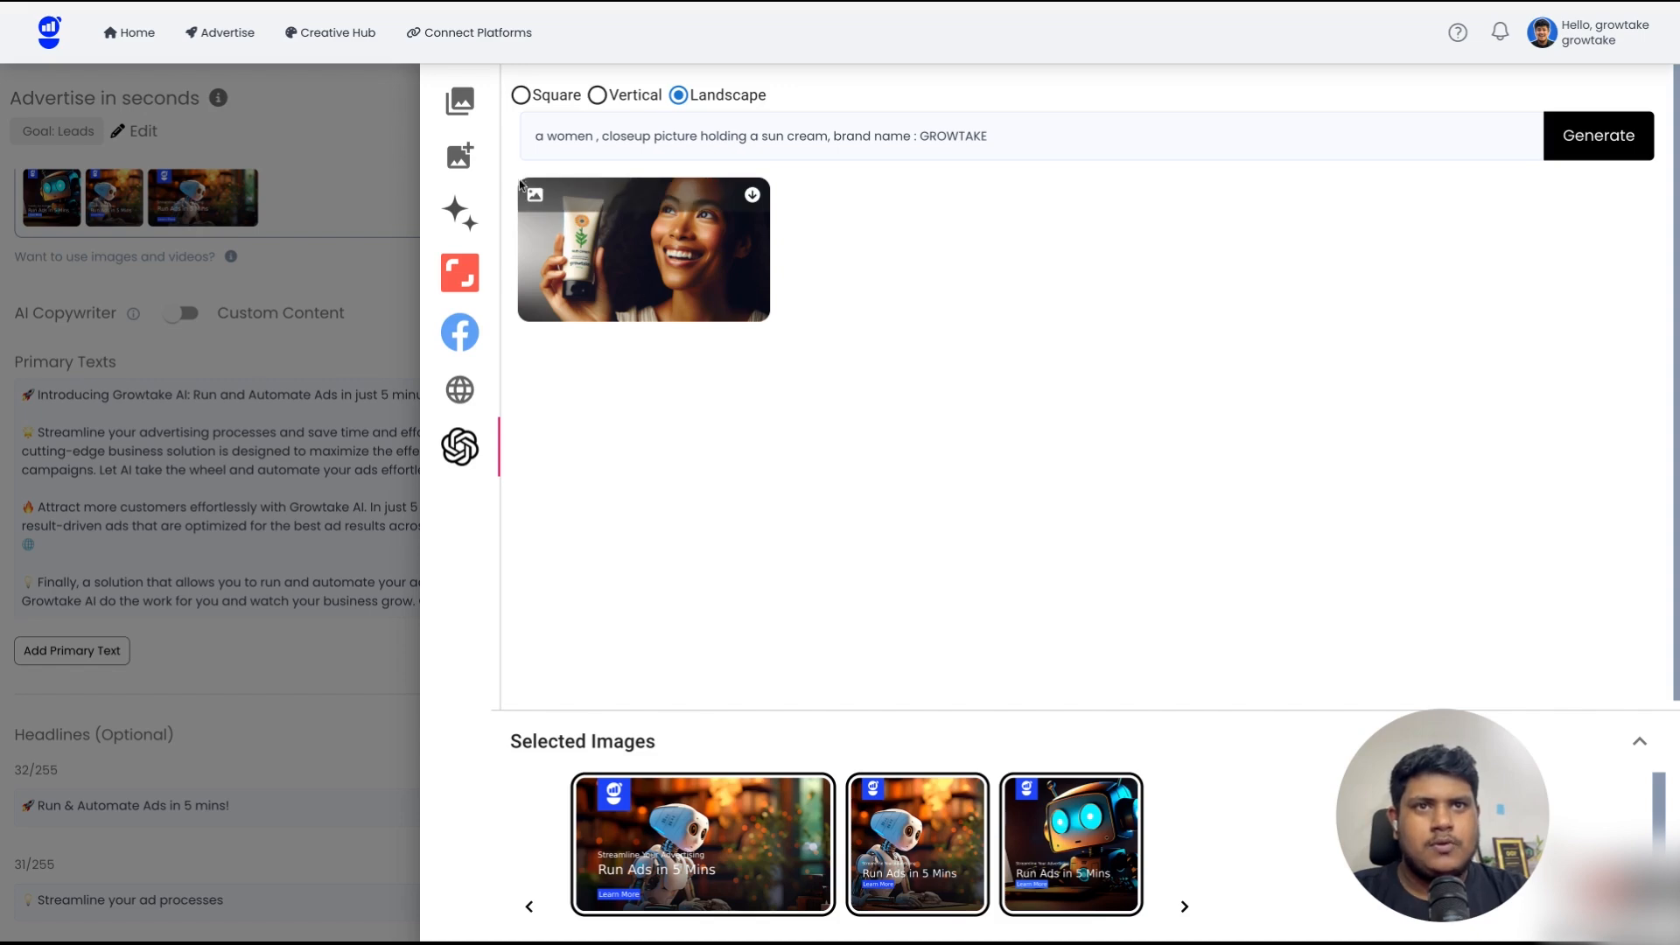
{"action": "left_click", "coordinate": [580, 201]}
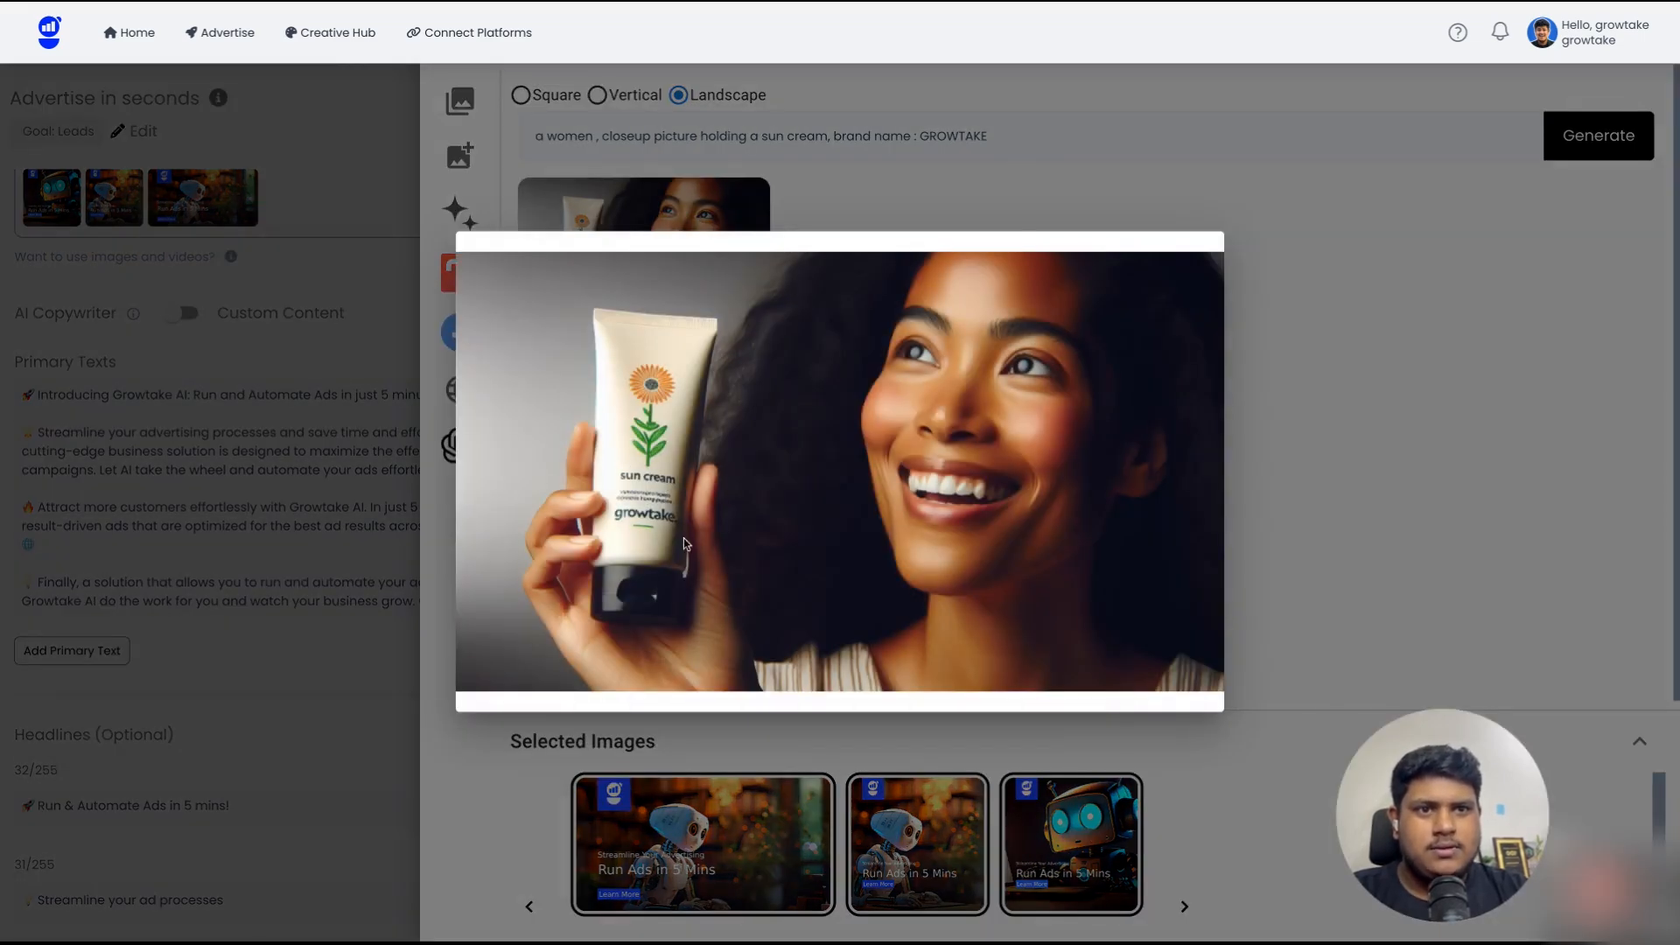
{"action": "left_click", "coordinate": [963, 165]}
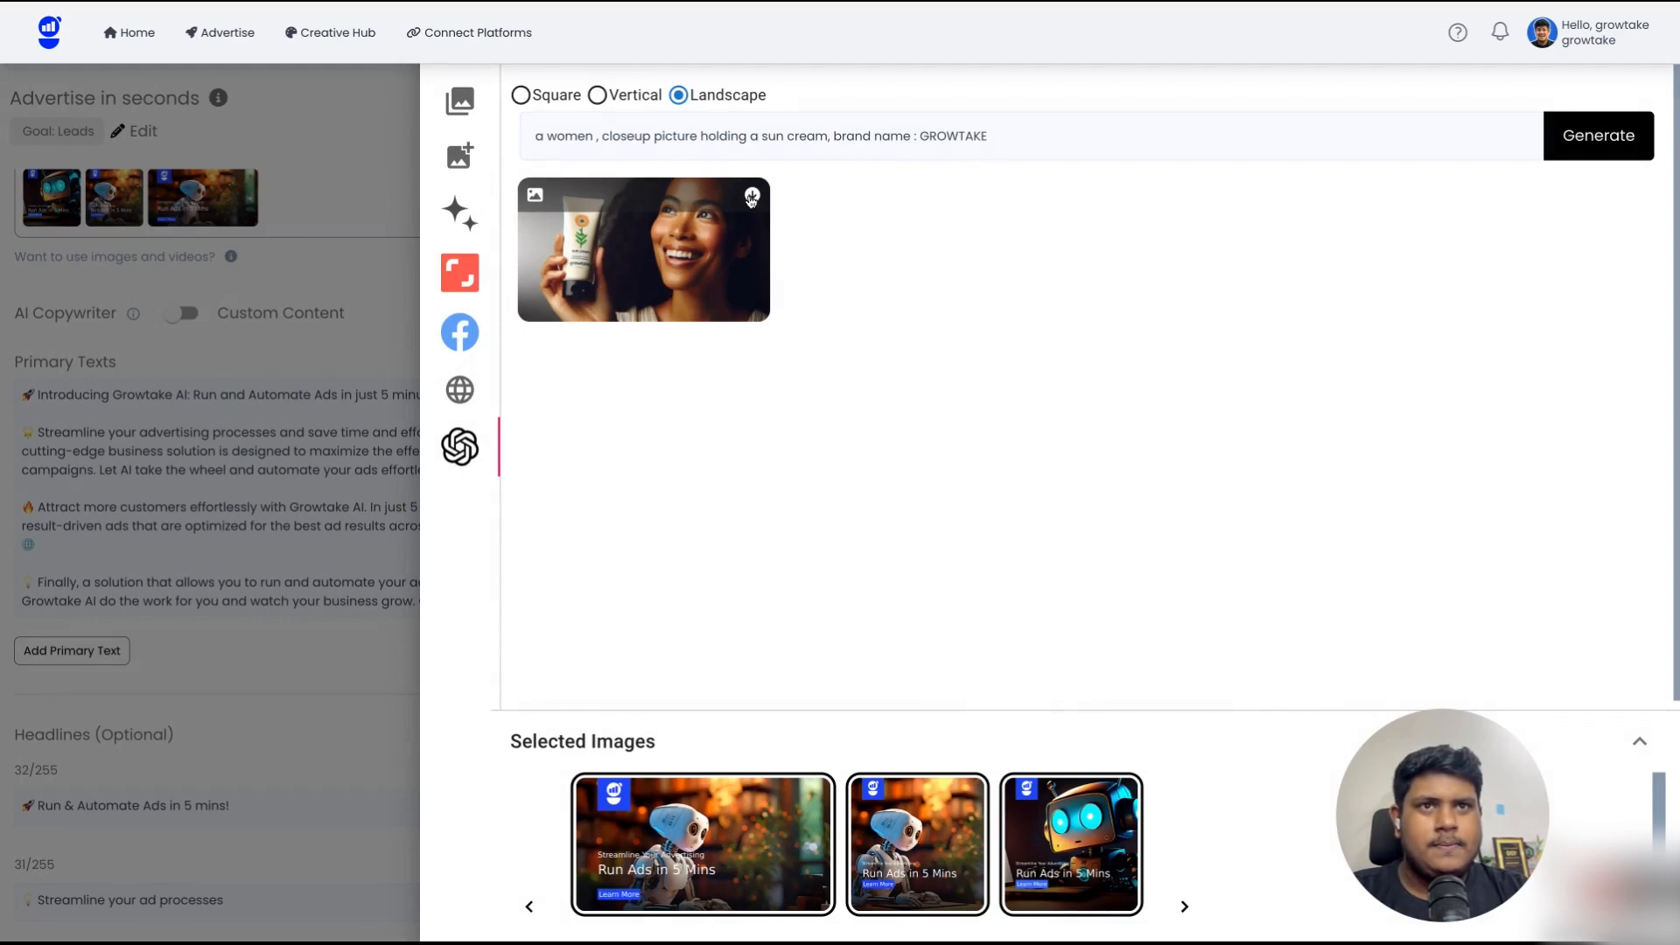
{"action": "left_click", "coordinate": [535, 194]}
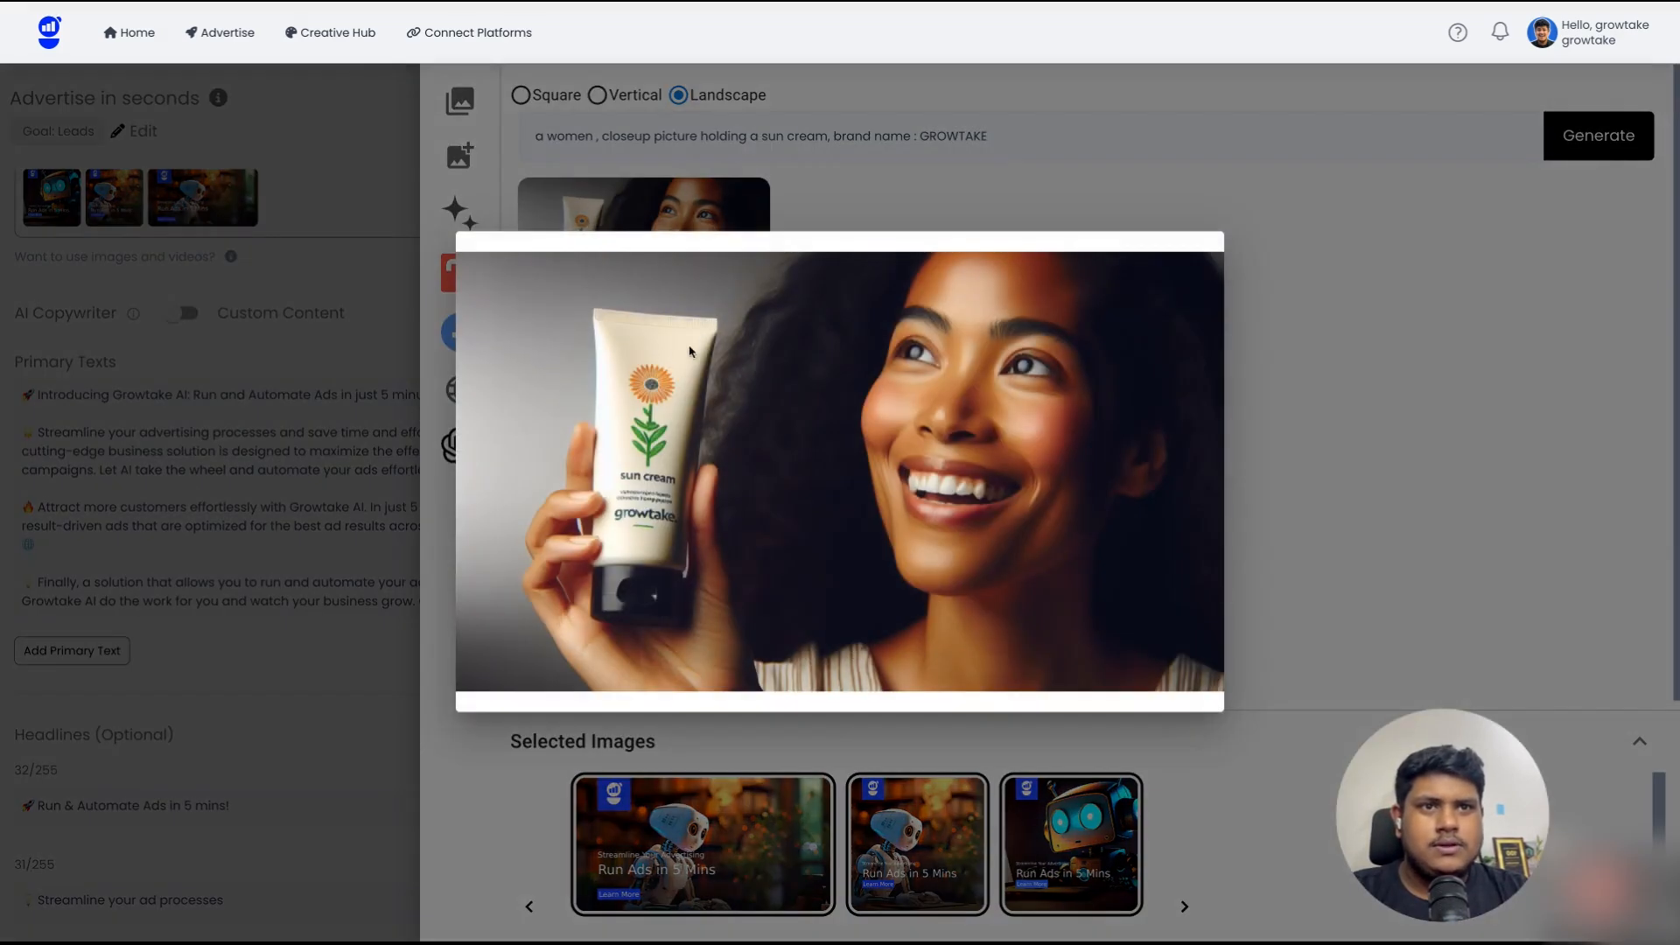
{"action": "left_click", "coordinate": [859, 154]}
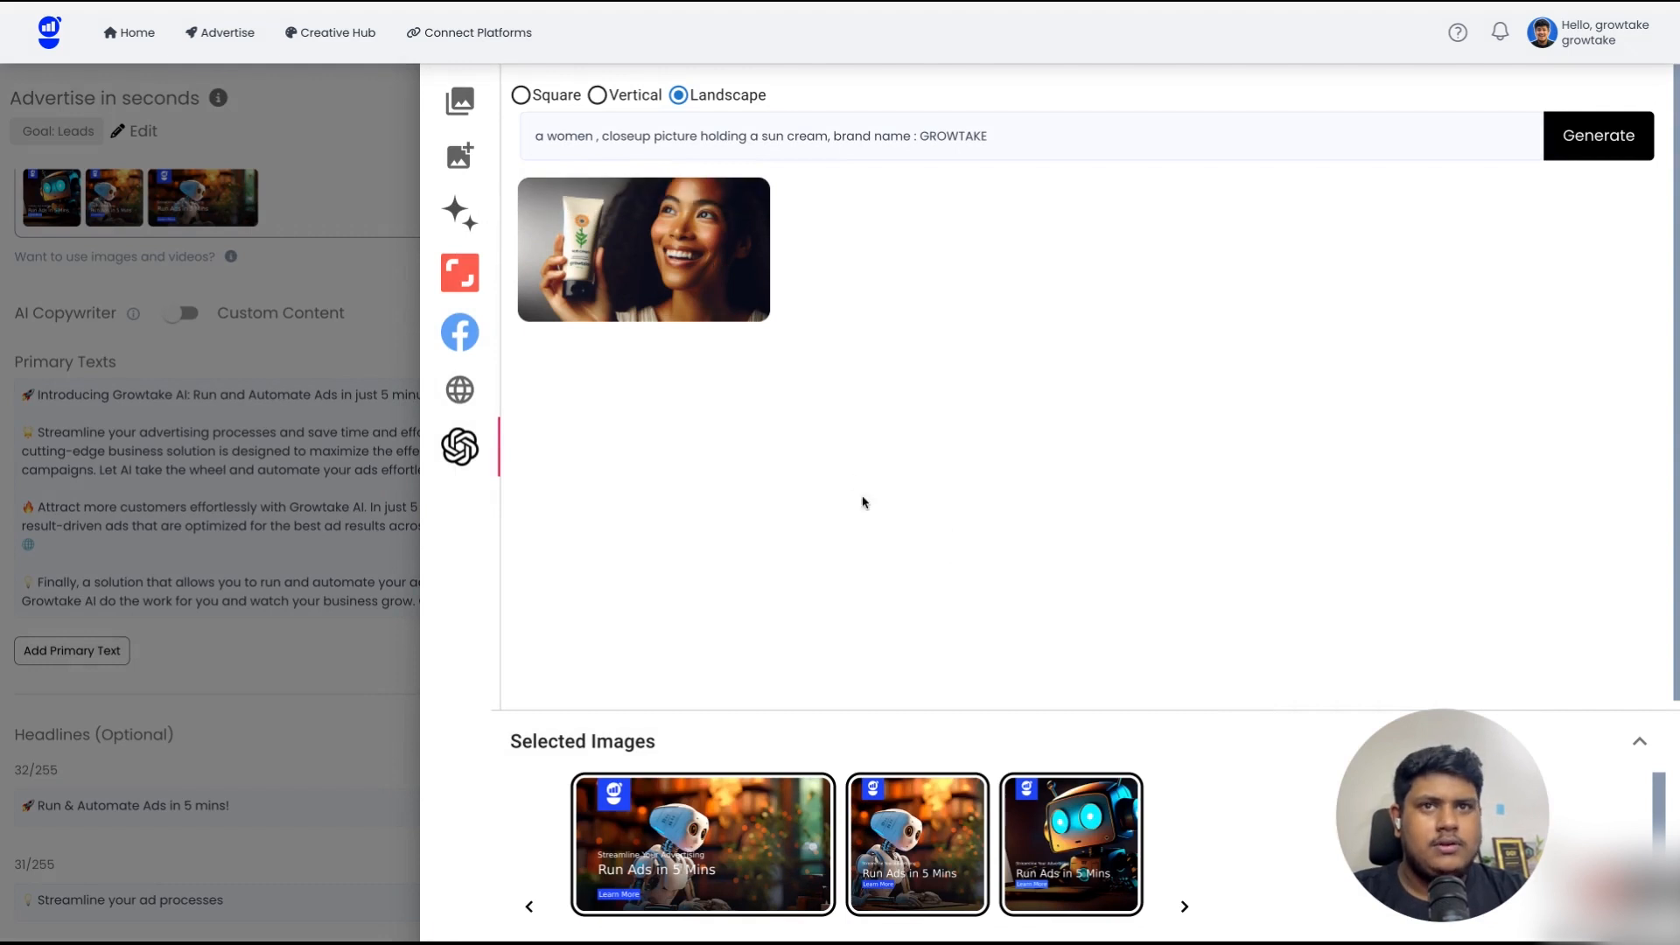
{"action": "key", "text": "alt+shift+p"}
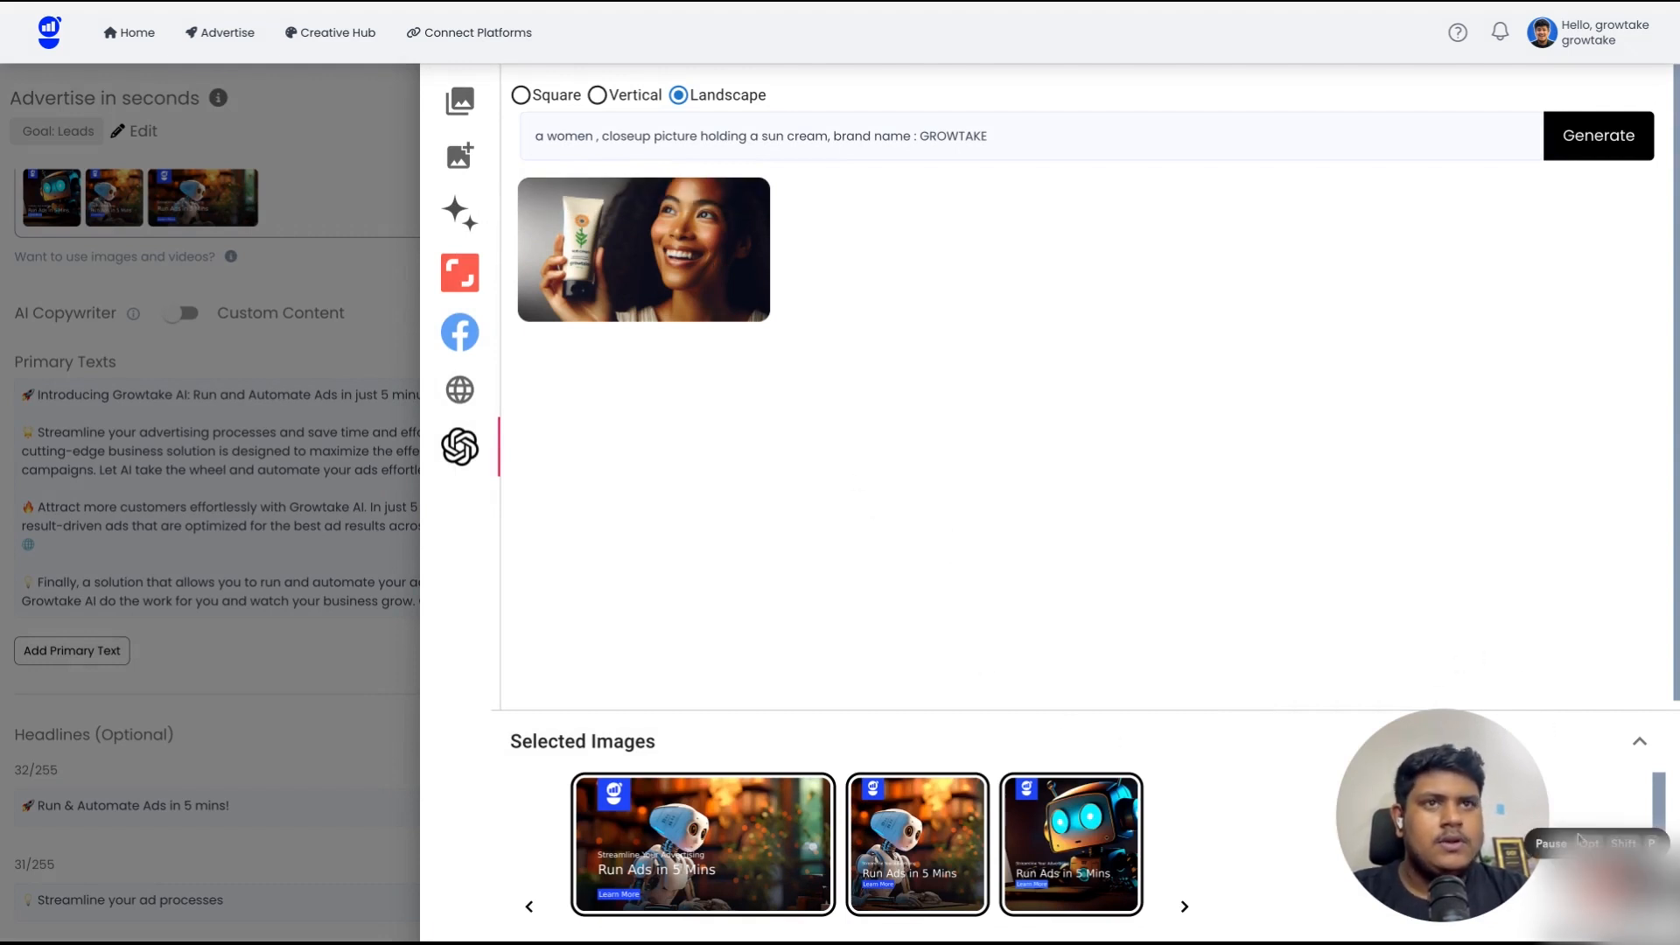